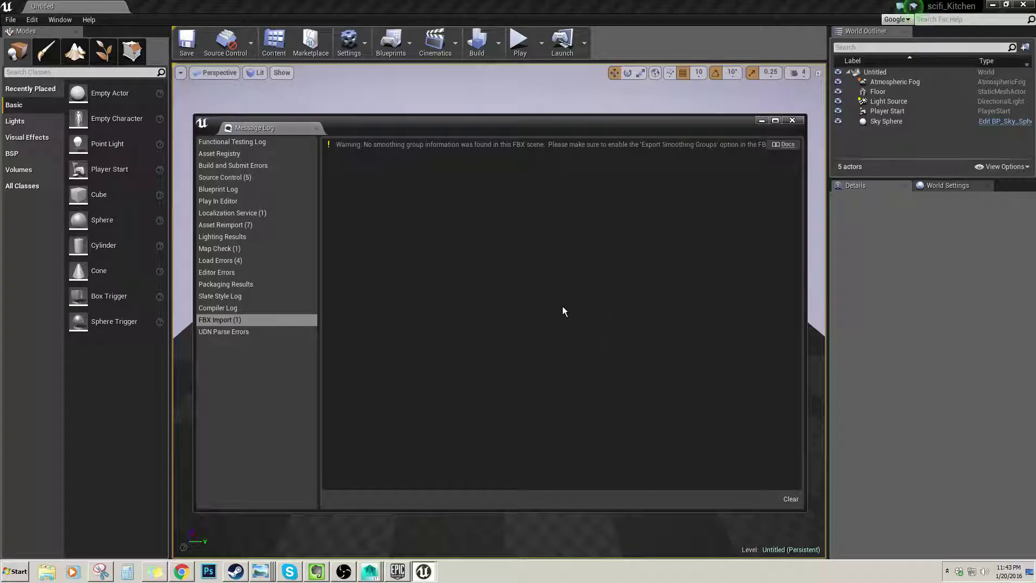
# Clear and close the FBX import log, and open the scifi_Kitchen level, dismissing its load errors.
pyautogui.click(789, 500)
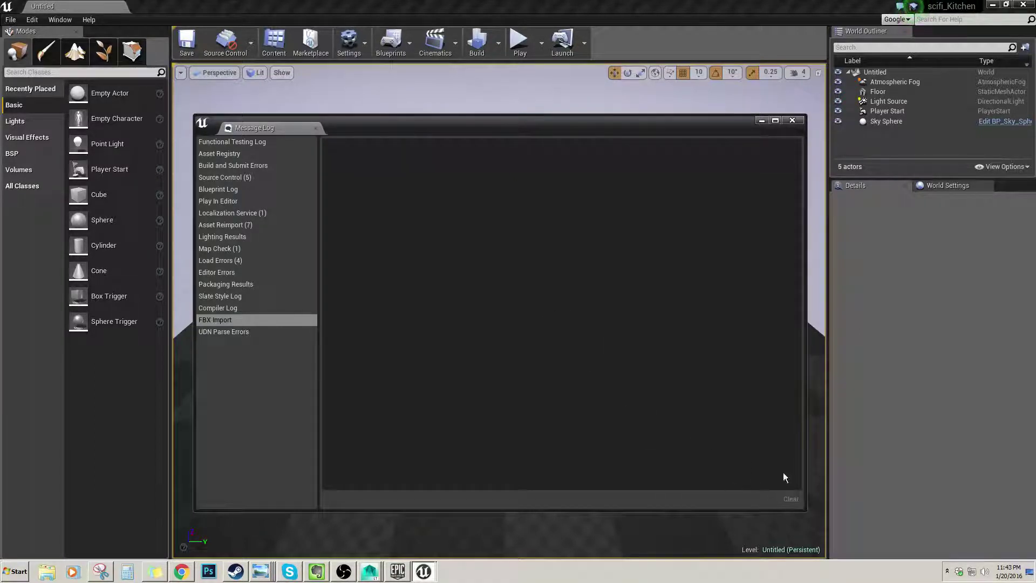
pyautogui.click(792, 121)
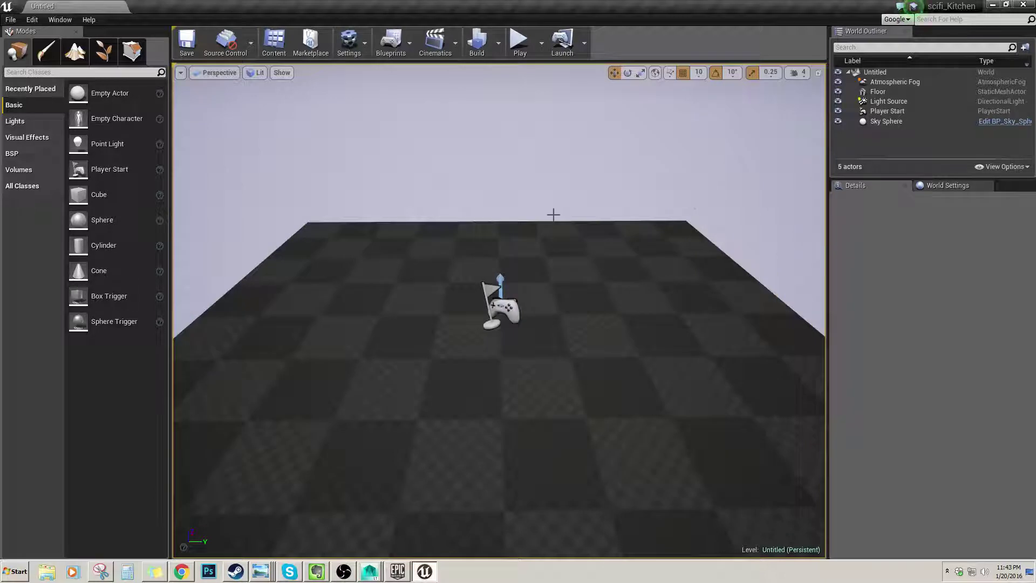
pyautogui.click(11, 19)
pyautogui.click(29, 53)
pyautogui.doubleClick(382, 140)
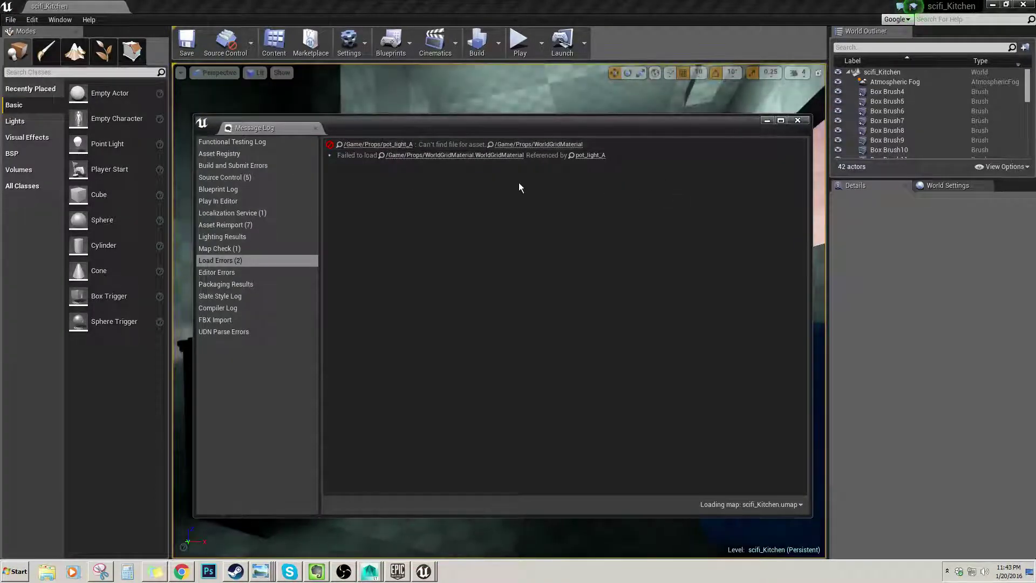
pyautogui.click(800, 120)
# Fly around the kitchen level to examine the counters, stove, wall cabinets and scale figure from several angles.
pyautogui.moveTo(429, 278)
pyautogui.mouseDown(button='right')
pyautogui.moveTo(474, 273)
pyautogui.moveTo(458, 264)
pyautogui.moveTo(438, 276)
pyautogui.mouseUp(button='right')
pyautogui.press('w')
pyautogui.press('s')
pyautogui.press('w')
pyautogui.press('s')
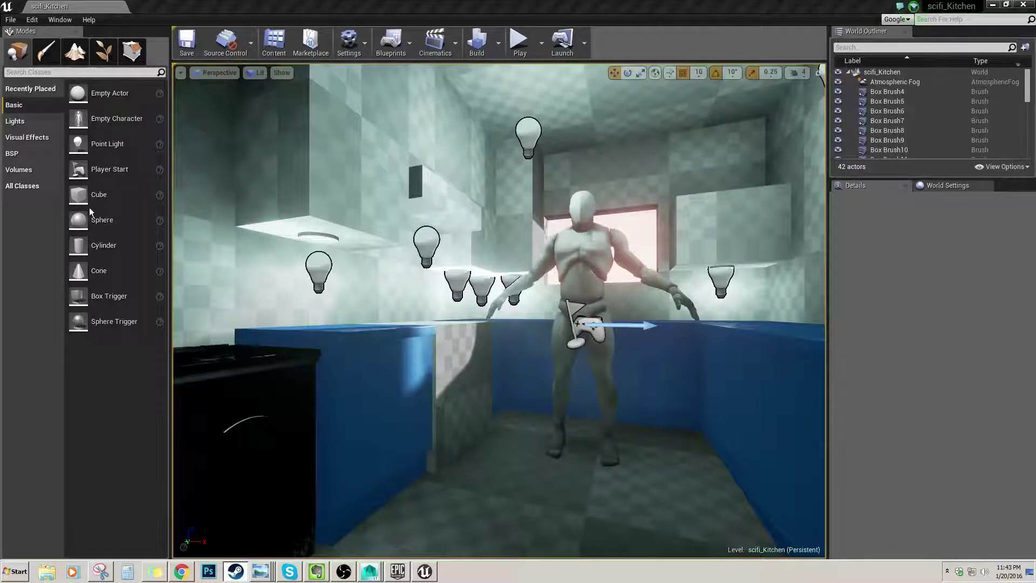
pyautogui.moveTo(438, 274)
pyautogui.mouseDown(button='right')
pyautogui.moveTo(488, 232)
pyautogui.moveTo(477, 259)
pyautogui.moveTo(453, 260)
pyautogui.moveTo(480, 281)
pyautogui.moveTo(488, 262)
pyautogui.moveTo(434, 267)
pyautogui.mouseUp(button='right')
pyautogui.press('w')
pyautogui.press('s')
pyautogui.press('w')
pyautogui.press('s')
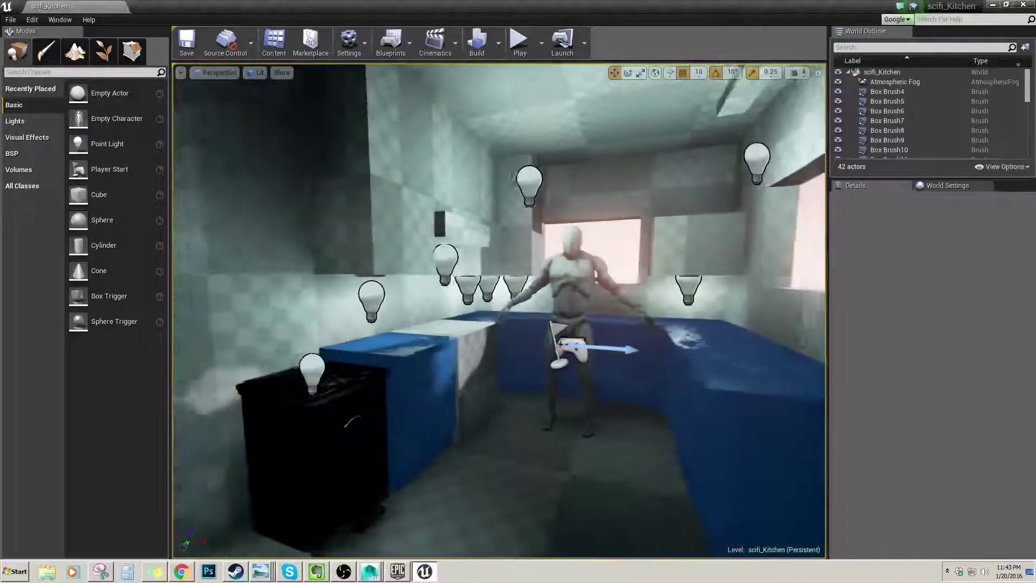
pyautogui.press('d')
pyautogui.press('a')
pyautogui.press('d')
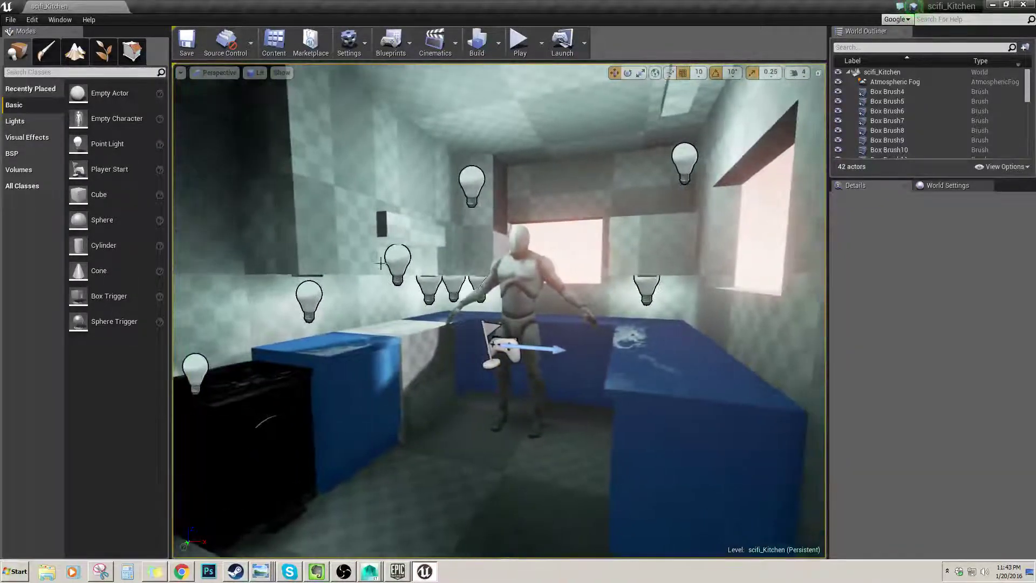
pyautogui.click(366, 338)
pyautogui.moveTo(392, 307); pyautogui.dragTo(432, 221, button='right')
pyautogui.press('w')
pyautogui.scroll(-8, 392, 307)
pyautogui.press('w')
pyautogui.press('s')
pyautogui.press('w')
pyautogui.press('s')
pyautogui.click(386, 278)
pyautogui.press('w')
pyautogui.press('s')
pyautogui.moveTo(693, 386)
pyautogui.mouseDown(button='right')
pyautogui.moveTo(693, 428)
pyautogui.moveTo(659, 428)
pyautogui.moveTo(661, 456)
pyautogui.mouseUp(button='right')
pyautogui.press('w')
pyautogui.click(475, 418)
pyautogui.press('s')
pyautogui.moveTo(475, 418); pyautogui.dragTo(458, 422, button='right')
pyautogui.press('w')
pyautogui.press('s')
pyautogui.moveTo(479, 329)
pyautogui.mouseDown(button='right')
pyautogui.moveTo(502, 328)
pyautogui.moveTo(470, 329)
pyautogui.mouseUp(button='right')
pyautogui.press('w')
pyautogui.click(540, 284)
pyautogui.moveTo(539, 284); pyautogui.dragTo(553, 284, button='right')
pyautogui.click(386, 253)
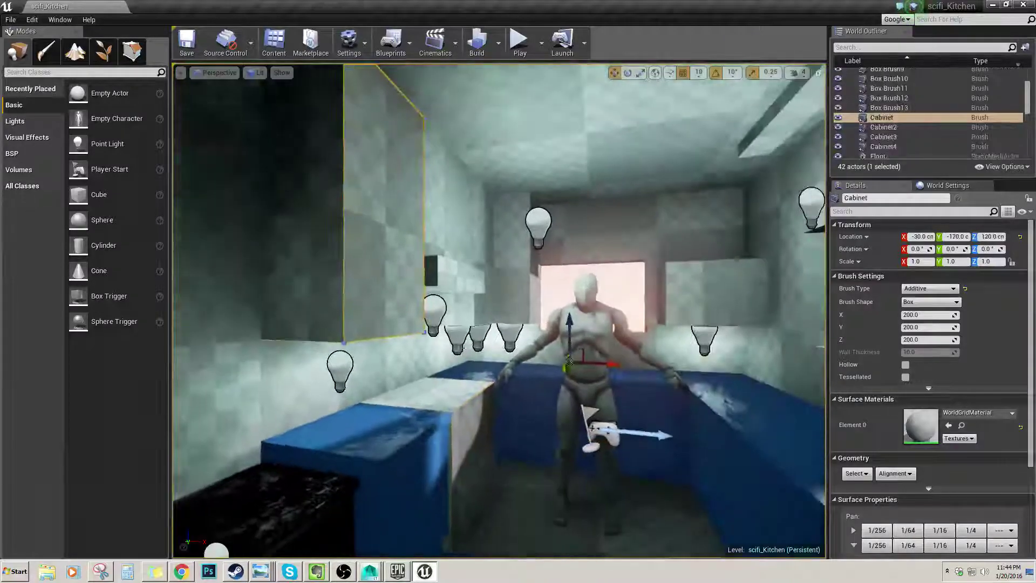
# Switch to Maya LT and open the inner scifi_Kitchen project folder inside the Dropbox Public folder.
pyautogui.click(370, 571)
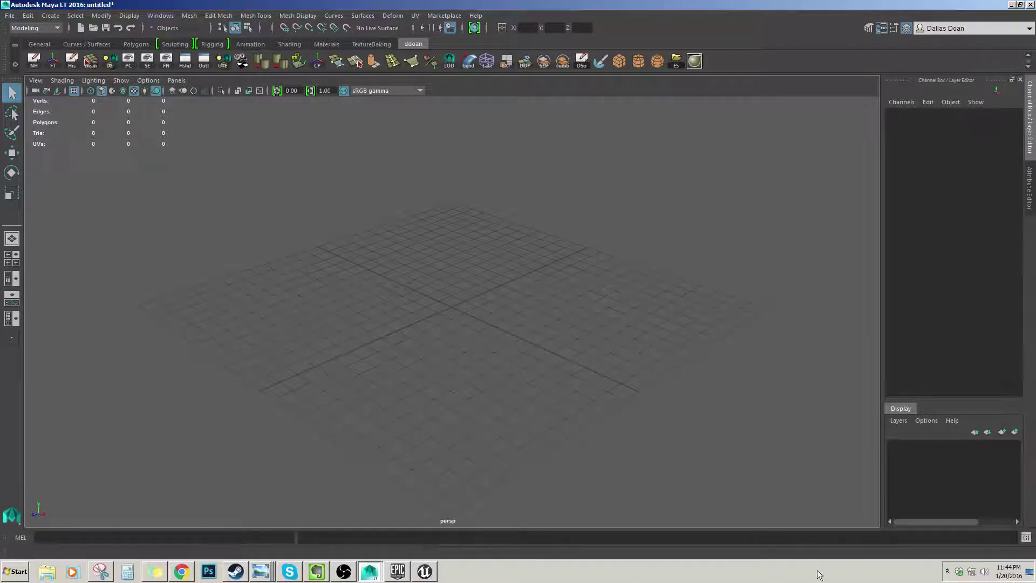
pyautogui.doubleClick(959, 572)
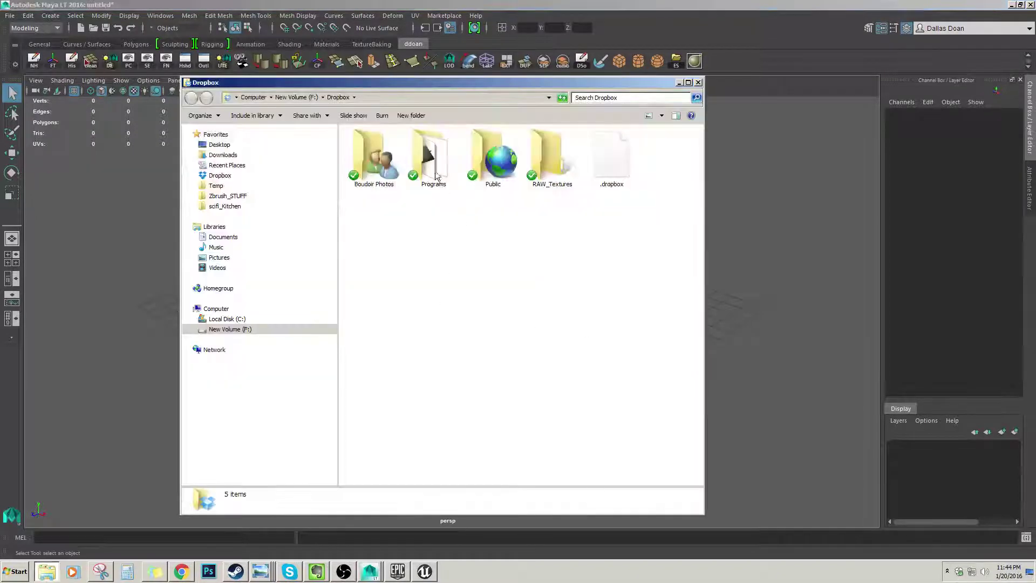
pyautogui.doubleClick(489, 163)
pyautogui.scroll(-10, 391, 208)
pyautogui.click(385, 232)
pyautogui.doubleClick(386, 232)
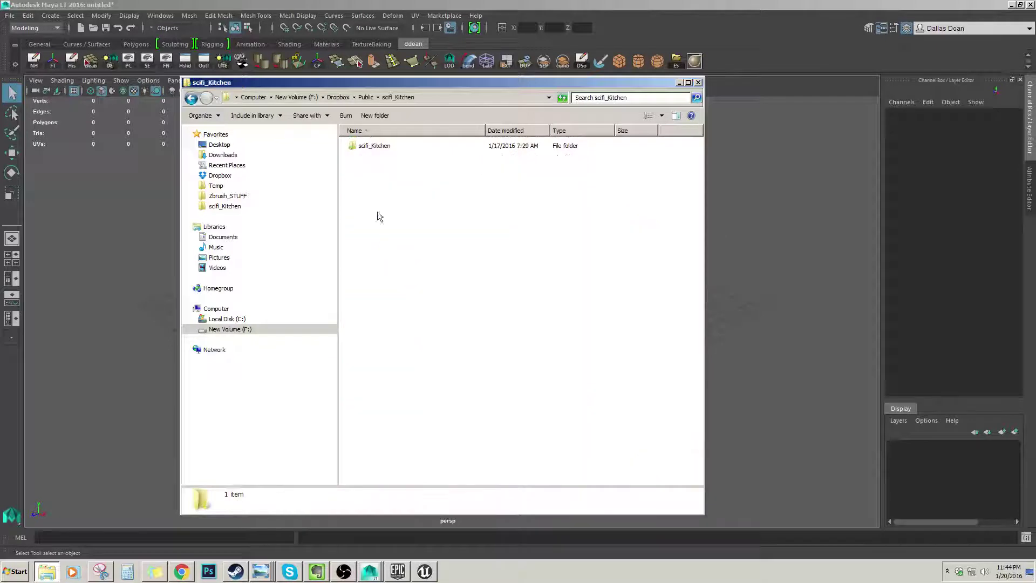
pyautogui.doubleClick(375, 153)
pyautogui.click(375, 149)
pyautogui.click(382, 193)
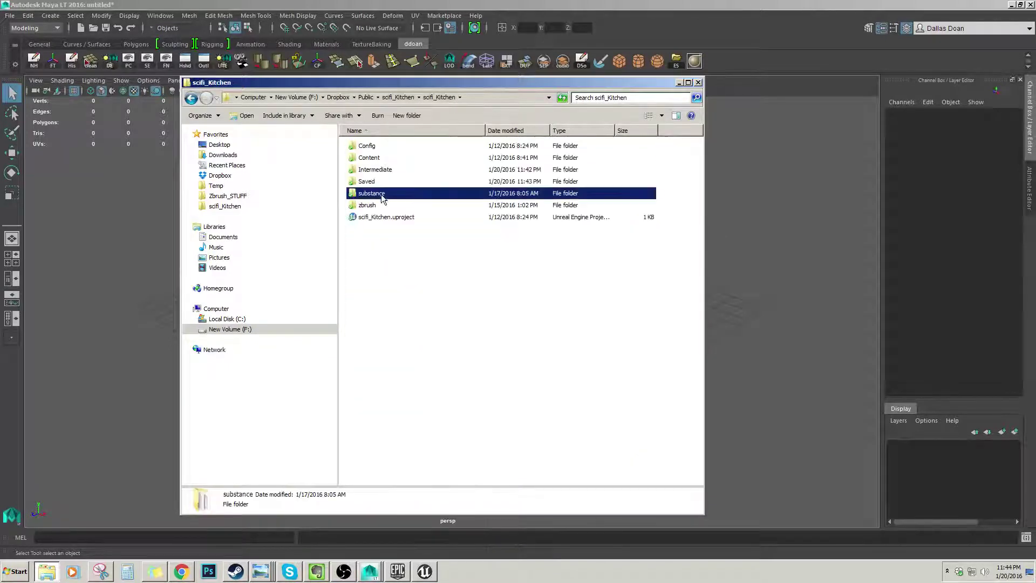
# Look through the project's Content folder and open its Props folder.
pyautogui.click(387, 147)
pyautogui.doubleClick(384, 159)
pyautogui.click(381, 146)
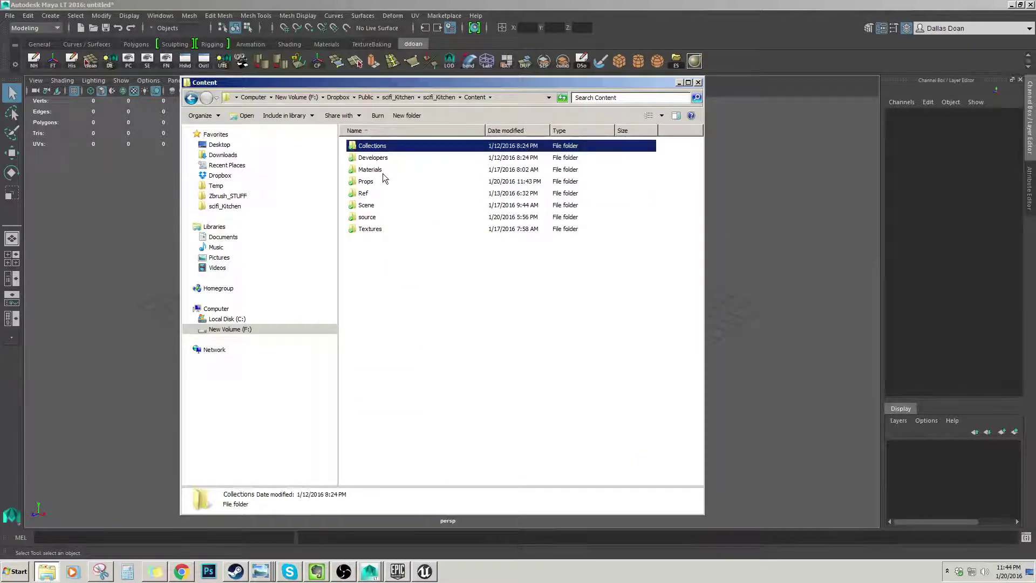
pyautogui.click(377, 232)
pyautogui.click(380, 216)
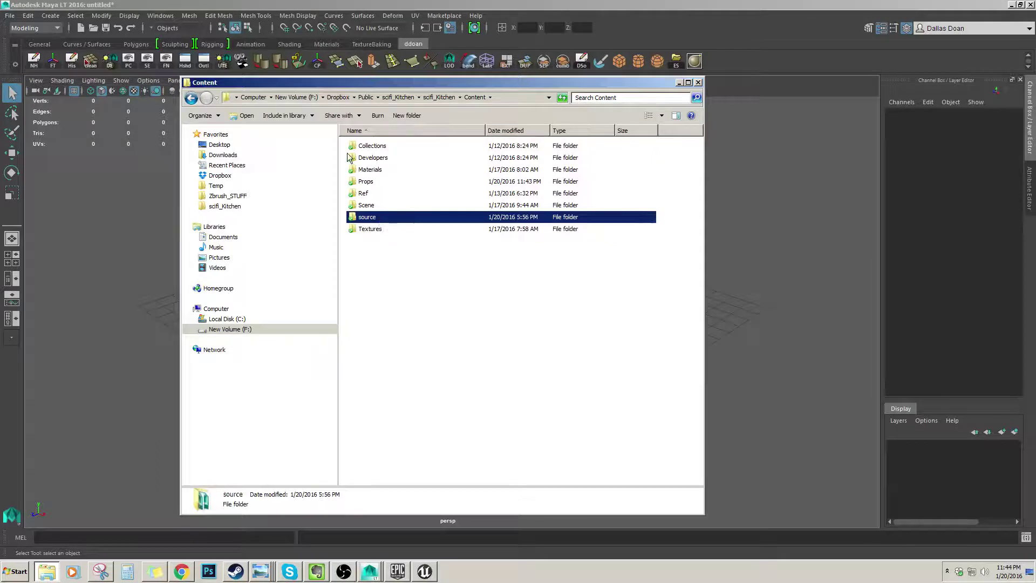
pyautogui.click(376, 184)
pyautogui.click(380, 195)
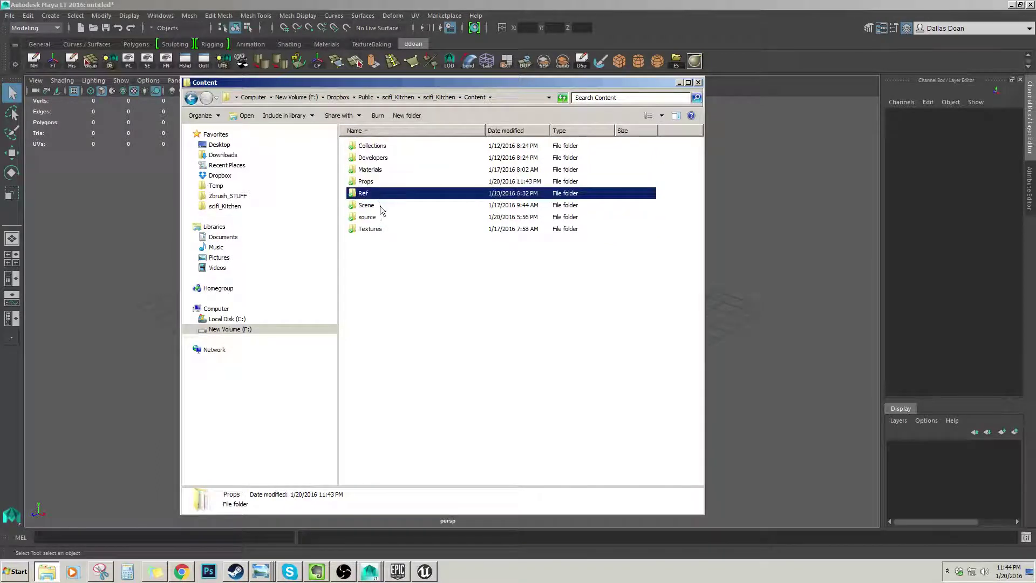
pyautogui.click(381, 209)
pyautogui.click(381, 219)
pyautogui.click(382, 229)
pyautogui.doubleClick(384, 183)
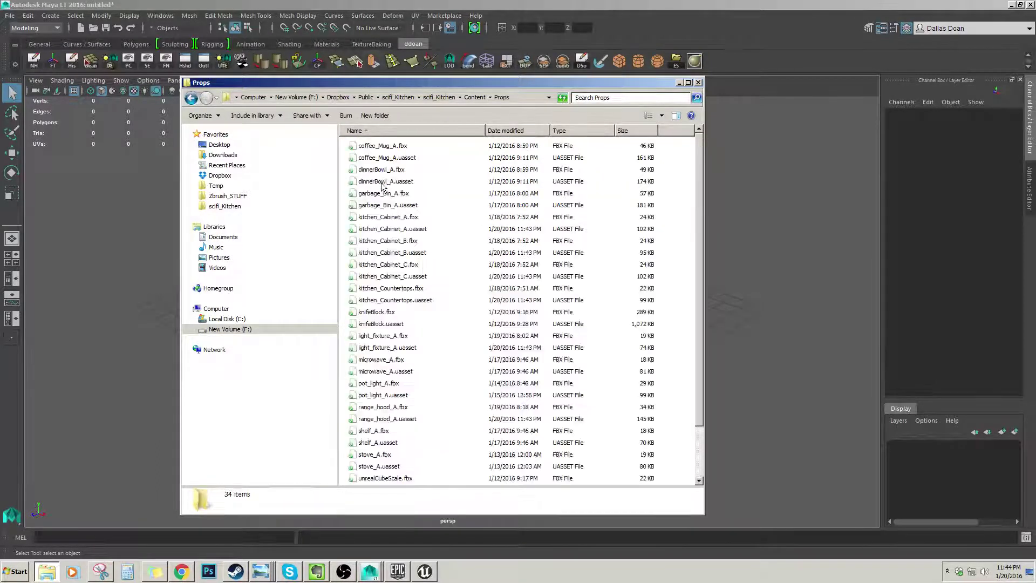
# Sort the Props files by date modified and review the cabinet, countertop, light fixture and range hood files.
pyautogui.click(515, 131)
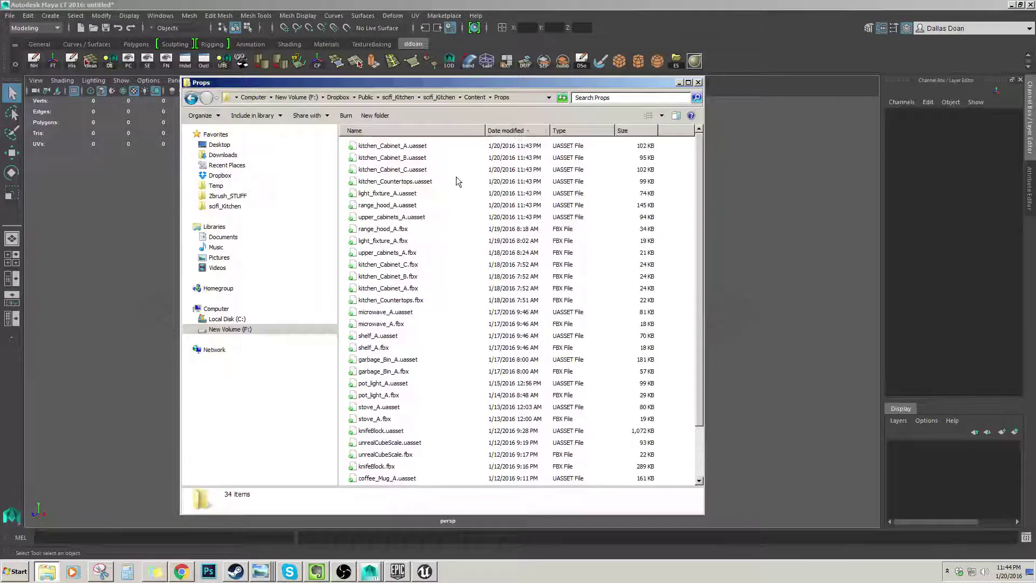
pyautogui.click(393, 147)
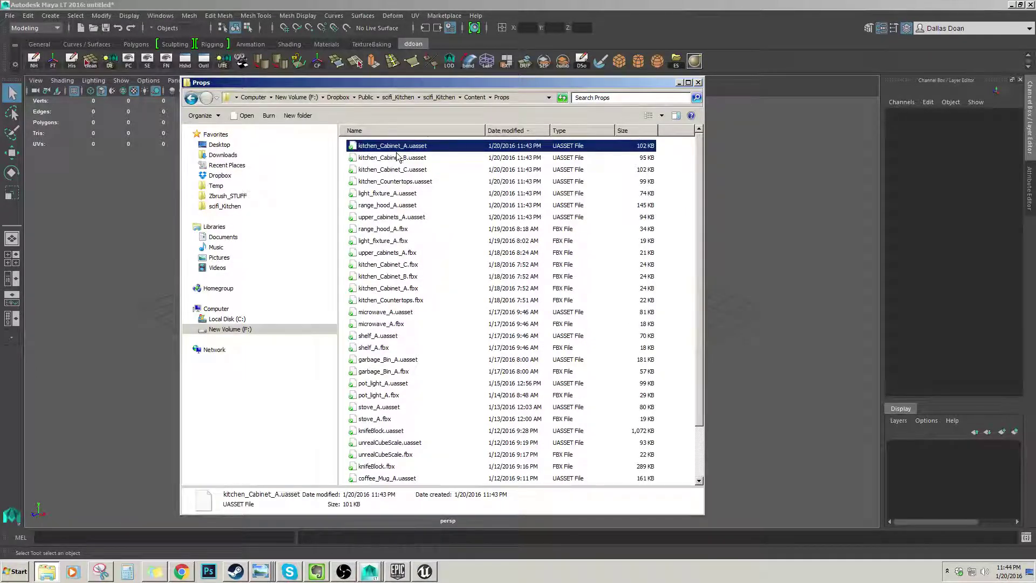
pyautogui.click(411, 182)
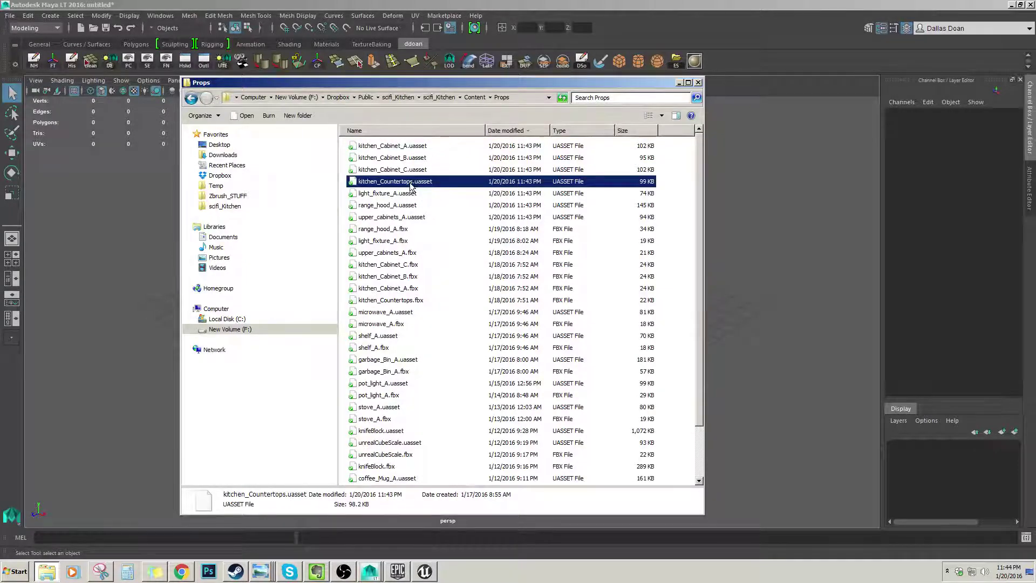
pyautogui.click(409, 194)
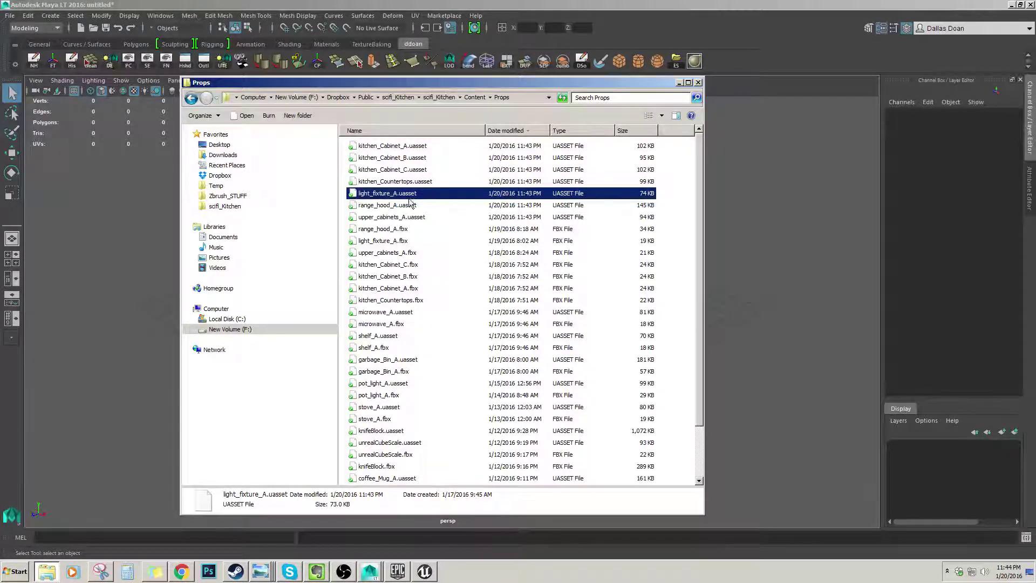
pyautogui.click(409, 206)
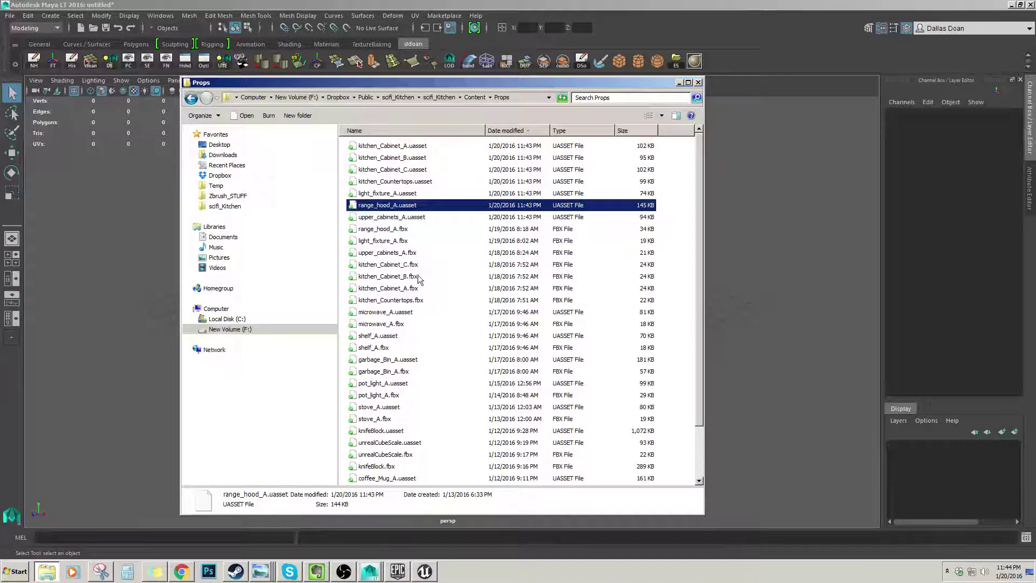
pyautogui.click(427, 231)
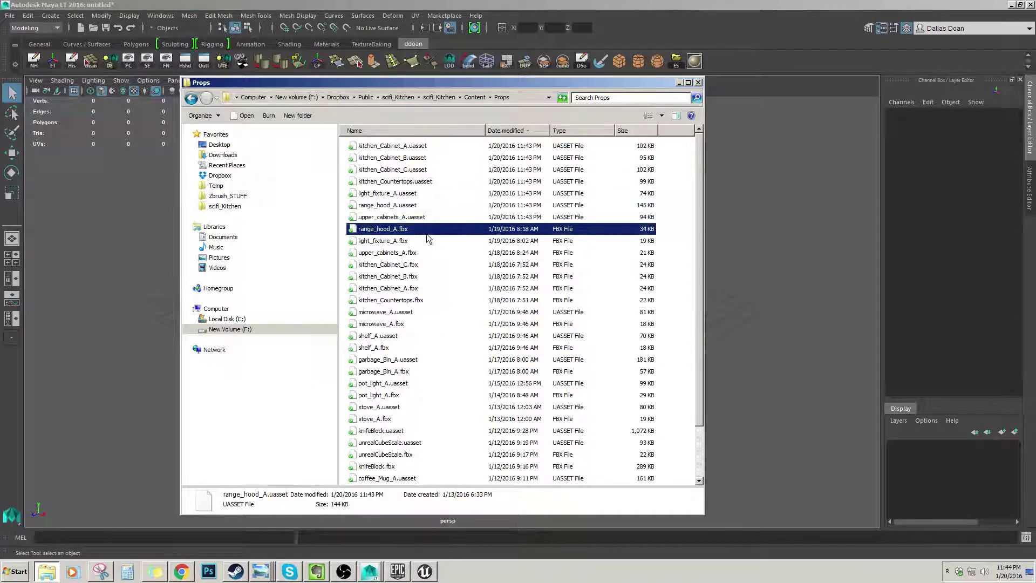
# Switch back to the Unreal Editor and show the Props folder in the Content Browser.
pyautogui.click(397, 570)
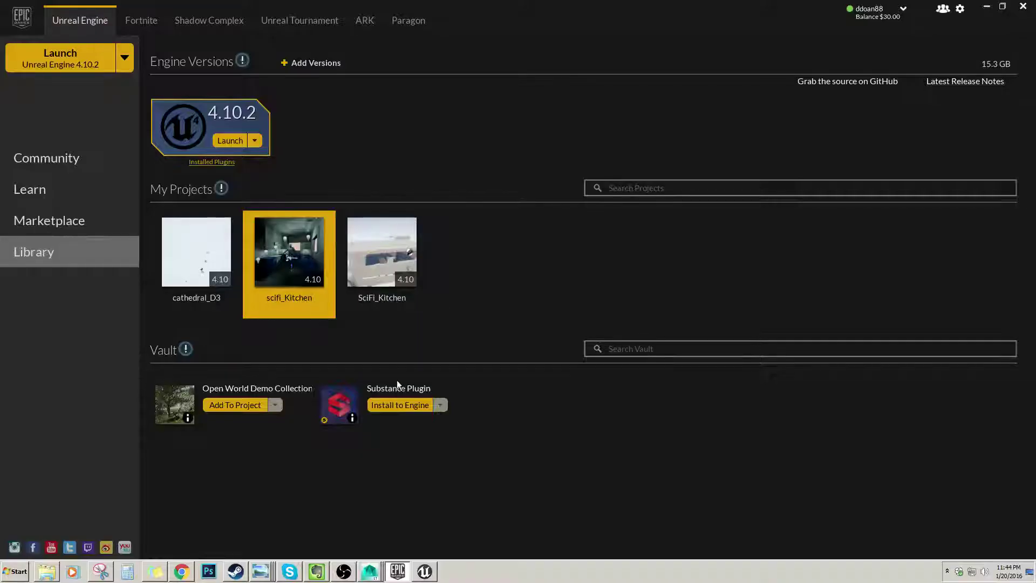
pyautogui.click(421, 572)
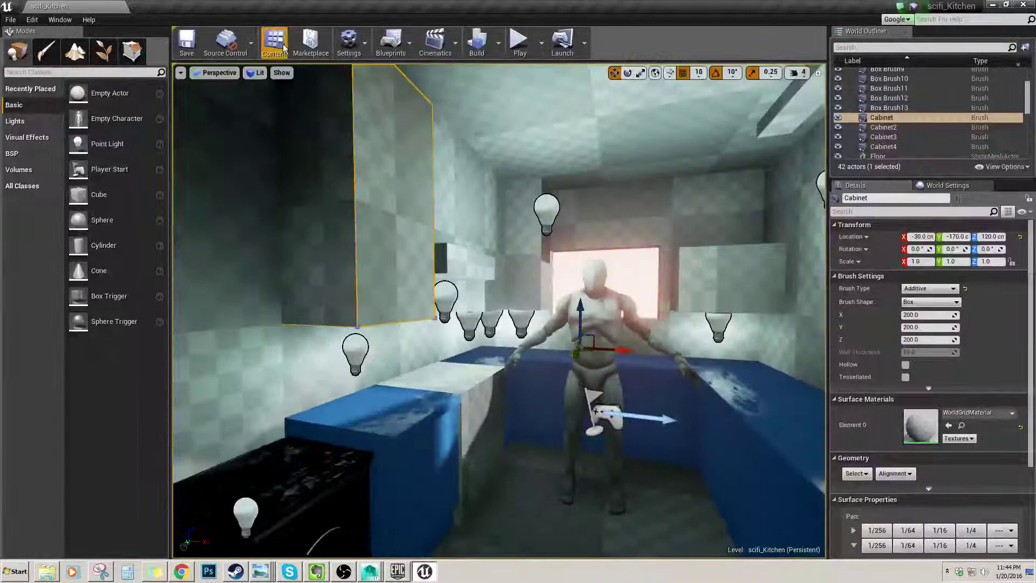
pyautogui.click(274, 43)
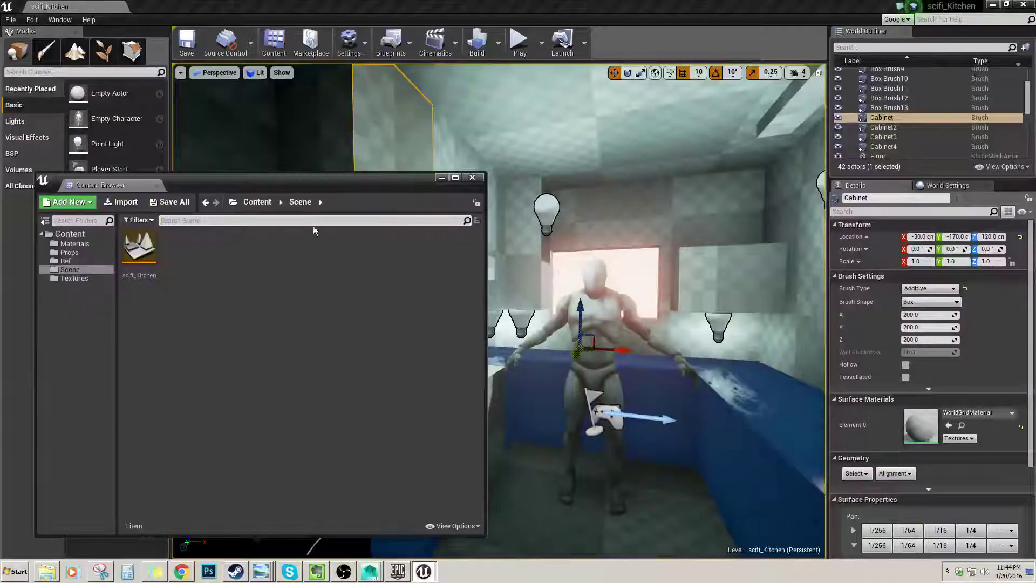
pyautogui.click(69, 252)
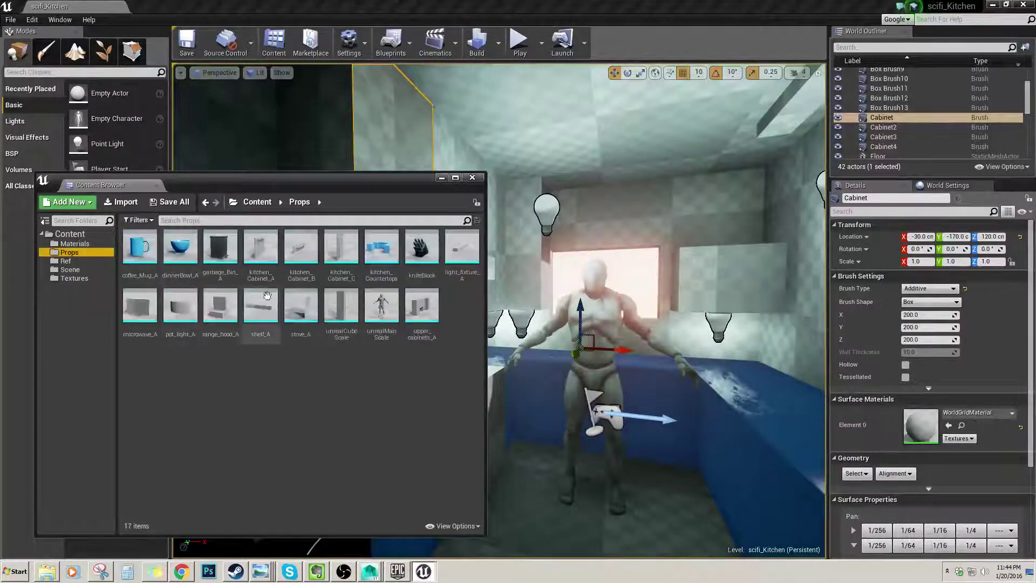
# Place kitchen_Cabinet_A and kitchen_Cabinet_B from the Props assets against the lower counter front beside the stove.
pyautogui.moveTo(567, 300); pyautogui.dragTo(496, 301, button='right')
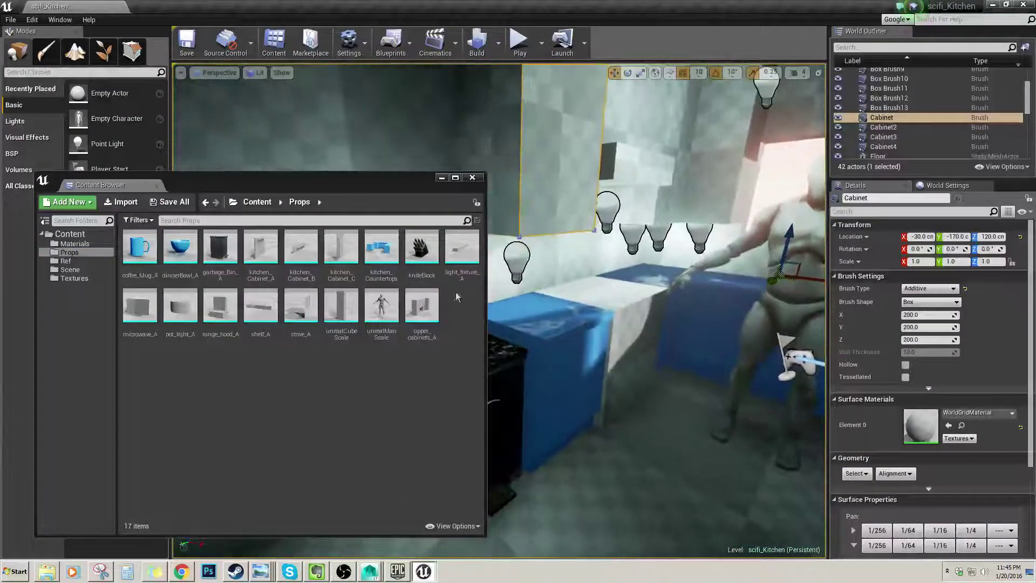
pyautogui.moveTo(269, 254); pyautogui.dragTo(587, 416)
pyautogui.moveTo(556, 460); pyautogui.dragTo(569, 468)
pyautogui.moveTo(590, 437); pyautogui.dragTo(556, 456, button='right')
pyautogui.click(301, 247)
pyautogui.moveTo(300, 254); pyautogui.dragTo(679, 346)
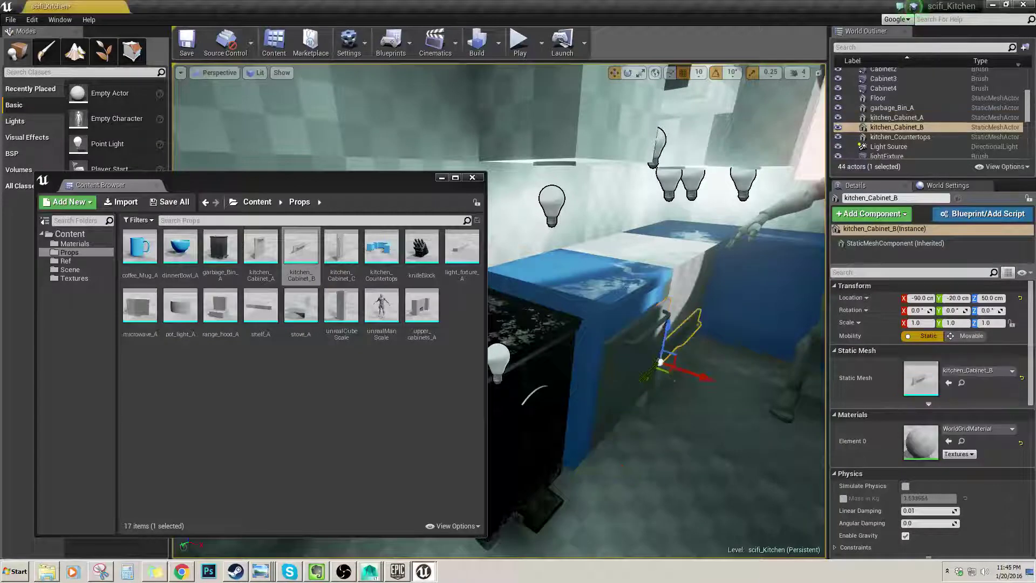
# Select the kitchen_Cabinet_A door and move it to X -90, Y 60, Z 40 cm on the counter front.
pyautogui.moveTo(679, 346); pyautogui.dragTo(580, 309, button='right')
pyautogui.click(579, 308)
pyautogui.click(576, 303)
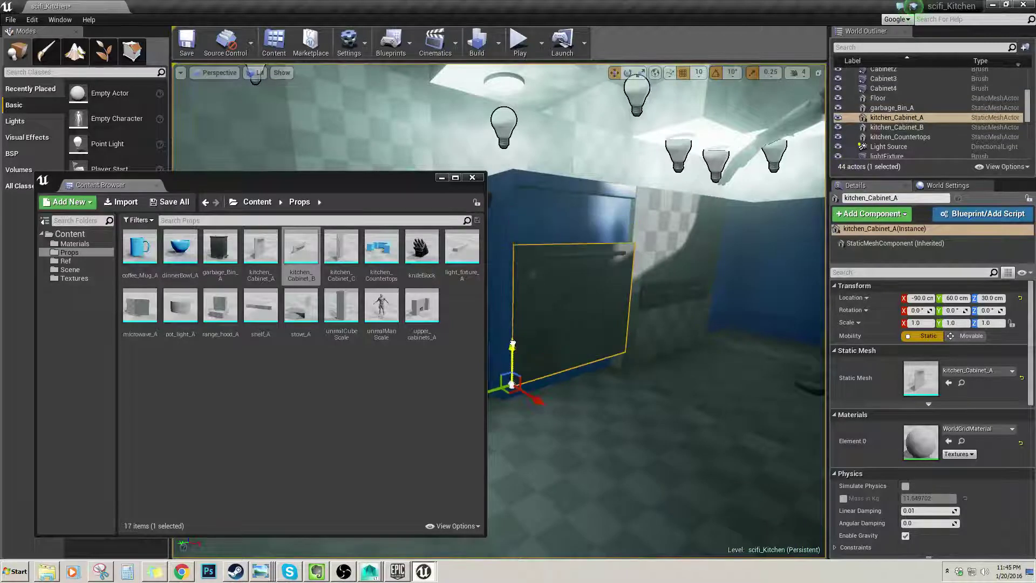
pyautogui.moveTo(548, 295); pyautogui.dragTo(521, 289, button='right')
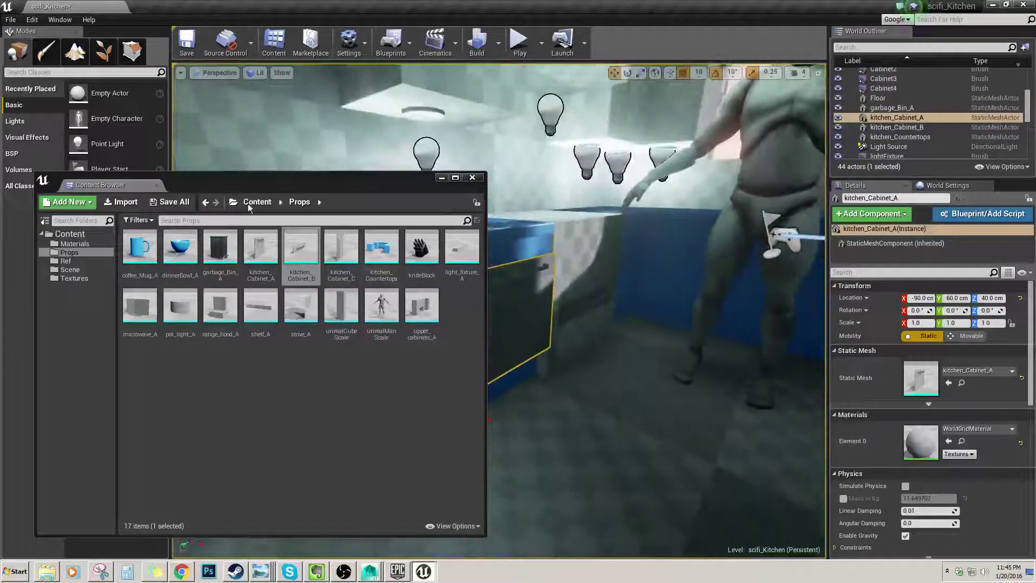
# Place kitchen_Cabinet_C near the counter's inner corner and move it to X -90, Y -100, Z 40 cm.
pyautogui.moveTo(340, 251); pyautogui.dragTo(621, 320)
pyautogui.moveTo(620, 321); pyautogui.dragTo(663, 316, button='right')
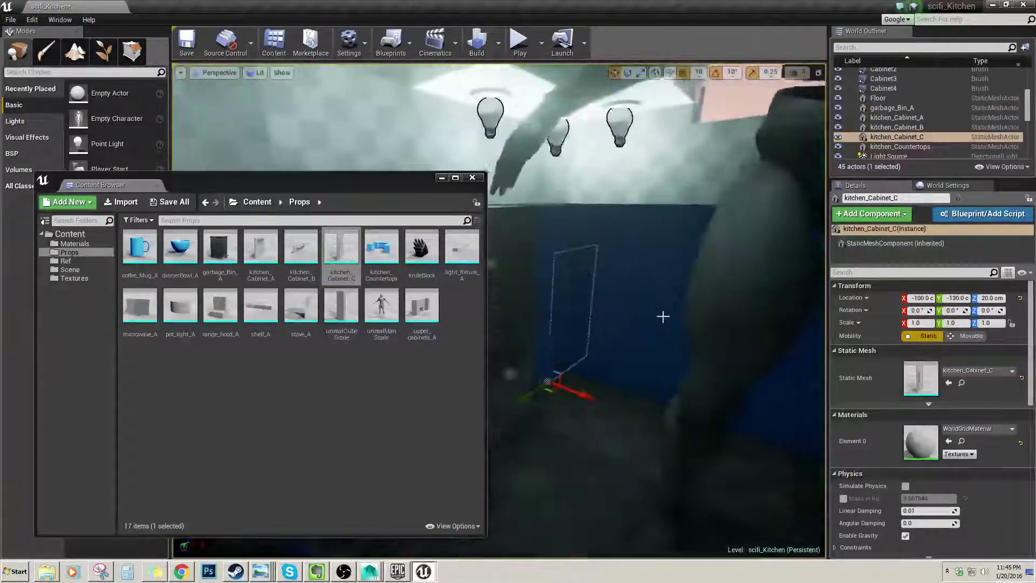
pyautogui.moveTo(587, 396); pyautogui.dragTo(607, 415)
pyautogui.moveTo(531, 398); pyautogui.dragTo(529, 342)
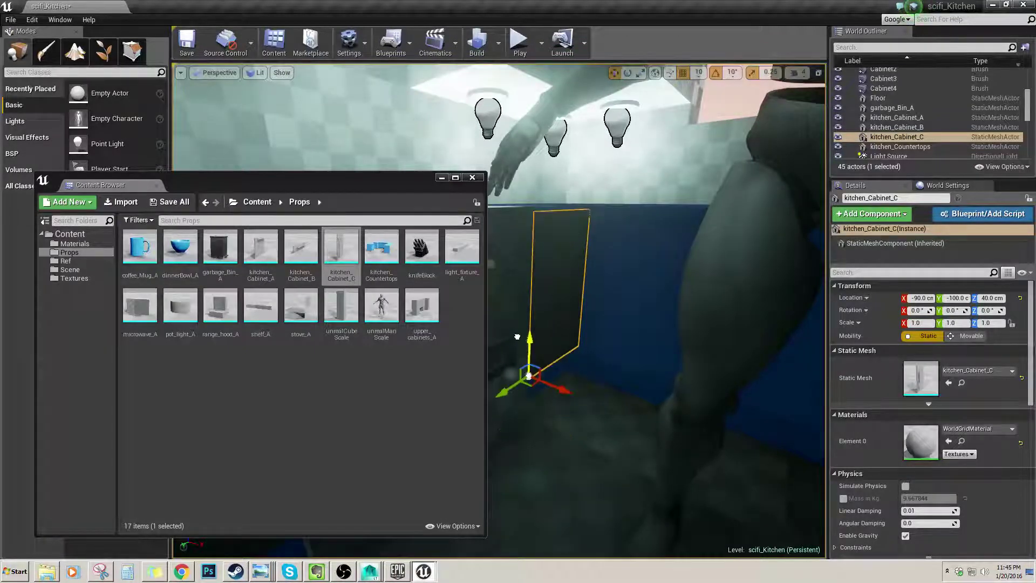
pyautogui.moveTo(519, 338); pyautogui.dragTo(501, 349, button='right')
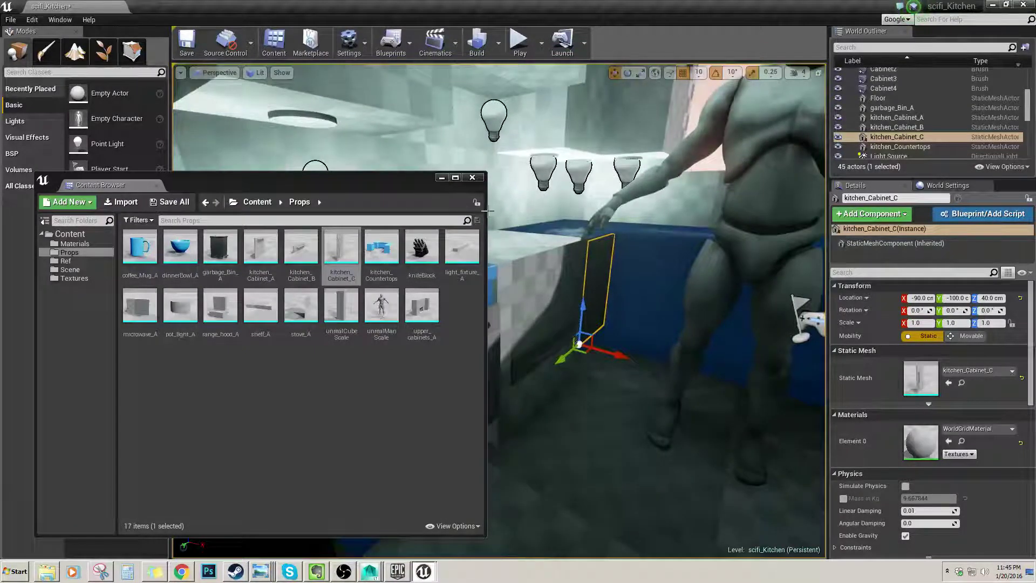
# Place the knifeBlock prop on the counter beside the stove at X -130, Y 30, Z 110 cm, turned about -90 degrees around the vertical axis.
pyautogui.moveTo(561, 324); pyautogui.dragTo(526, 318, button='right')
pyautogui.moveTo(422, 248); pyautogui.dragTo(562, 357)
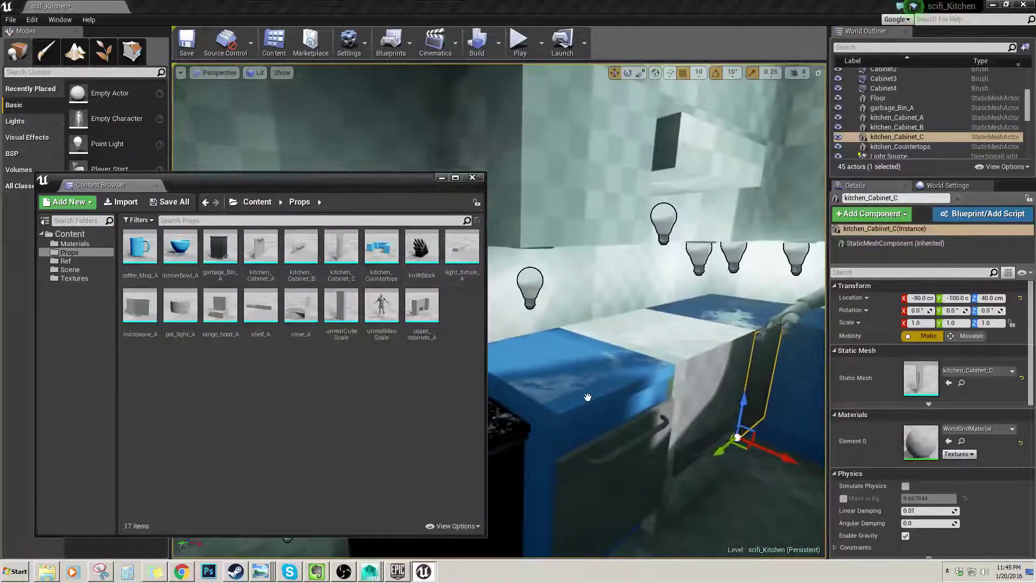
pyautogui.moveTo(433, 260); pyautogui.dragTo(583, 394)
pyautogui.moveTo(579, 359); pyautogui.dragTo(571, 382)
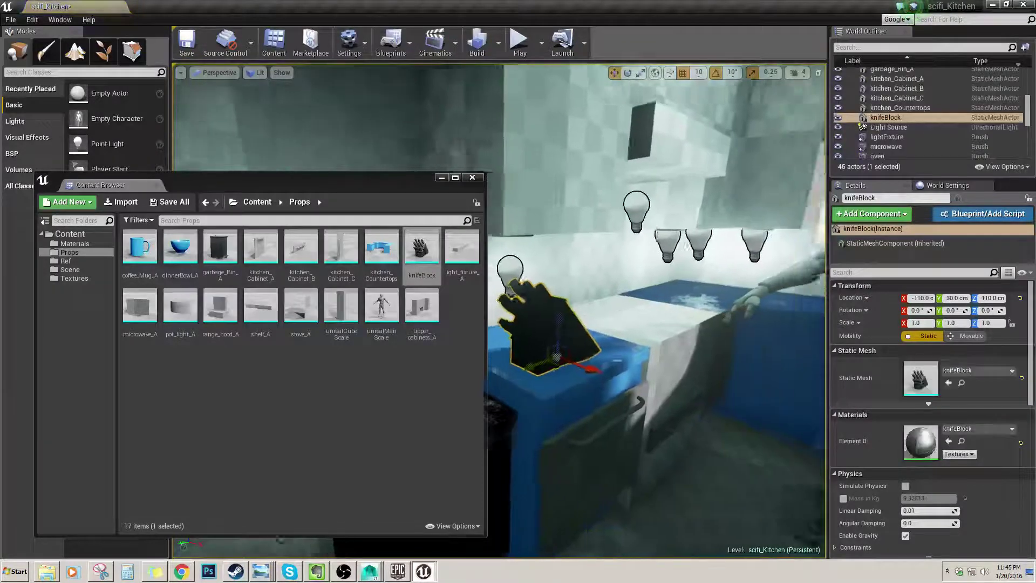
pyautogui.press('e')
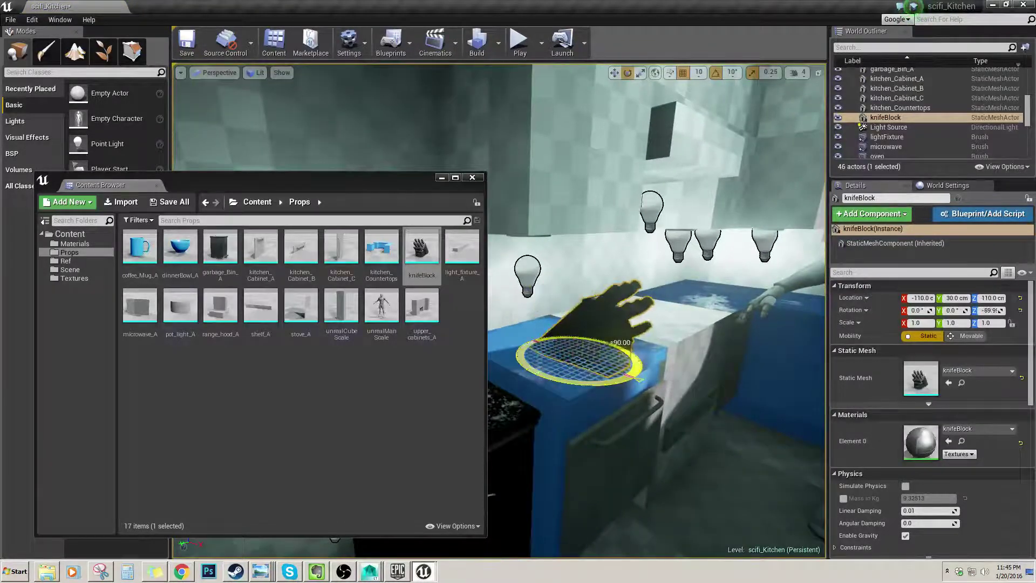
pyautogui.moveTo(582, 373); pyautogui.dragTo(571, 353, button='right')
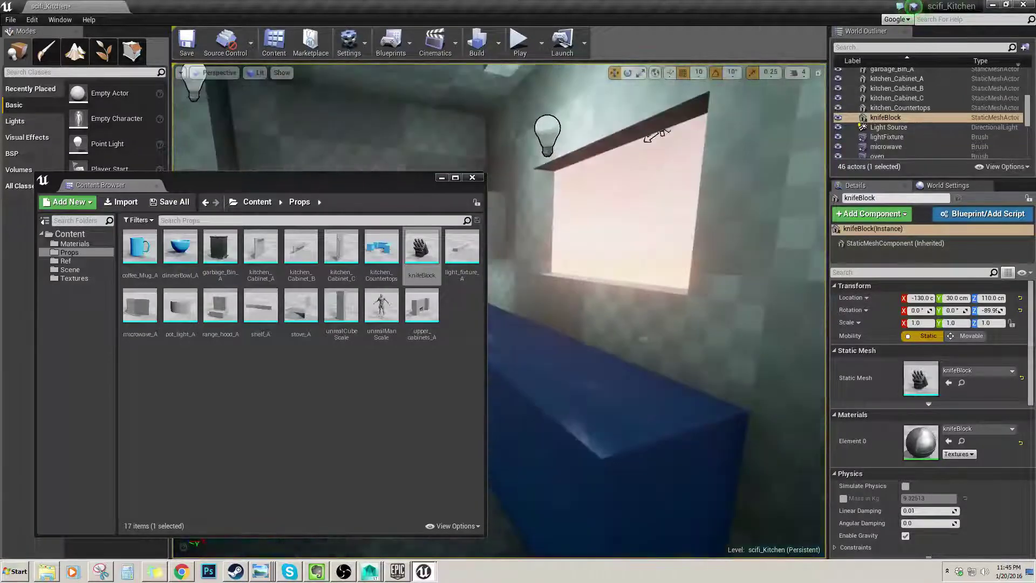
# Place coffee_Mug_A at X 110, Y 10, Z 110 cm and dinnerBowl_A at X 90, Y 50, Z 110 cm on the counter below the window.
pyautogui.moveTo(142, 254); pyautogui.dragTo(590, 380)
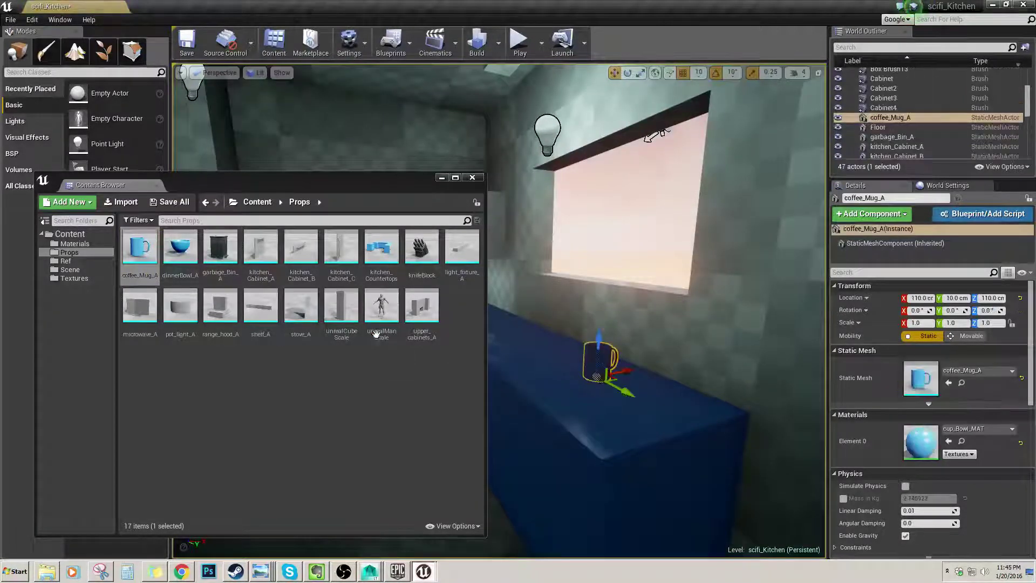
pyautogui.moveTo(180, 247); pyautogui.dragTo(583, 418)
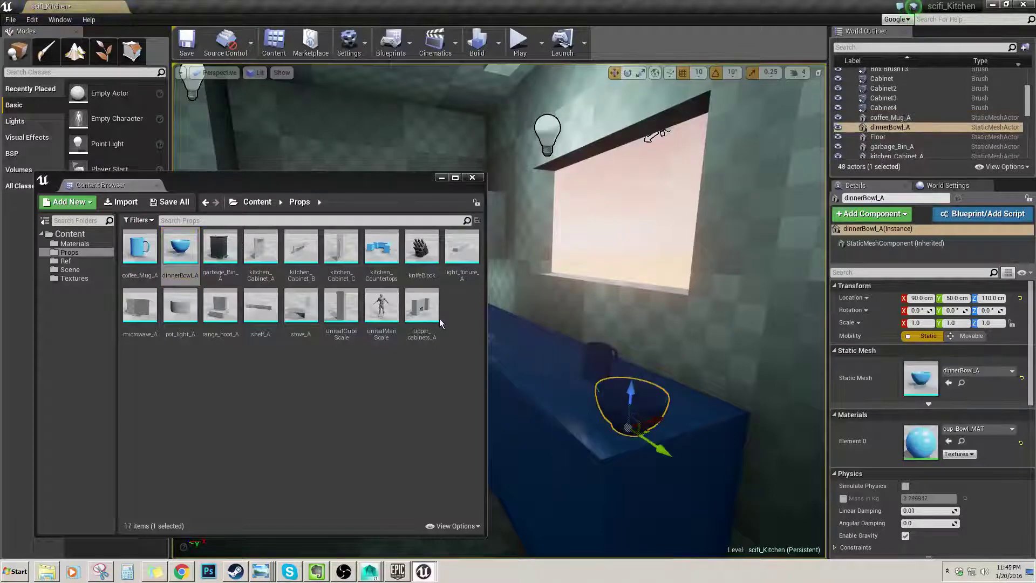
pyautogui.moveTo(583, 418); pyautogui.dragTo(551, 418, button='right')
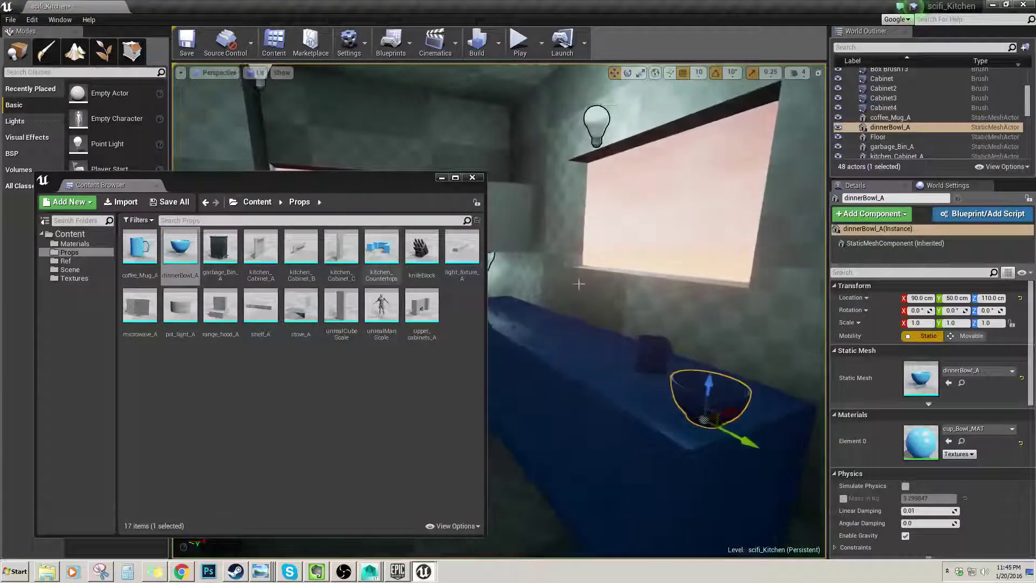
# Place range_hood_A on the wall at X -110, Y -10, Z 200 cm and minimize the Content Browser.
pyautogui.moveTo(578, 282); pyautogui.dragTo(502, 291, button='right')
pyautogui.moveTo(494, 413); pyautogui.dragTo(494, 413, button='right')
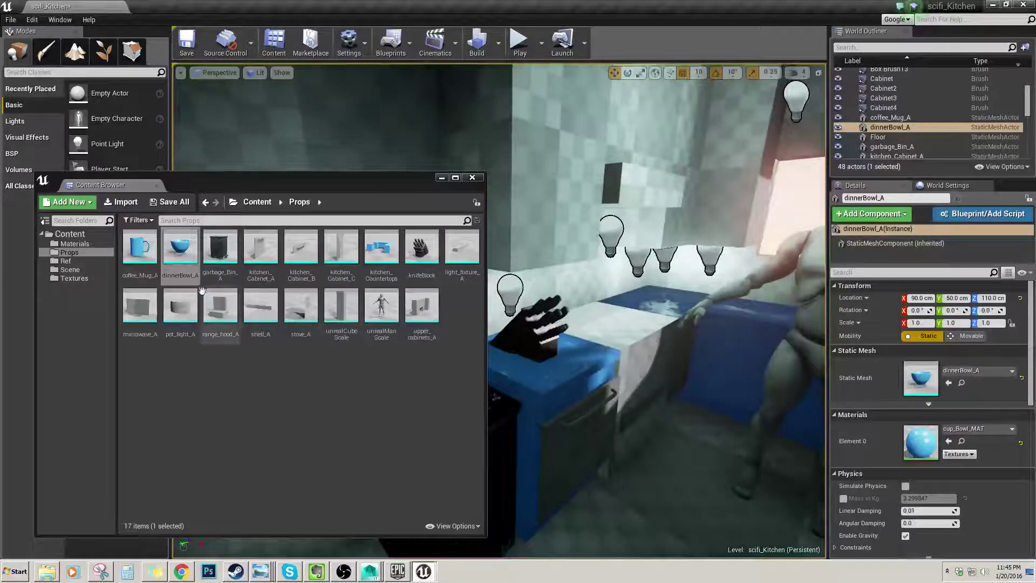
pyautogui.moveTo(220, 306); pyautogui.dragTo(604, 190)
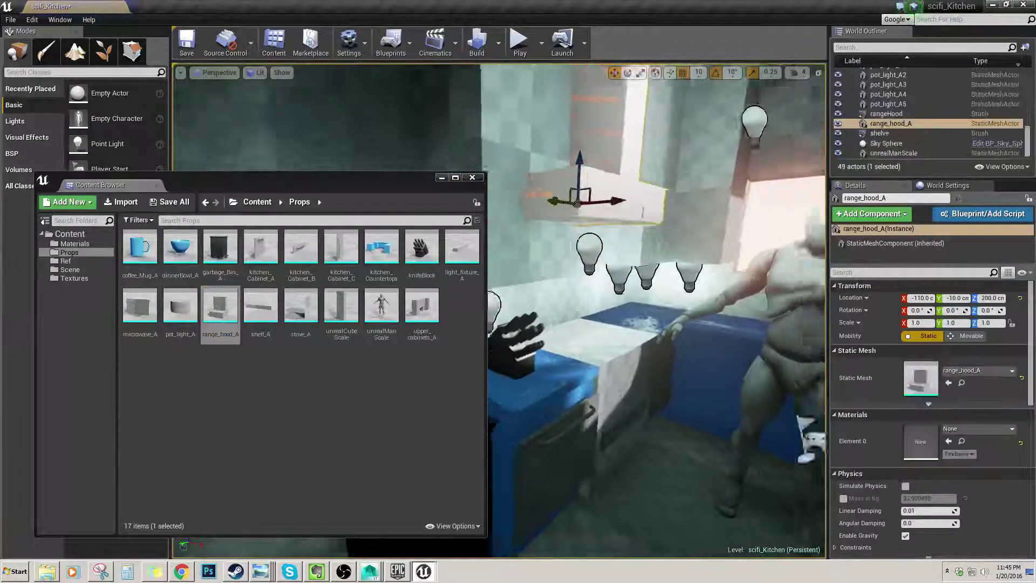
pyautogui.moveTo(605, 190); pyautogui.dragTo(593, 175, button='right')
pyautogui.moveTo(396, 185); pyautogui.dragTo(399, 208)
pyautogui.moveTo(539, 292); pyautogui.dragTo(528, 290, button='right')
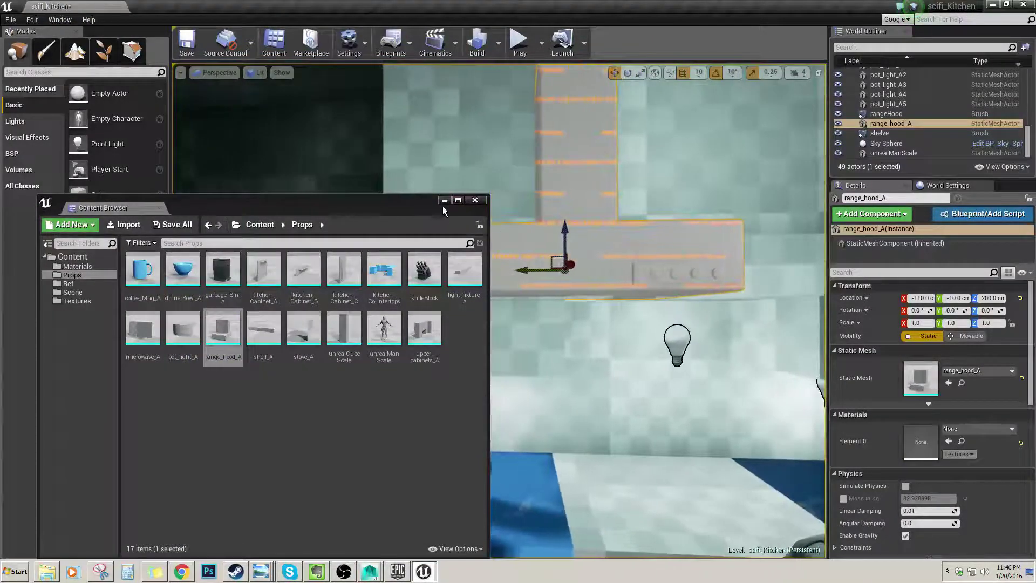
pyautogui.click(443, 201)
# Move range_hood_A along the wall to Y -60 cm, in line with the placeholder hood.
pyautogui.moveTo(442, 242); pyautogui.dragTo(455, 243, button='right')
pyautogui.moveTo(430, 272); pyautogui.dragTo(558, 273)
pyautogui.moveTo(495, 277); pyautogui.dragTo(551, 270, button='right')
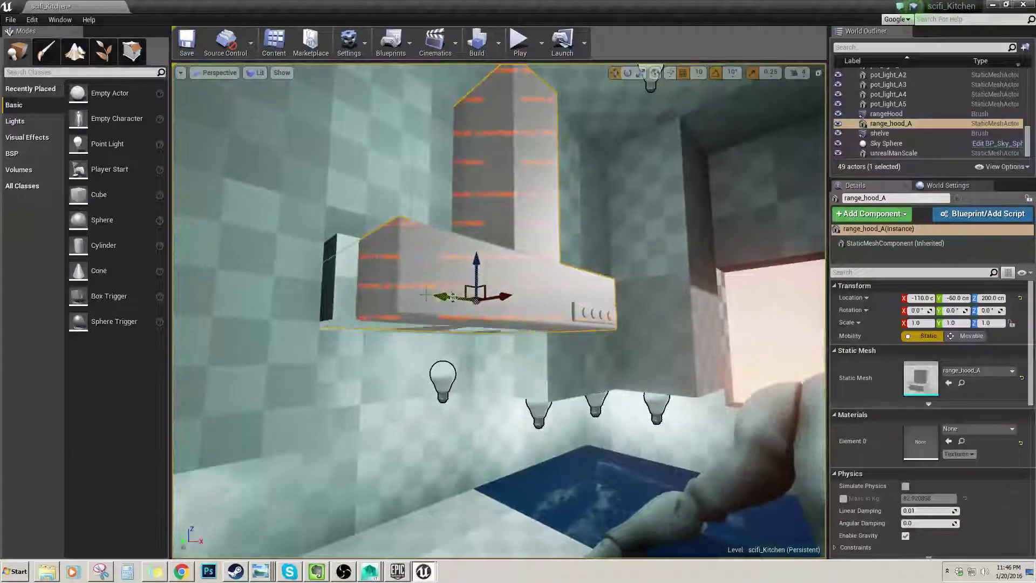
pyautogui.moveTo(437, 296); pyautogui.dragTo(421, 295)
pyautogui.moveTo(421, 295); pyautogui.dragTo(270, 291, button='right')
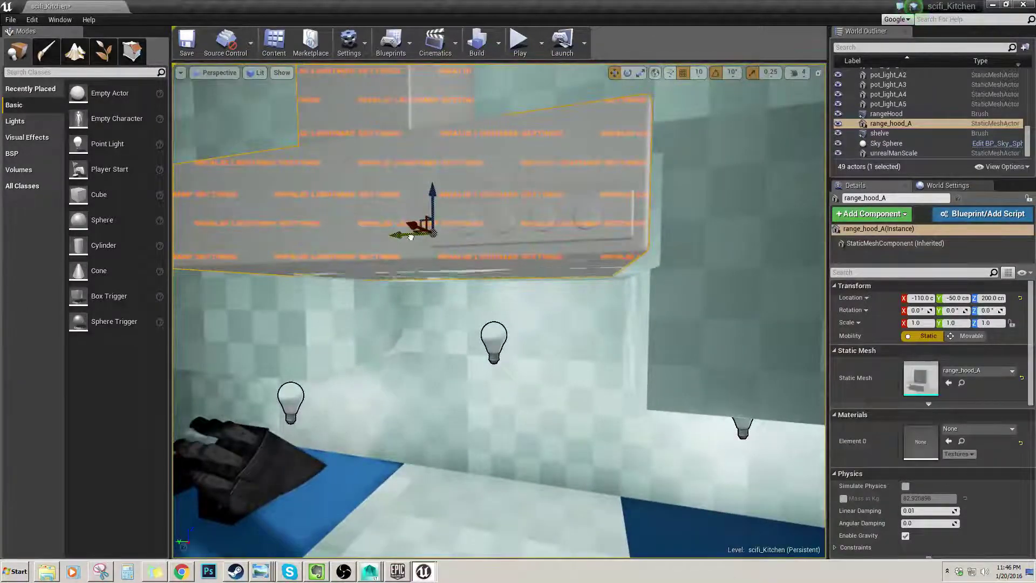
pyautogui.moveTo(403, 235); pyautogui.dragTo(426, 242)
pyautogui.moveTo(427, 241); pyautogui.dragTo(464, 238, button='right')
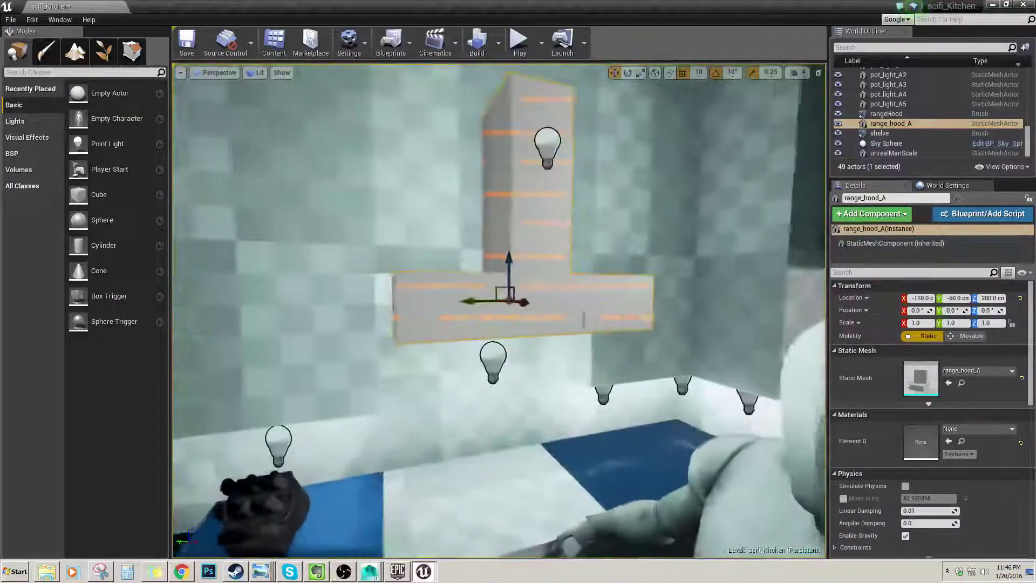
# Turn off position grid snapping and move range_hood_A freely to about X -137.2, Y -54.5 cm.
pyautogui.click(681, 71)
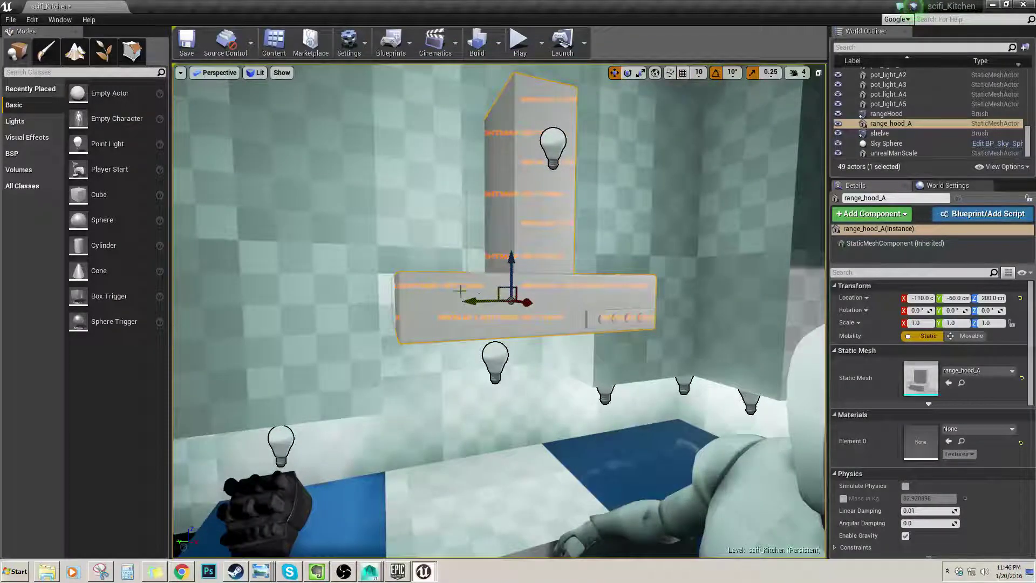
pyautogui.moveTo(472, 300); pyautogui.dragTo(459, 301)
pyautogui.moveTo(420, 309); pyautogui.dragTo(448, 310, button='right')
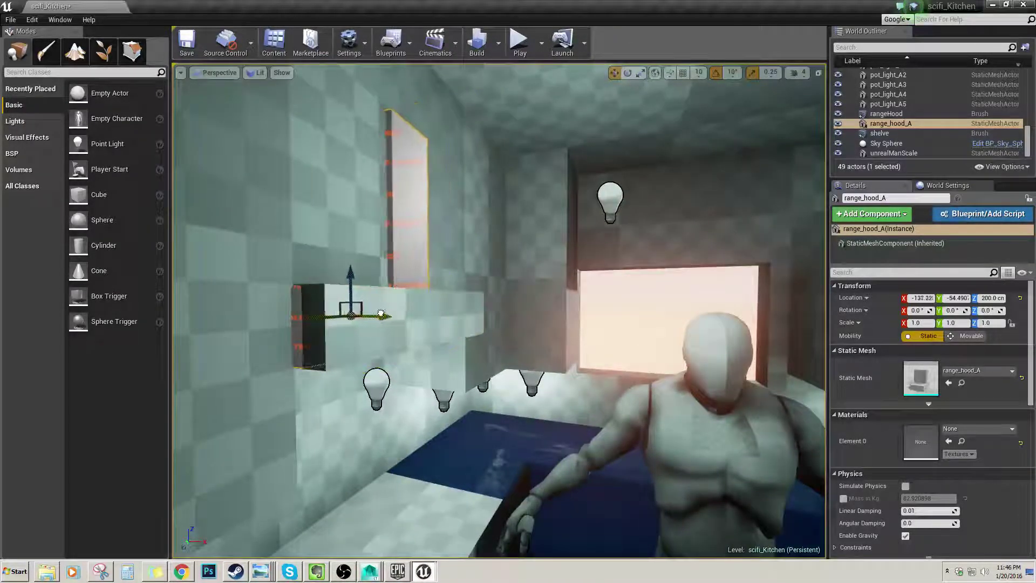
# Delete the placeholder rangeHood brush behind the new hood mesh.
pyautogui.moveTo(498, 310)
pyautogui.mouseDown(button='right')
pyautogui.moveTo(498, 259)
pyautogui.moveTo(478, 351)
pyautogui.moveTo(383, 340)
pyautogui.mouseUp(button='right')
pyautogui.click(567, 338)
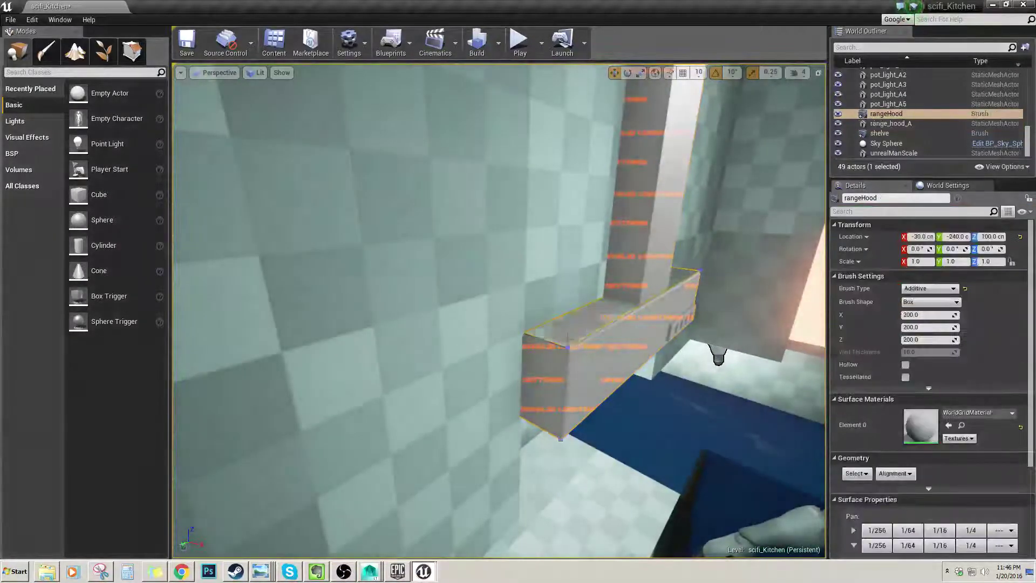
pyautogui.press('Delete')
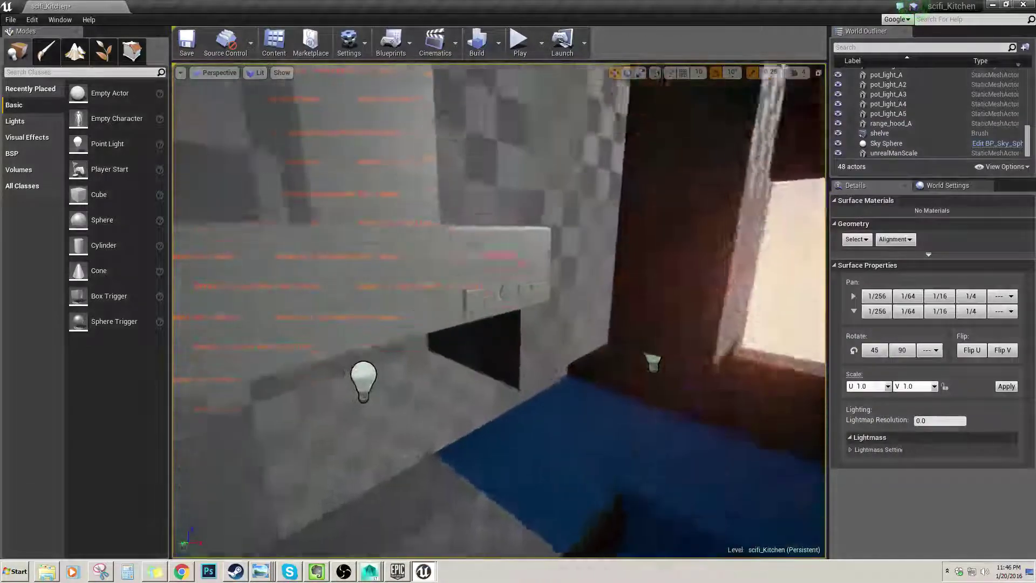
# Select range_hood_A again and position it against the wall at about X -129.3 cm, with its height at Z 200 cm.
pyautogui.moveTo(589, 215); pyautogui.dragTo(496, 181, button='right')
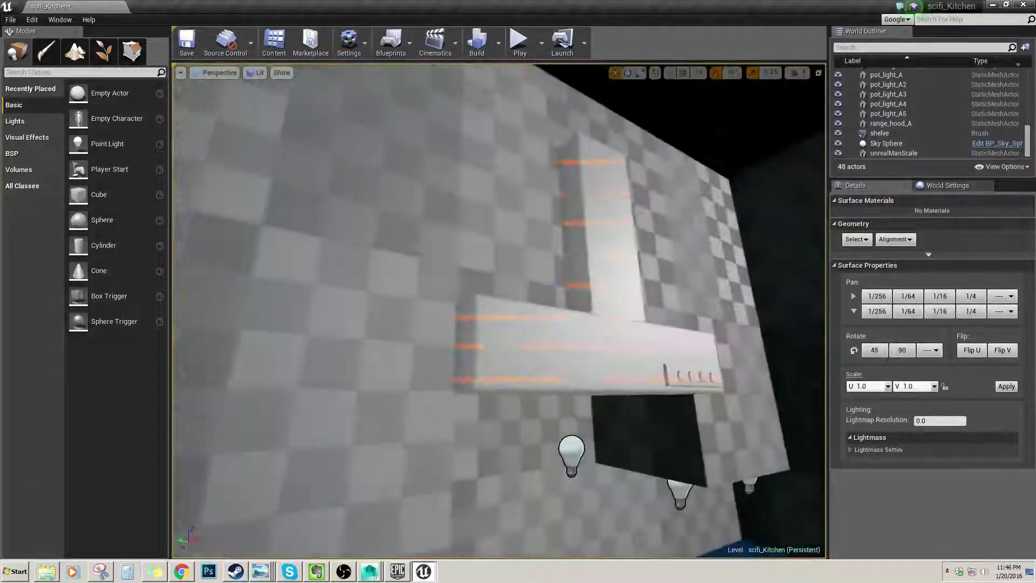
pyautogui.click(589, 215)
pyautogui.moveTo(590, 215); pyautogui.dragTo(577, 227, button='right')
pyautogui.moveTo(551, 270)
pyautogui.mouseDown(button='right')
pyautogui.moveTo(526, 297)
pyautogui.moveTo(556, 319)
pyautogui.moveTo(556, 270)
pyautogui.moveTo(511, 225)
pyautogui.mouseUp(button='right')
pyautogui.click(530, 281)
pyautogui.click(529, 282)
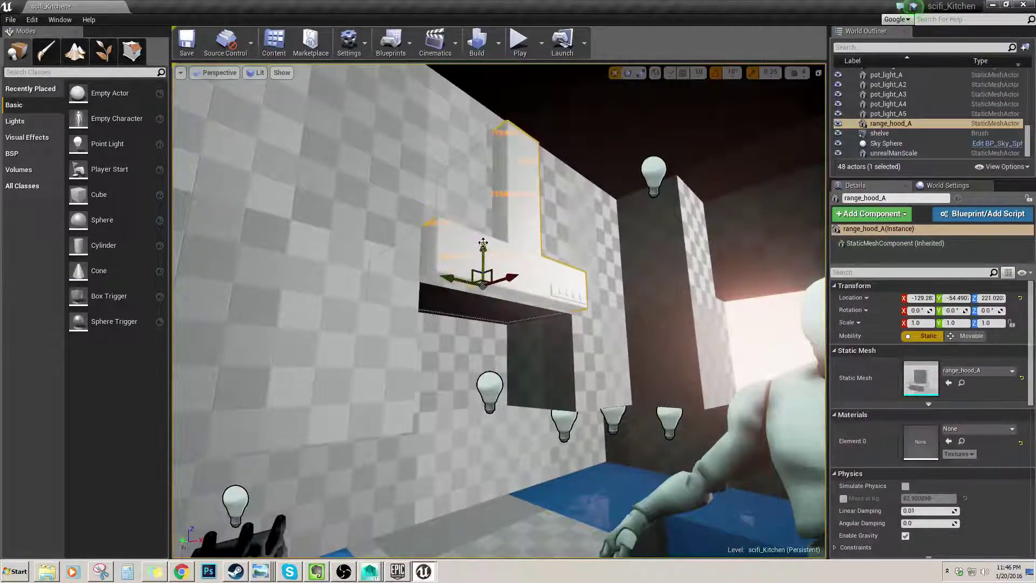
pyautogui.moveTo(483, 249); pyautogui.dragTo(423, 250, button='right')
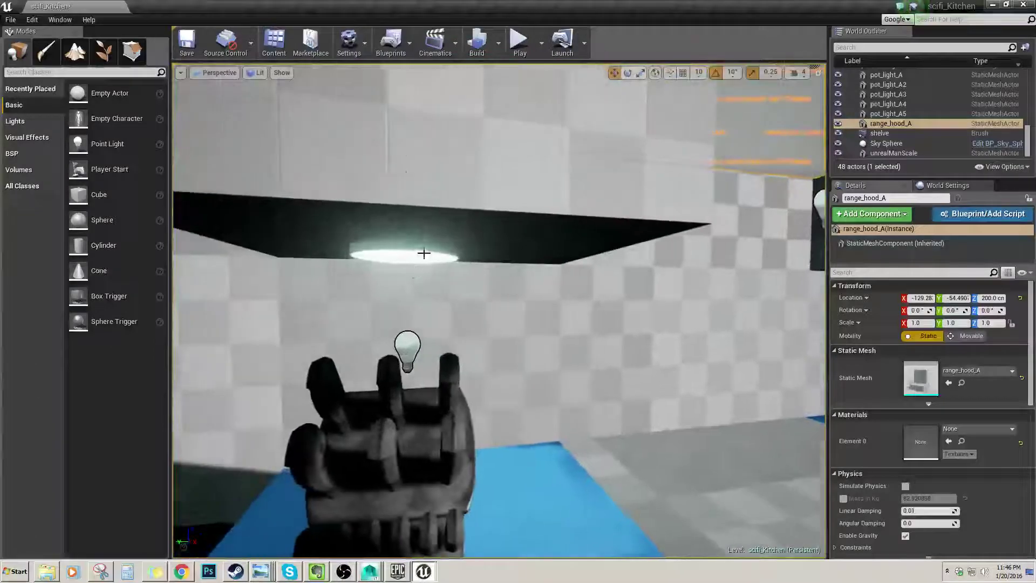
# Duplicate the pot light under the upper cabinet above the knife block.
pyautogui.click(423, 249)
pyautogui.scroll(-1, 388, 227)
pyautogui.keyDown('alt'); pyautogui.moveTo(389, 227); pyautogui.dragTo(400, 231); pyautogui.keyUp('alt')
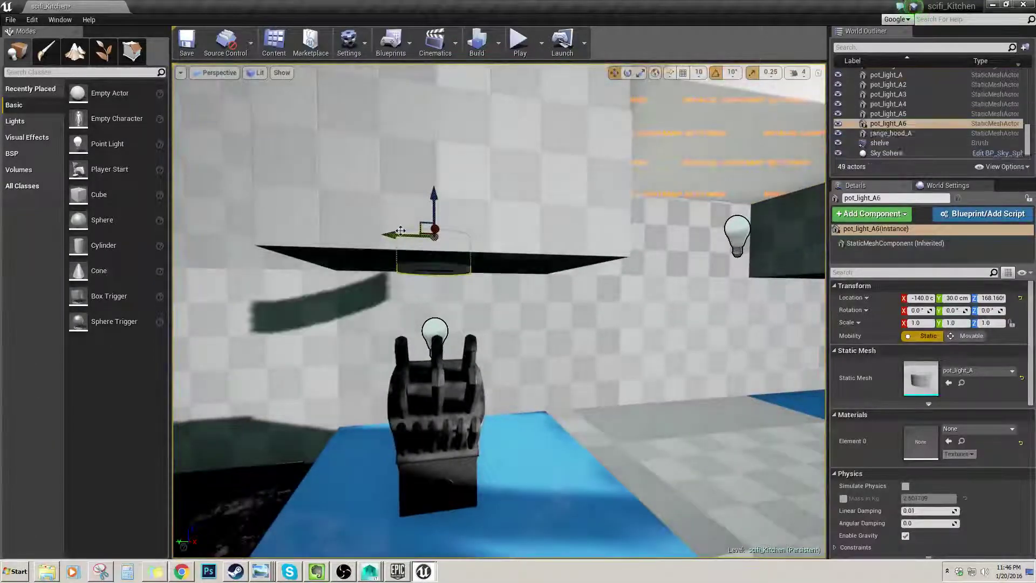
pyautogui.moveTo(475, 254); pyautogui.dragTo(335, 257, button='right')
pyautogui.moveTo(379, 253); pyautogui.dragTo(494, 258)
pyautogui.moveTo(494, 251); pyautogui.dragTo(473, 248, button='right')
pyautogui.hotkey('ctrl', 'z')
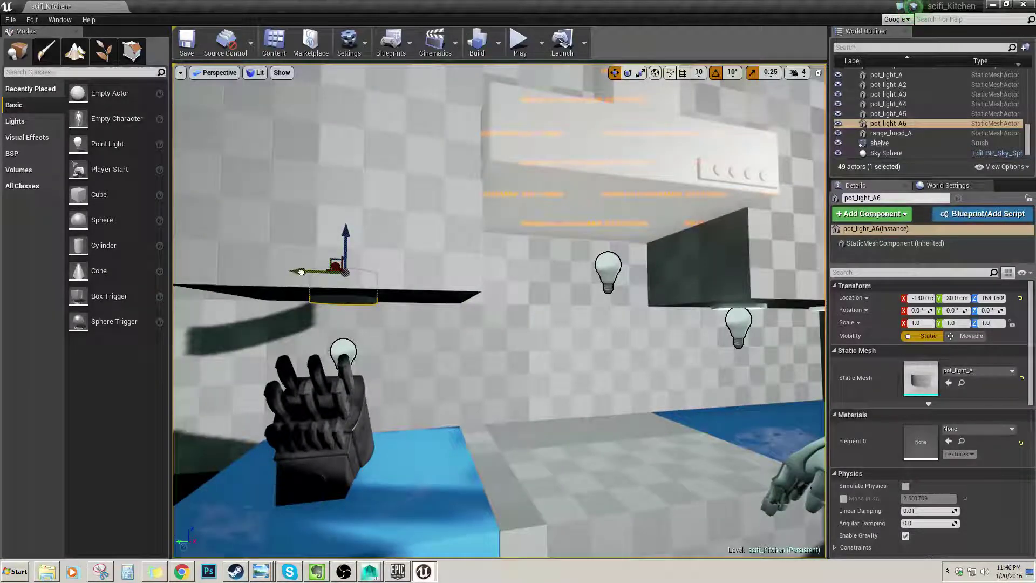
# Move the duplicated pot light beneath the range hood to about Y -23.3, Z 196.4 cm.
pyautogui.moveTo(301, 272); pyautogui.dragTo(537, 232)
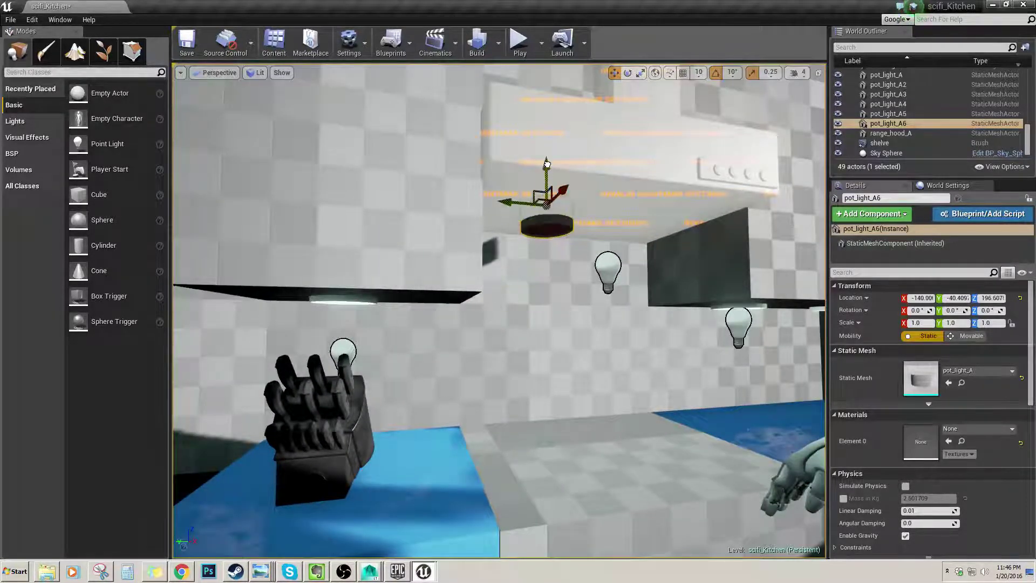
pyautogui.moveTo(548, 169); pyautogui.dragTo(513, 257, button='right')
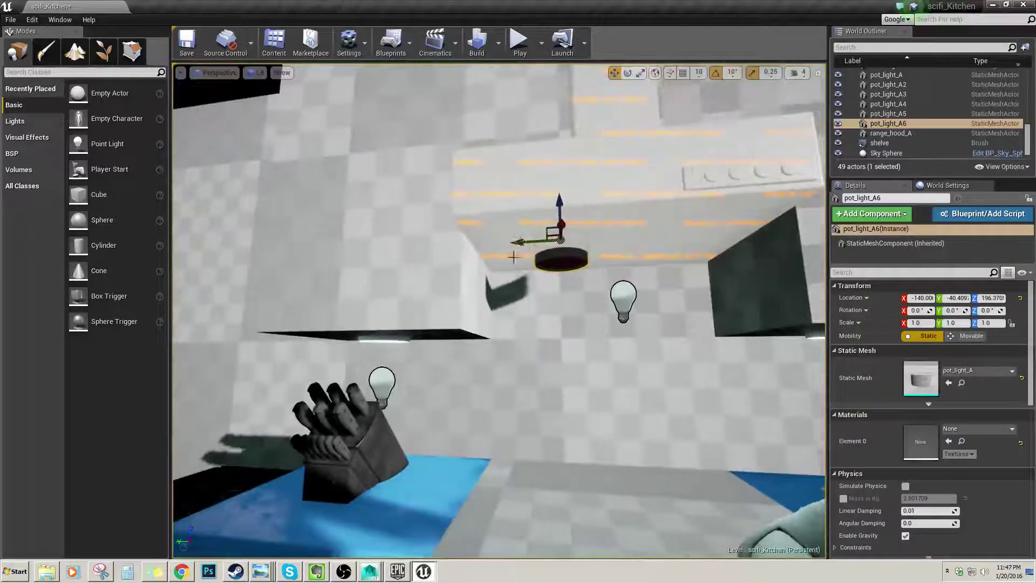
pyautogui.moveTo(567, 229); pyautogui.dragTo(588, 232, button='right')
# Scale the range hood's pot light uniformly to 0.5 and lower it to about Z 193.3 cm.
pyautogui.press('r')
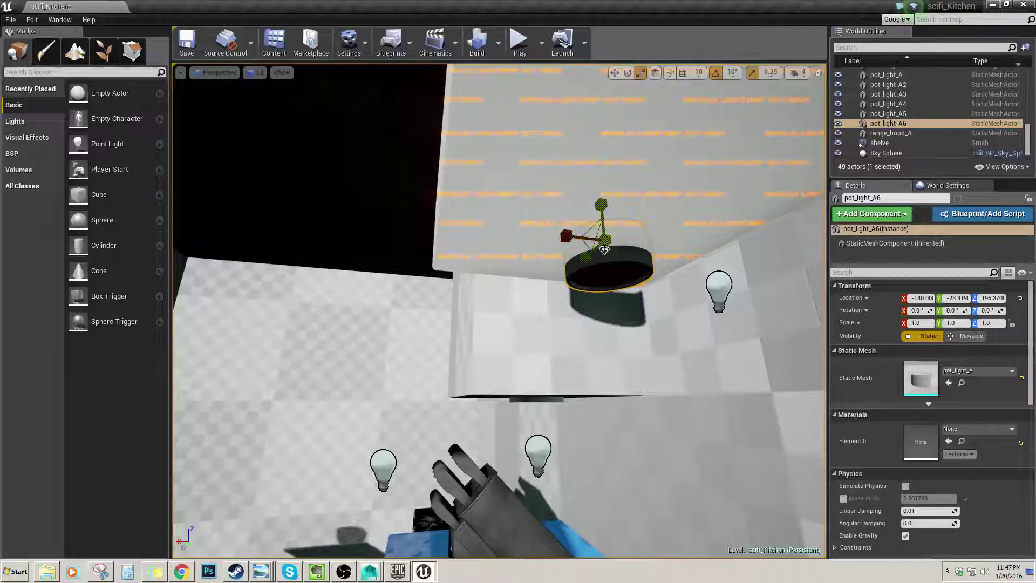
pyautogui.moveTo(605, 239); pyautogui.dragTo(578, 256)
pyautogui.press('w')
pyautogui.moveTo(601, 206); pyautogui.dragTo(602, 215)
pyautogui.moveTo(551, 278); pyautogui.dragTo(629, 279, button='right')
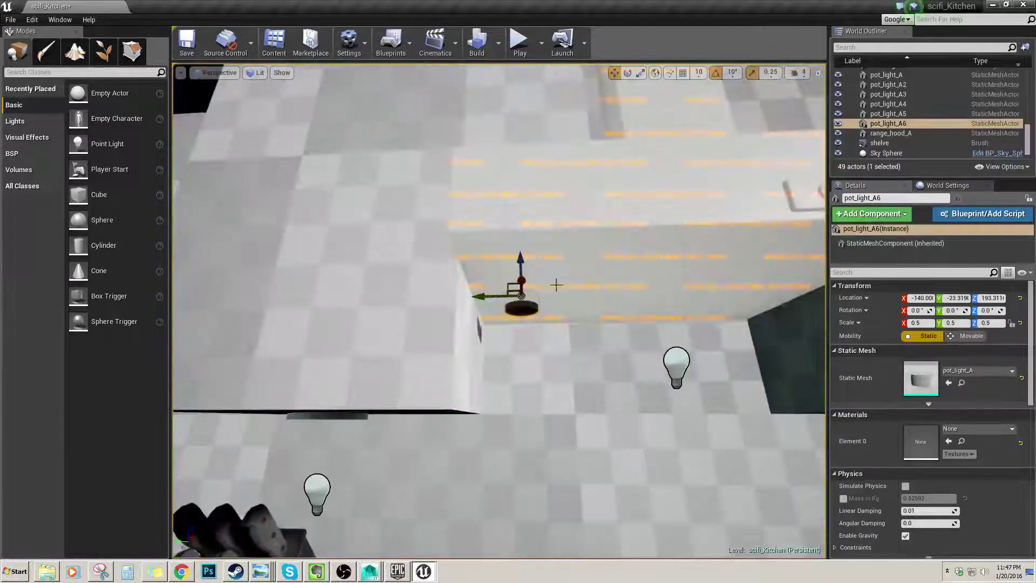
# Duplicate the small pot light and move the copy to about Y -84.7 cm at the opposite end of the range hood.
pyautogui.moveTo(556, 284); pyautogui.dragTo(516, 291, button='right')
pyautogui.moveTo(589, 278); pyautogui.dragTo(517, 280, button='right')
pyautogui.hotkey('ctrl', 'w')
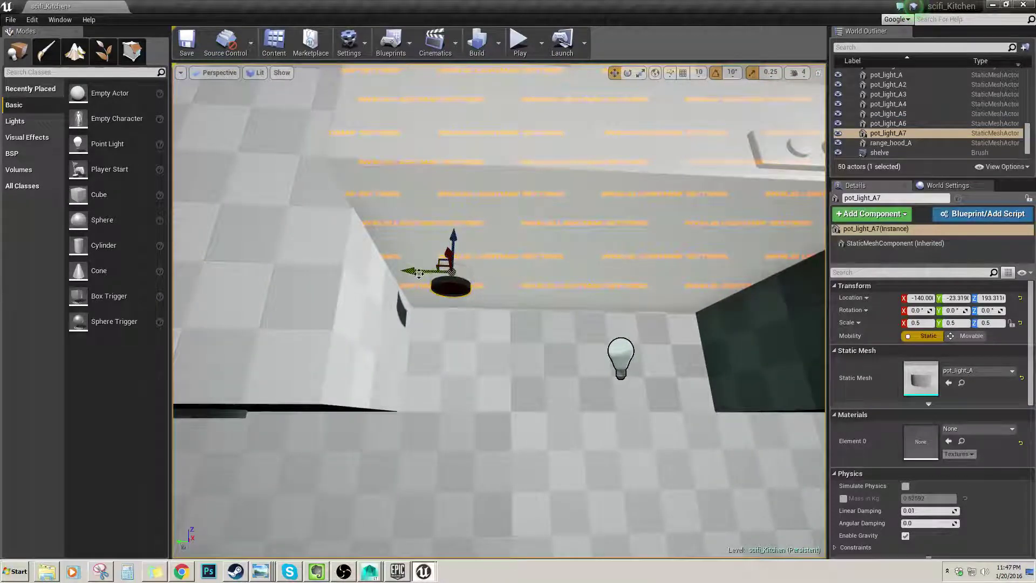
pyautogui.moveTo(418, 274); pyautogui.dragTo(650, 255)
pyautogui.moveTo(649, 255); pyautogui.dragTo(662, 243, button='right')
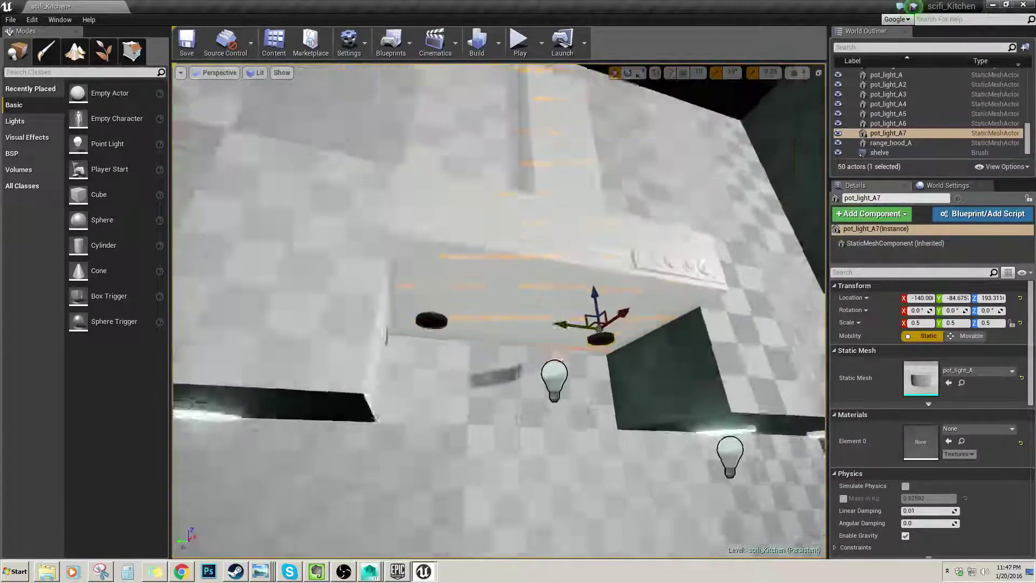
pyautogui.moveTo(469, 283); pyautogui.dragTo(445, 286, button='right')
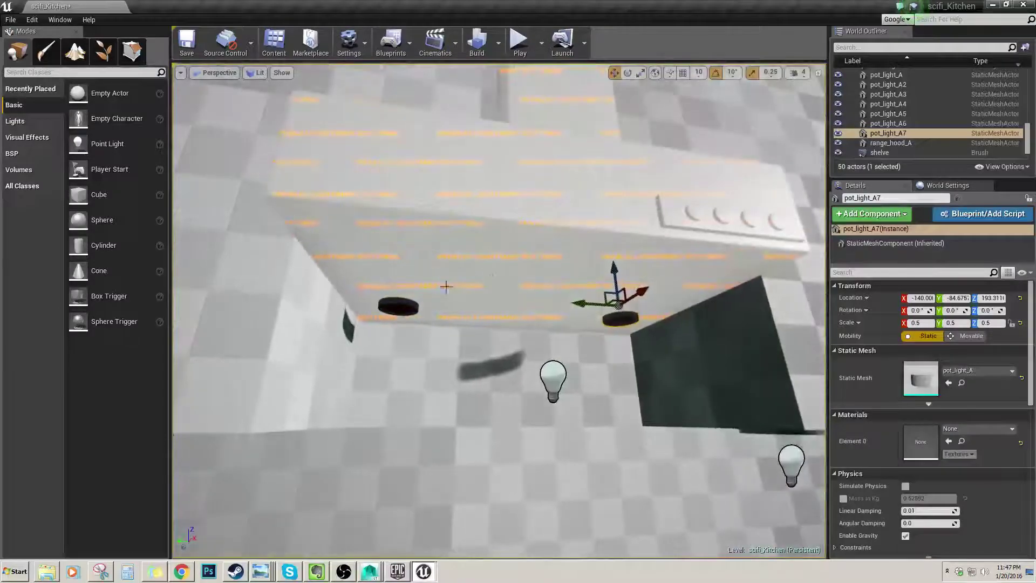
# Examine the range hood lights, upper cabinet, knife block and lower cabinet doors around the counter, selecting each in turn.
pyautogui.moveTo(391, 307); pyautogui.dragTo(494, 270, button='right')
pyautogui.keyDown('ctrl'); pyautogui.click(518, 286); pyautogui.keyUp('ctrl')
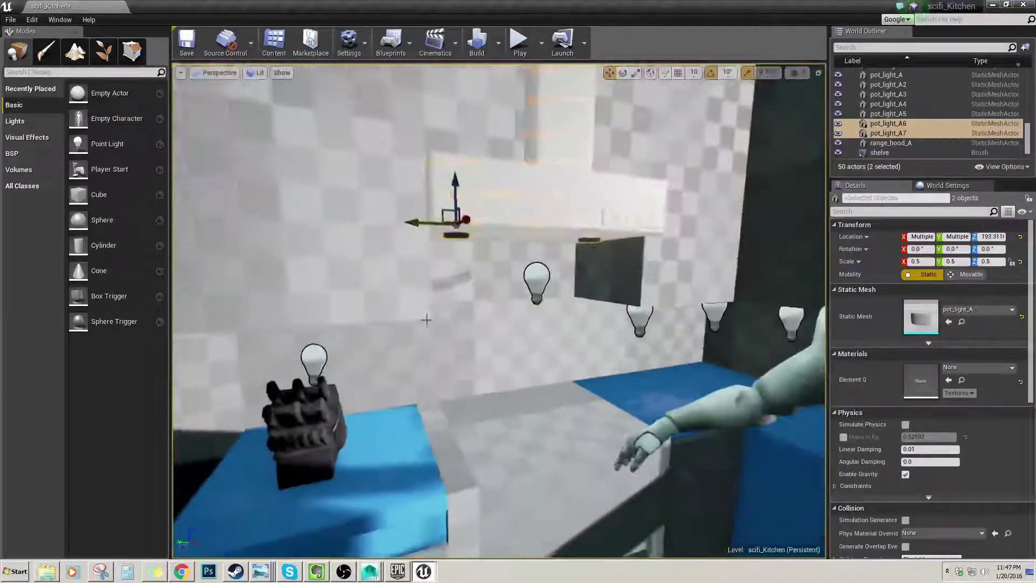
pyautogui.click(426, 319)
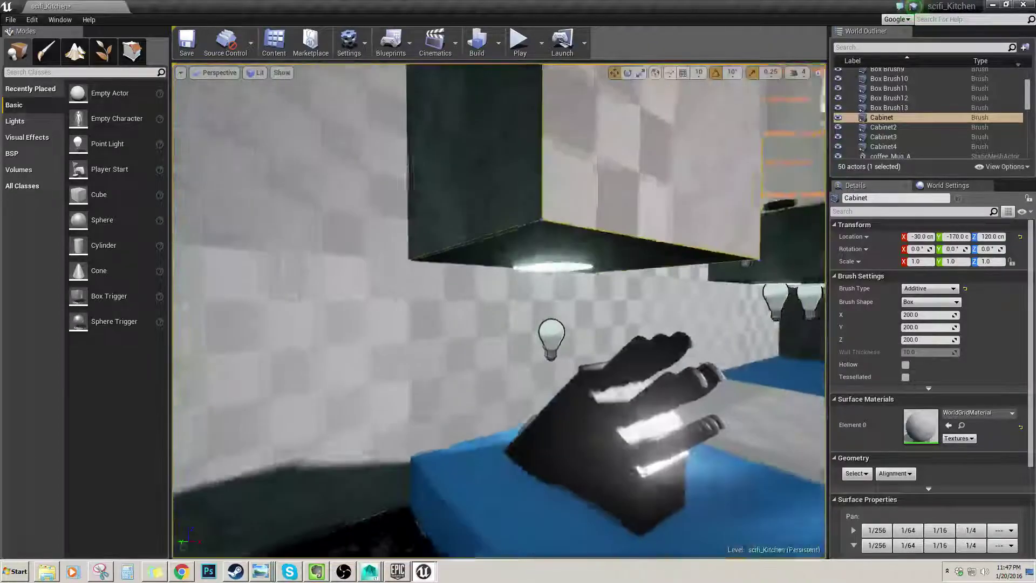
pyautogui.click(578, 470)
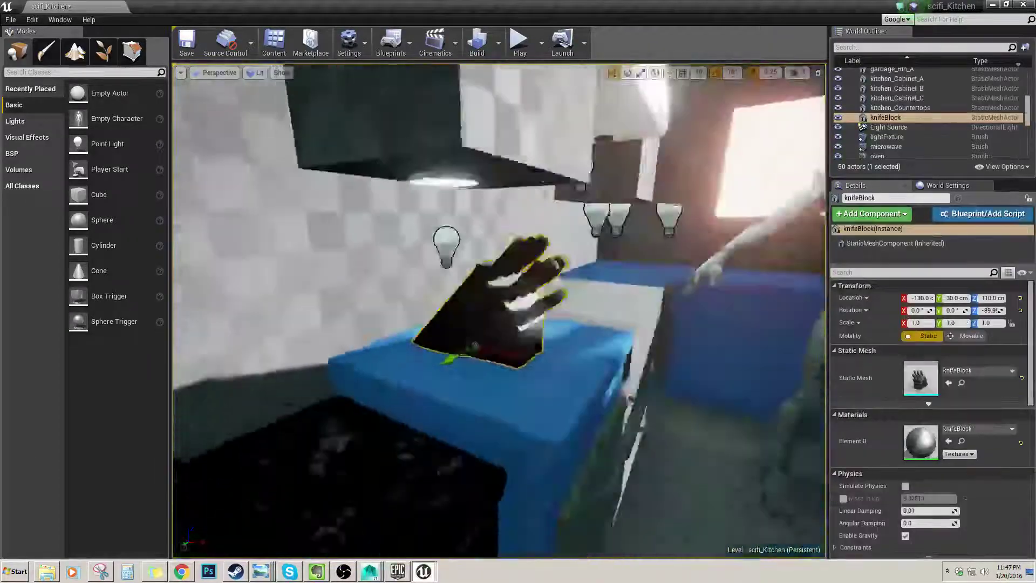
pyautogui.moveTo(578, 470); pyautogui.dragTo(718, 464, button='right')
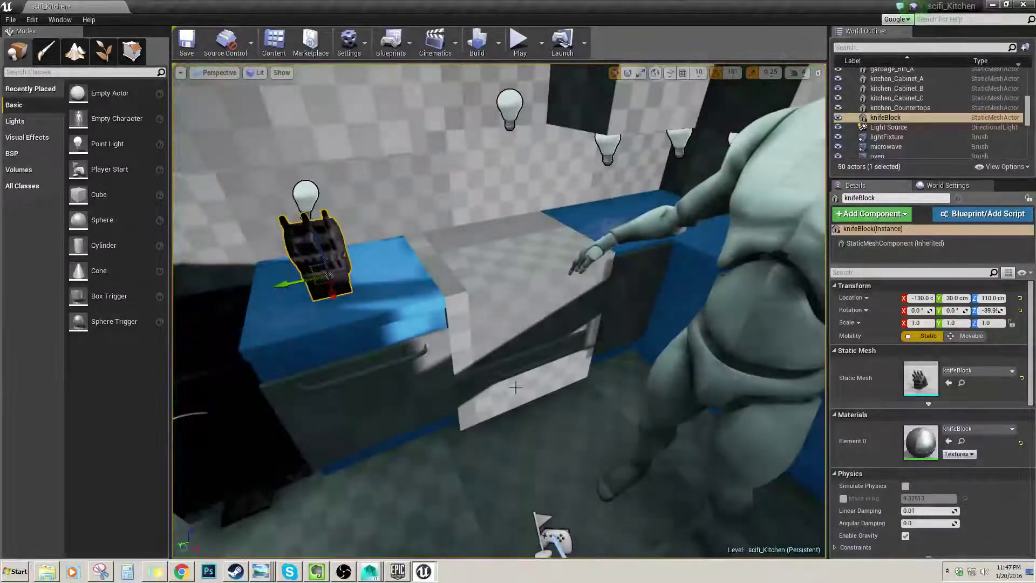
pyautogui.click(507, 373)
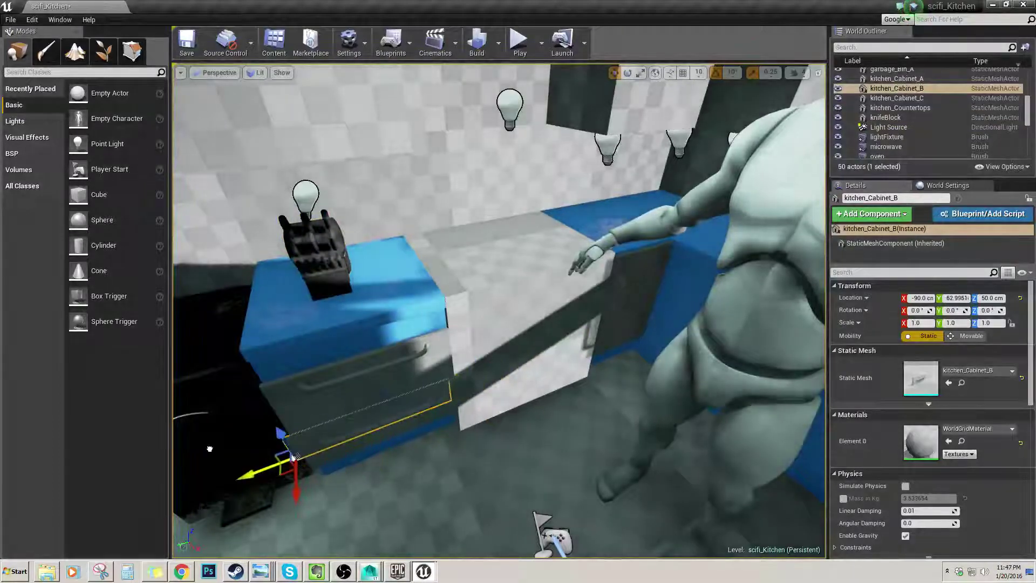
pyautogui.moveTo(210, 448); pyautogui.dragTo(318, 456, button='right')
pyautogui.click(506, 470)
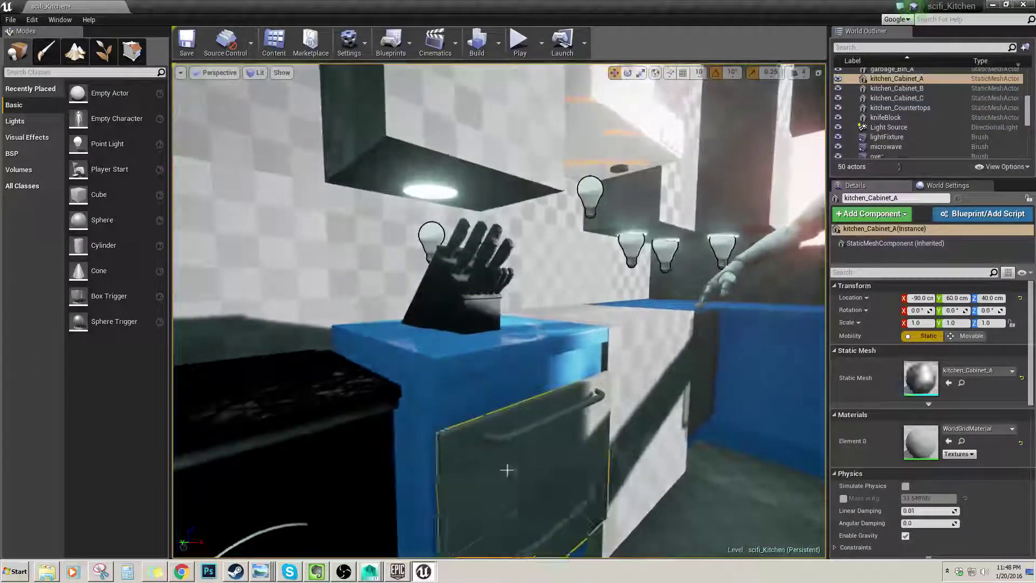
# Move the kitchen_Cabinet_B drawer front up beneath the countertop edge, aligning it to about Y 60.6, Z 90.2 cm.
pyautogui.press('f')
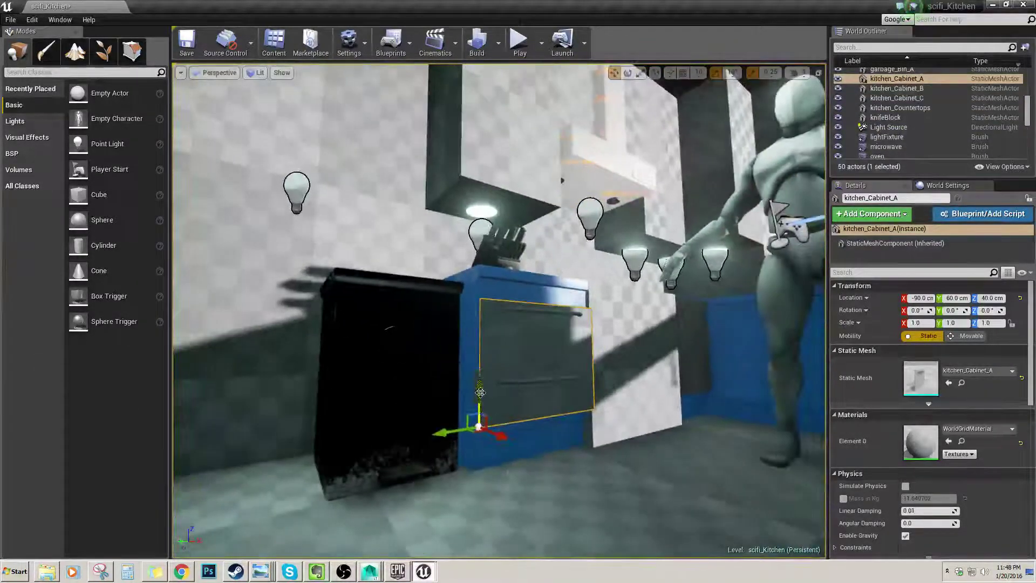
pyautogui.click(482, 379)
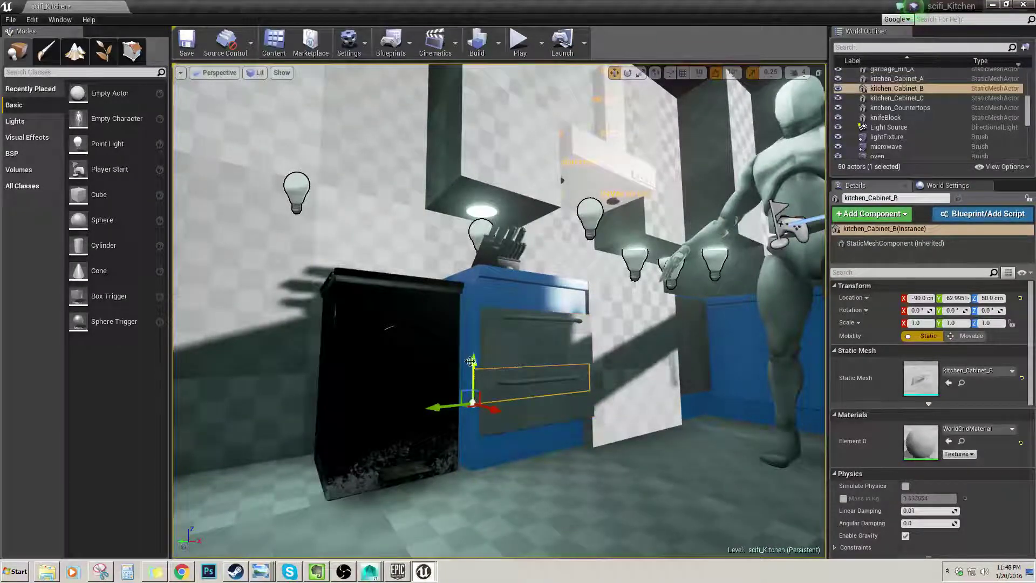
pyautogui.press('f')
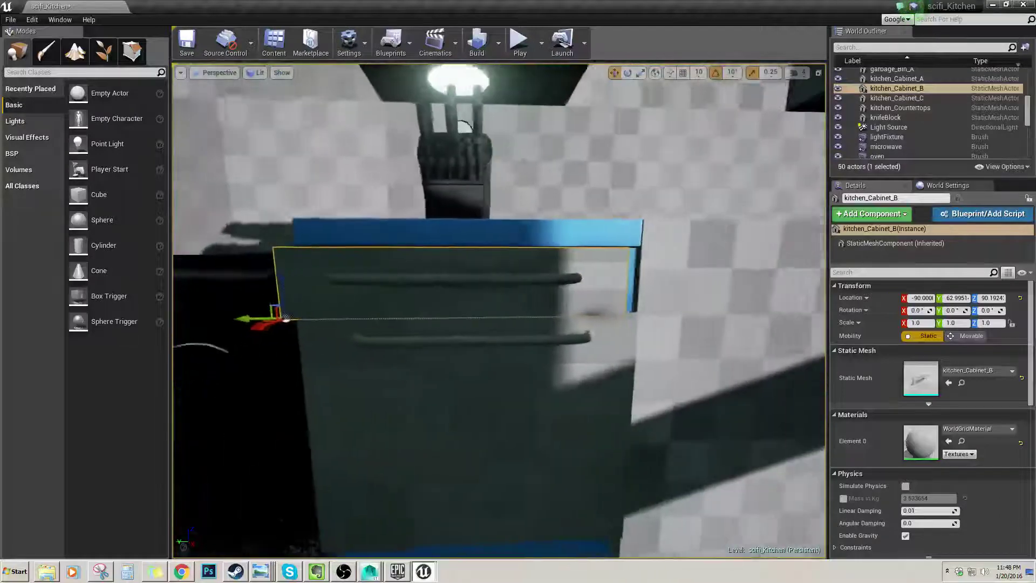
pyautogui.moveTo(233, 317); pyautogui.dragTo(245, 317)
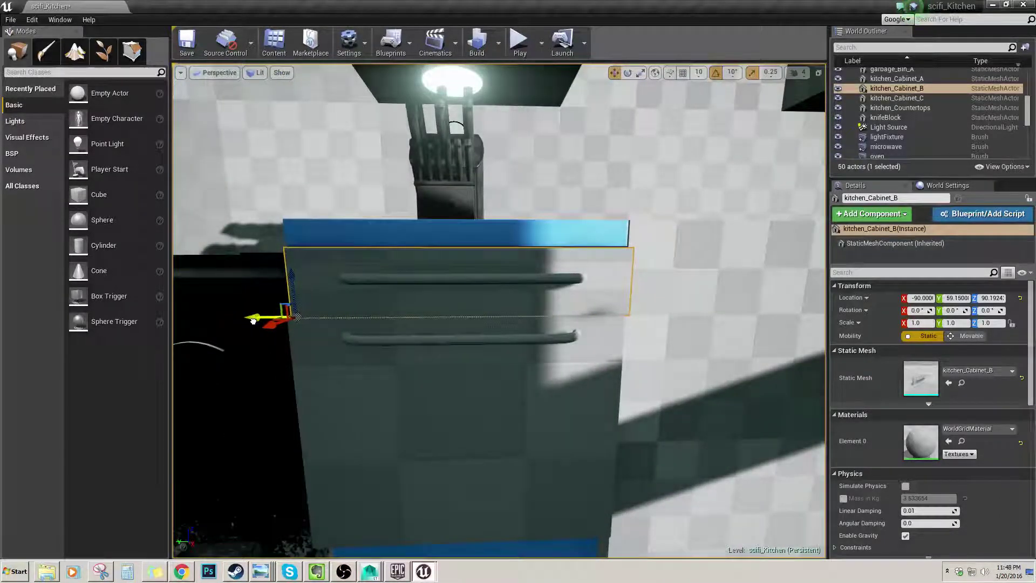
pyautogui.moveTo(254, 321); pyautogui.dragTo(246, 321)
pyautogui.moveTo(246, 321); pyautogui.dragTo(318, 324, button='right')
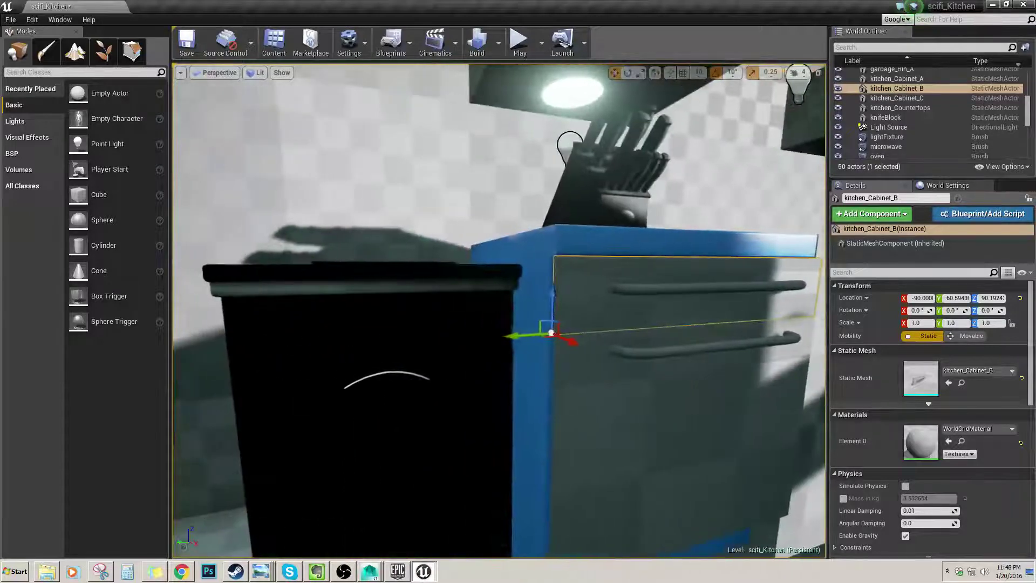
# Push the kitchen_Cabinet_B drawer front back against the blue cabinet to about X -93.7 cm.
pyautogui.keyDown('alt'); pyautogui.moveTo(489, 331); pyautogui.dragTo(599, 329); pyautogui.keyUp('alt')
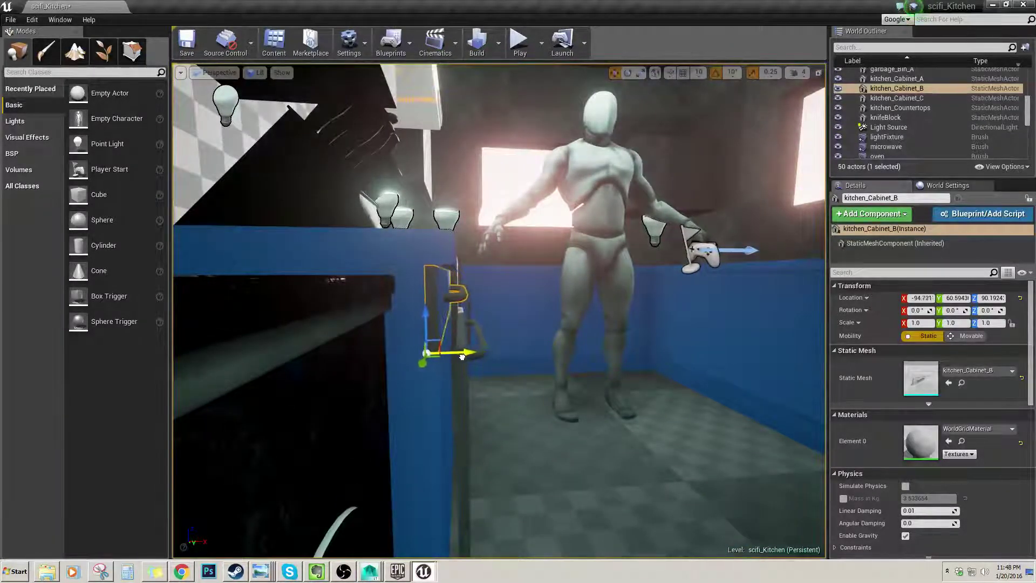
pyautogui.press('f')
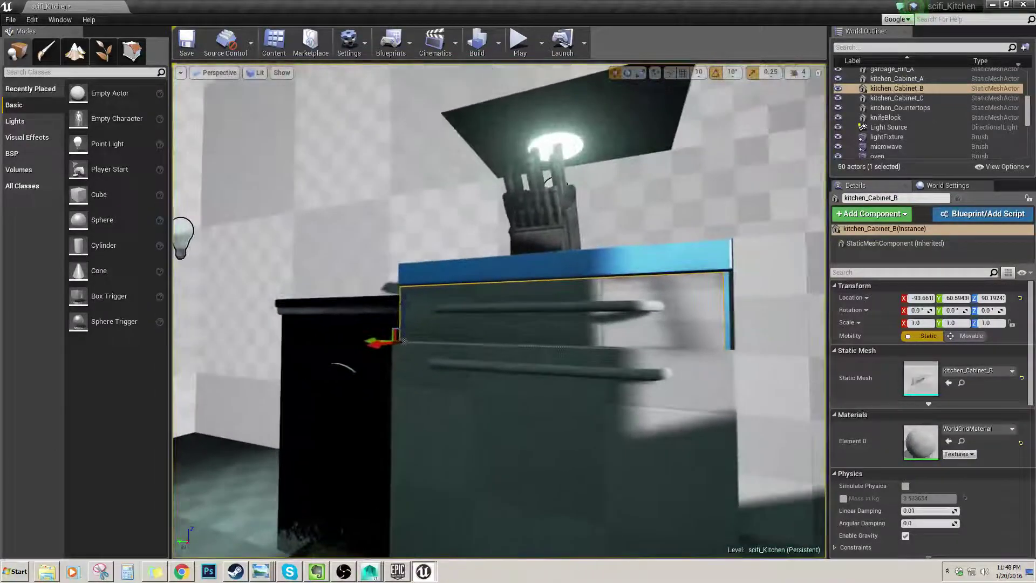
pyautogui.keyDown('alt'); pyautogui.moveTo(390, 341); pyautogui.dragTo(389, 307); pyautogui.keyUp('alt')
pyautogui.moveTo(388, 307); pyautogui.dragTo(475, 342, button='right')
# Move the kitchen_Cabinet_A door below the drawer front to about X -93.4, Z 36.4 cm.
pyautogui.click(435, 346)
pyautogui.moveTo(519, 487); pyautogui.dragTo(510, 488)
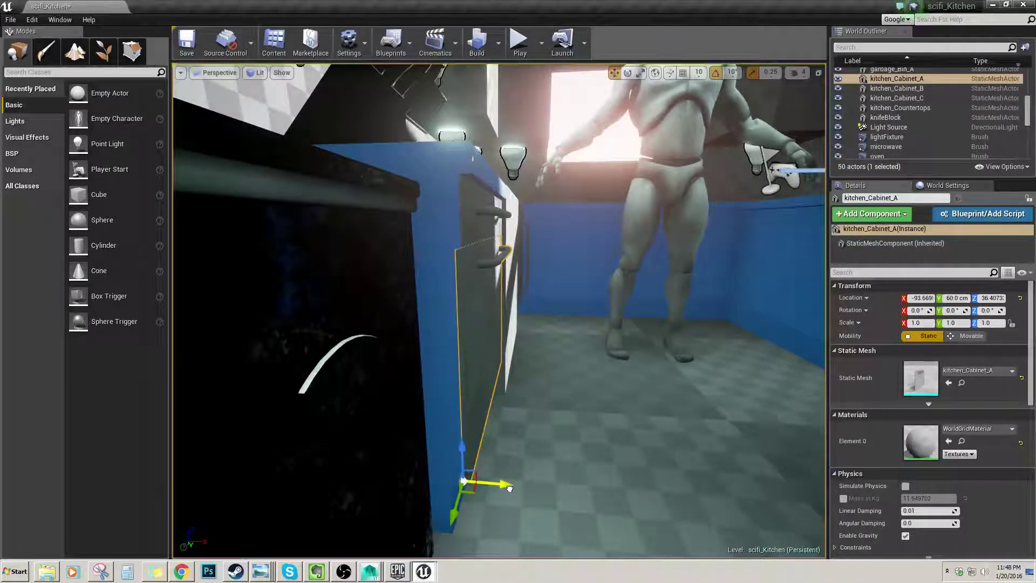
pyautogui.moveTo(510, 488); pyautogui.dragTo(407, 496, button='right')
pyautogui.moveTo(513, 414); pyautogui.dragTo(442, 414, button='right')
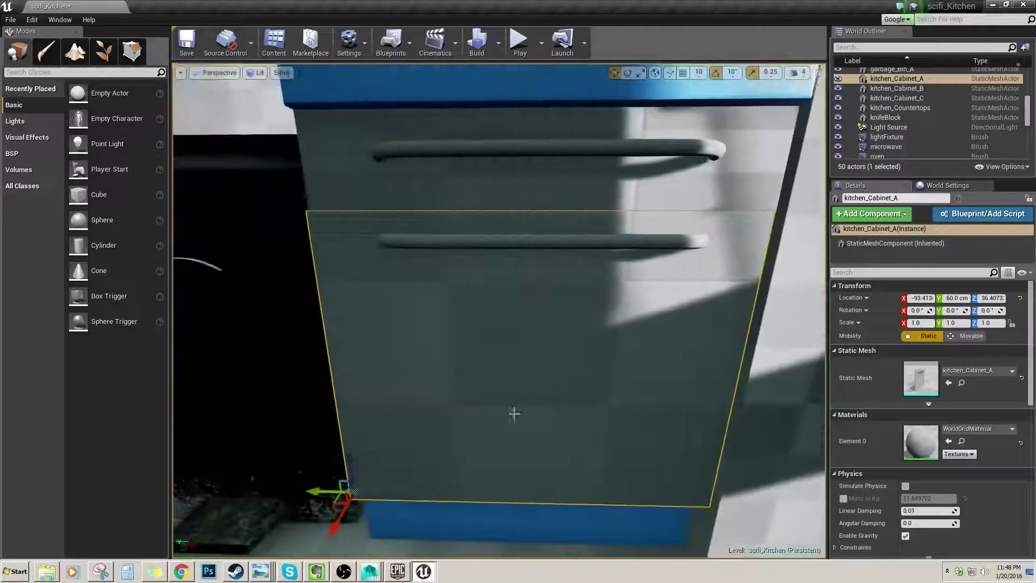
# Fine-tune the lower kitchen_Cabinet_A door so it lines up with the cabinet at about Y 59.8, Z 35.5 cm.
pyautogui.moveTo(316, 490); pyautogui.dragTo(316, 491)
pyautogui.moveTo(612, 408); pyautogui.dragTo(701, 394, button='right')
pyautogui.moveTo(542, 421); pyautogui.dragTo(475, 429, button='right')
pyautogui.moveTo(237, 429); pyautogui.dragTo(236, 434)
pyautogui.moveTo(237, 435); pyautogui.dragTo(208, 474, button='right')
pyautogui.click(437, 264)
pyautogui.click(443, 336)
# Fit the kitchen_Cabinet_C door onto the corner cabinet at about X -93.6, Y -100.6, Z 35.7 cm.
pyautogui.moveTo(443, 335); pyautogui.dragTo(535, 288, button='right')
pyautogui.click(541, 289)
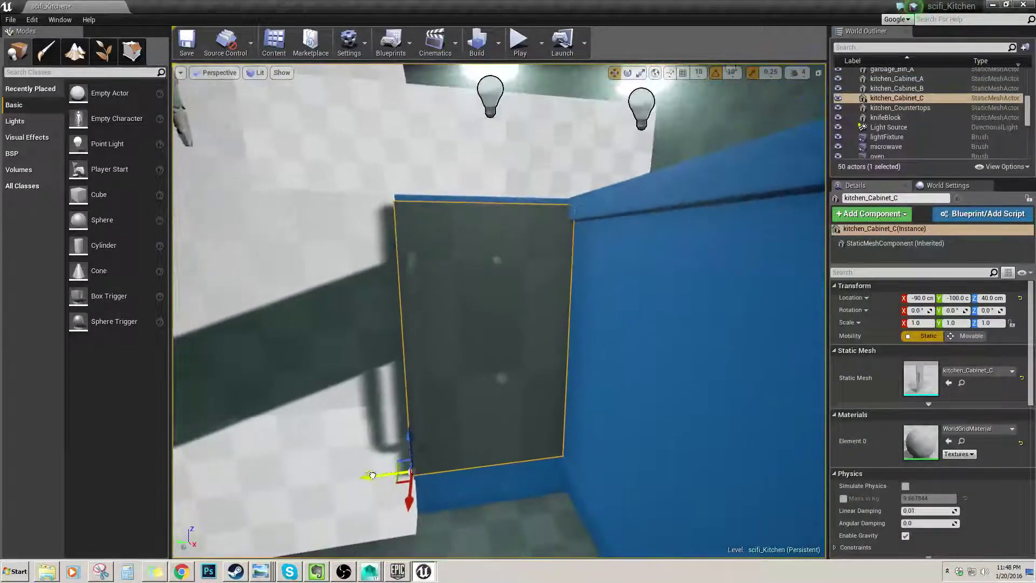
pyautogui.moveTo(377, 482); pyautogui.dragTo(375, 482)
pyautogui.moveTo(375, 482); pyautogui.dragTo(521, 504, button='right')
pyautogui.moveTo(518, 522); pyautogui.dragTo(533, 529)
pyautogui.moveTo(533, 529); pyautogui.dragTo(464, 440, button='right')
pyautogui.moveTo(523, 413)
pyautogui.mouseDown(button='right')
pyautogui.moveTo(499, 414)
pyautogui.moveTo(523, 413)
pyautogui.mouseUp(button='right')
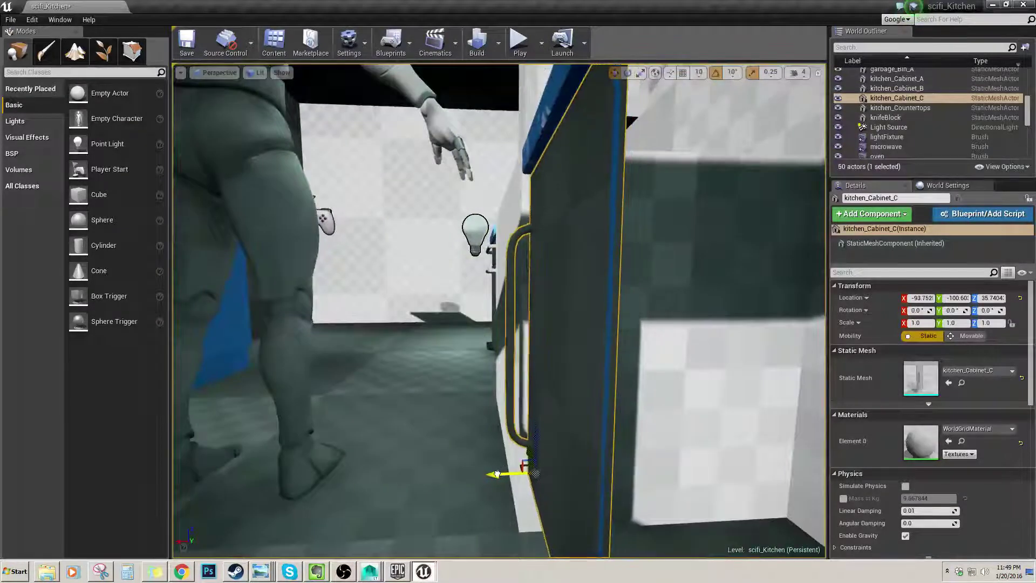
pyautogui.keyDown('alt'); pyautogui.moveTo(470, 429); pyautogui.dragTo(456, 431); pyautogui.keyUp('alt')
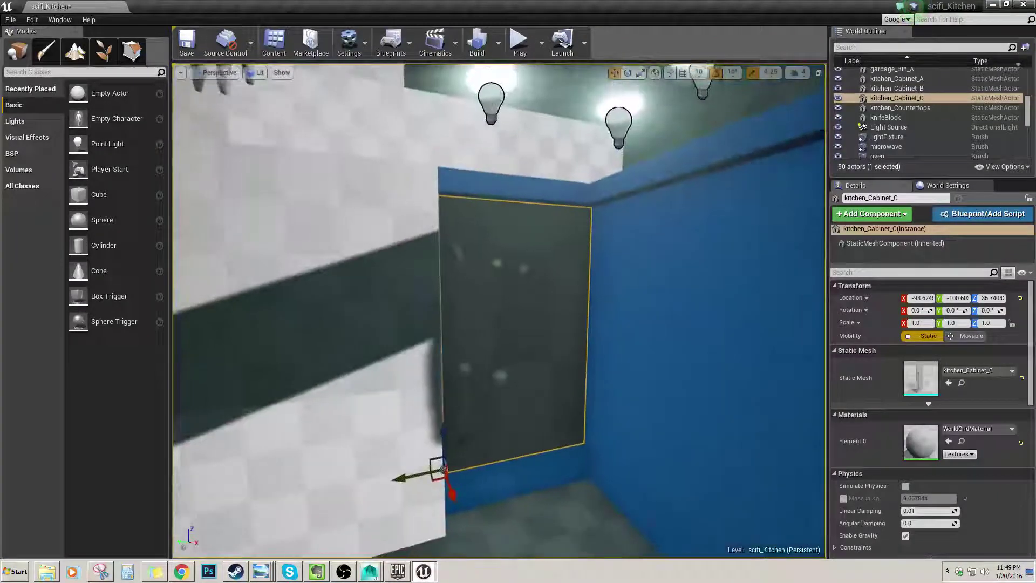
pyautogui.moveTo(456, 431); pyautogui.dragTo(387, 409, button='right')
# Examine the fit of the kitchen_Cabinet_A door and kitchen_Cabinet_B drawer front, selecting each in turn from several angles.
pyautogui.click(402, 328)
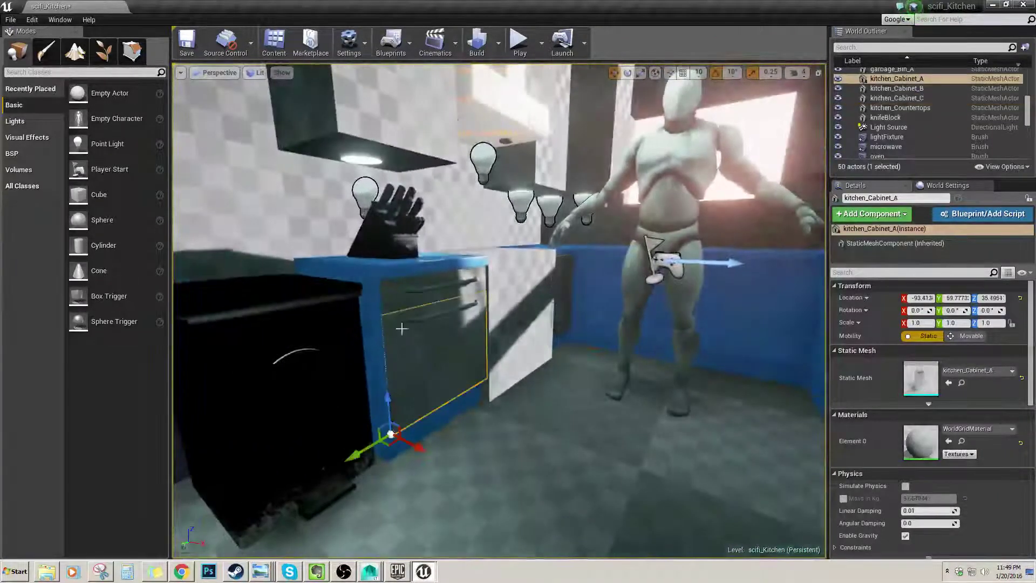
pyautogui.click(418, 296)
pyautogui.moveTo(418, 295); pyautogui.dragTo(405, 278, button='right')
pyautogui.moveTo(548, 363); pyautogui.dragTo(569, 360, button='right')
pyautogui.click(488, 365)
pyautogui.moveTo(487, 365); pyautogui.dragTo(467, 372, button='right')
pyautogui.keyDown('alt'); pyautogui.moveTo(487, 366); pyautogui.dragTo(474, 363); pyautogui.keyUp('alt')
pyautogui.click(469, 362)
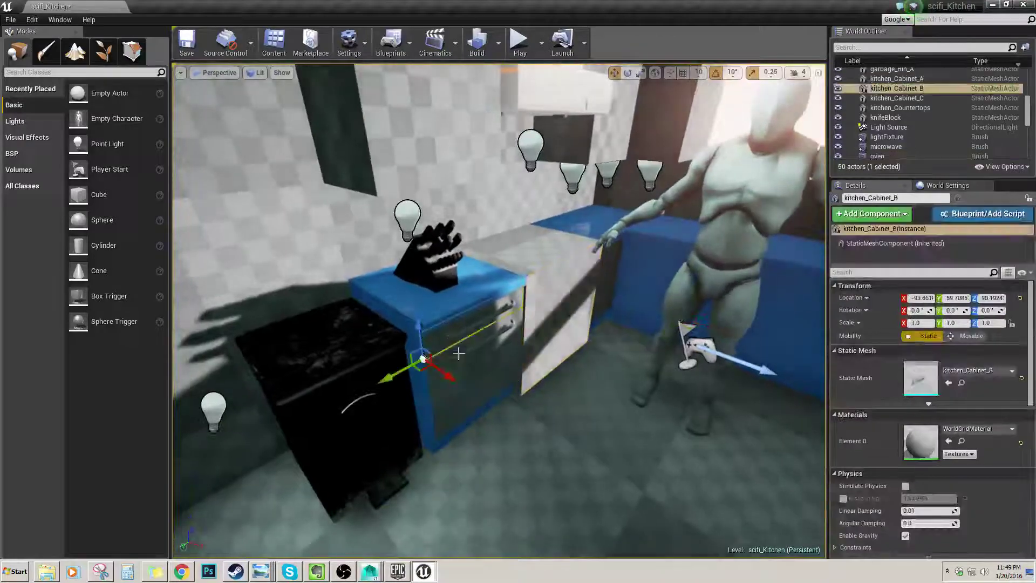
pyautogui.moveTo(528, 347); pyautogui.dragTo(594, 324, button='right')
pyautogui.moveTo(504, 548); pyautogui.dragTo(534, 362)
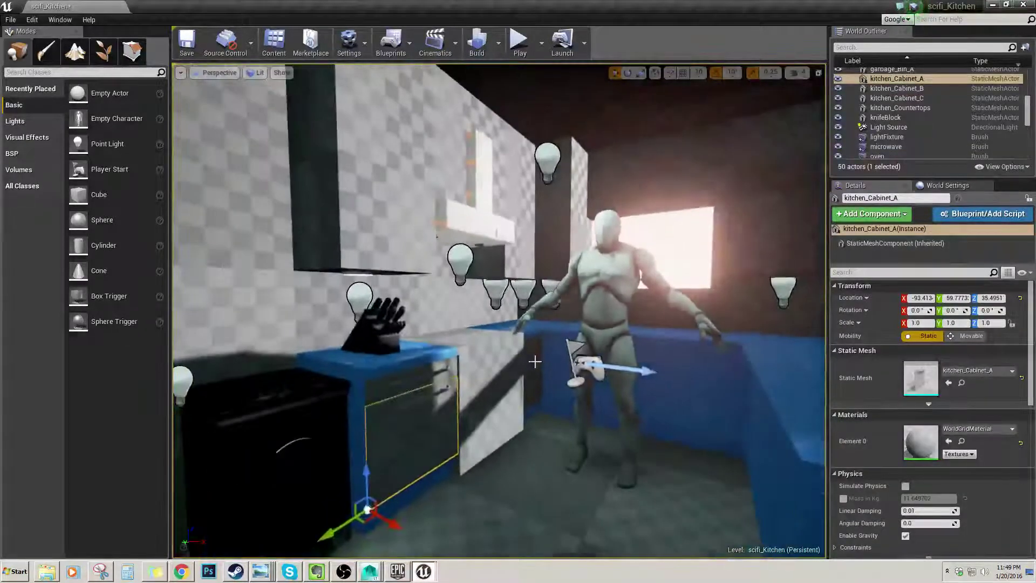
# Assign the cup_Bowl_MAT material to Element 0 of the range hood placed in the level.
pyautogui.moveTo(446, 315); pyautogui.dragTo(446, 294, button='right')
pyautogui.click(488, 263)
pyautogui.moveTo(488, 262)
pyautogui.mouseDown(button='right')
pyautogui.moveTo(505, 256)
pyautogui.moveTo(504, 234)
pyautogui.moveTo(481, 248)
pyautogui.mouseUp(button='right')
pyautogui.moveTo(459, 302); pyautogui.dragTo(500, 260)
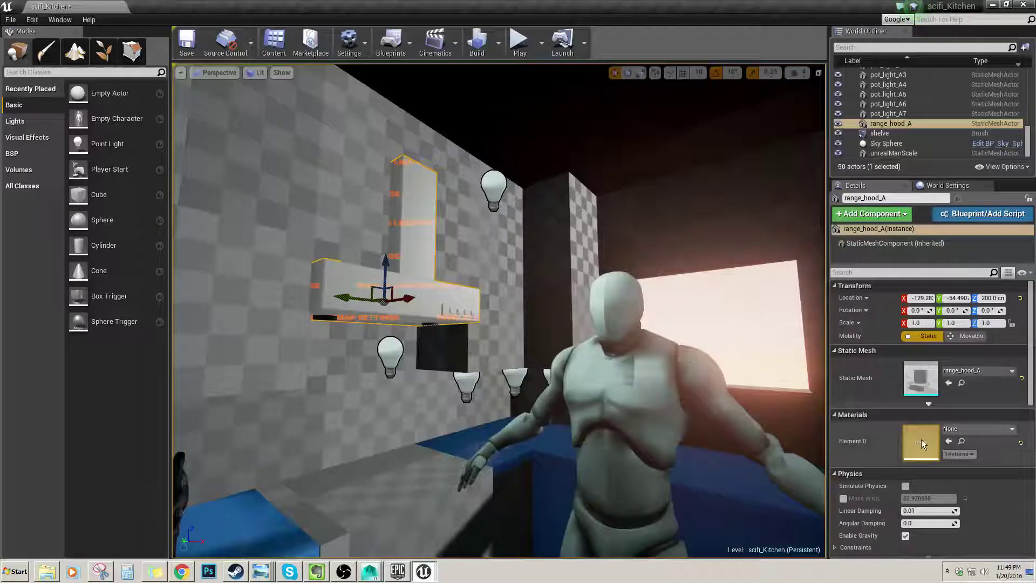
pyautogui.click(273, 48)
pyautogui.click(81, 266)
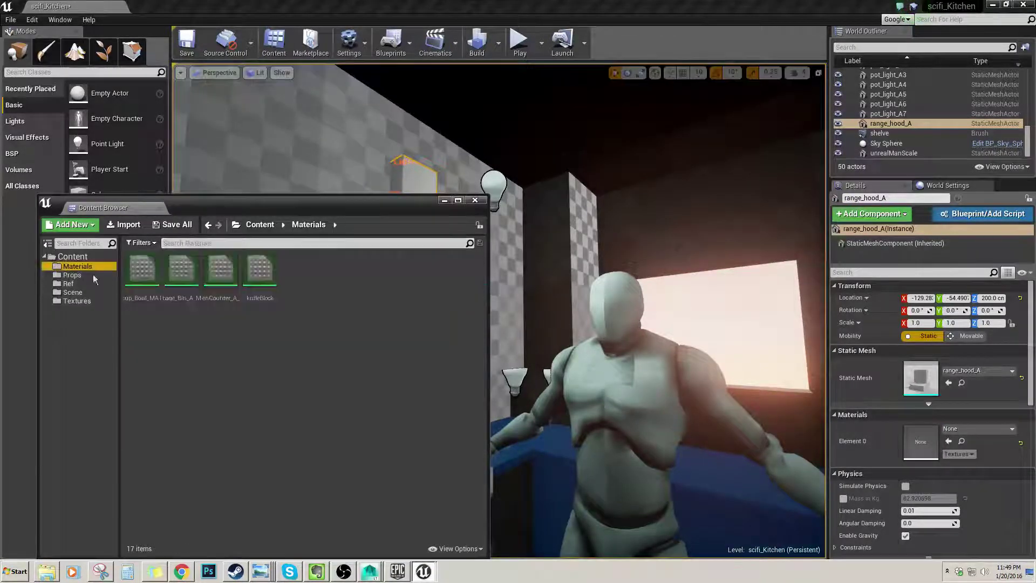
pyautogui.moveTo(142, 268); pyautogui.dragTo(920, 442)
pyautogui.press('f')
pyautogui.moveTo(615, 278)
pyautogui.mouseDown(button='right')
pyautogui.moveTo(696, 280)
pyautogui.moveTo(615, 277)
pyautogui.moveTo(610, 259)
pyautogui.moveTo(621, 270)
pyautogui.mouseUp(button='right')
pyautogui.doubleClick(576, 227)
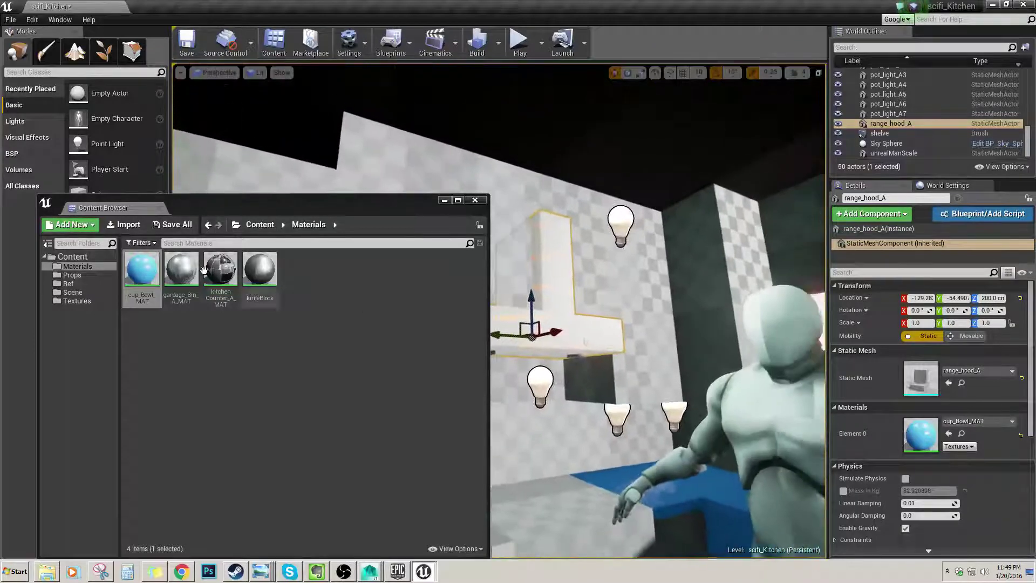
# Assign cup_Bowl_MAT to Element 0 of the range_hood_A mesh asset and close its editor.
pyautogui.click(81, 275)
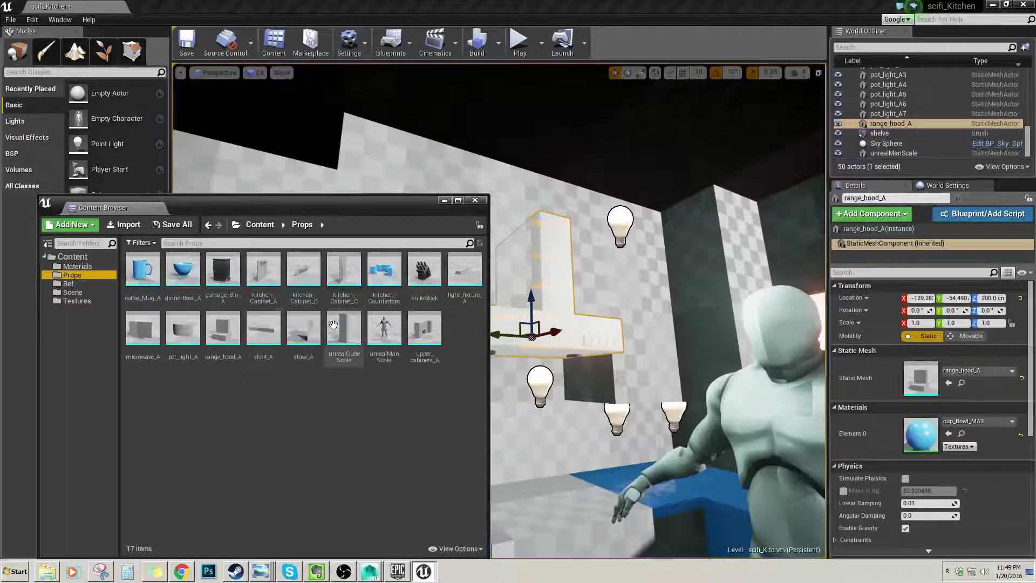
pyautogui.doubleClick(223, 329)
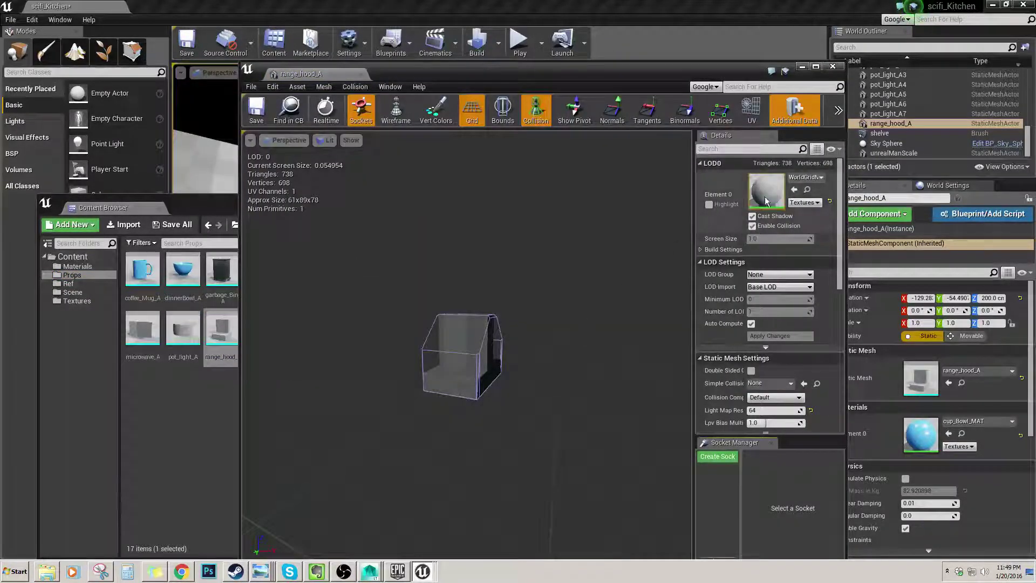
pyautogui.click(79, 275)
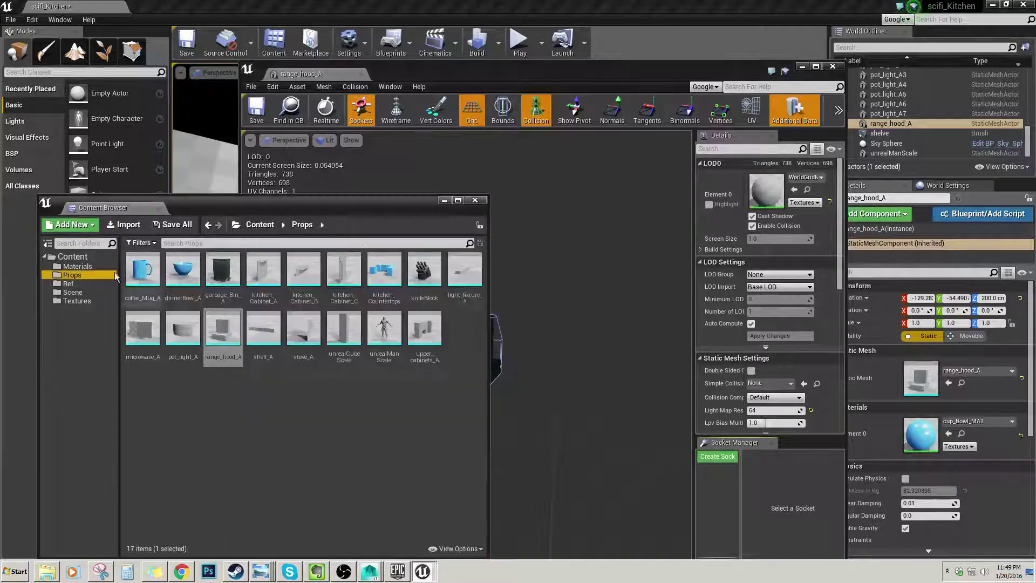
pyautogui.click(77, 266)
pyautogui.moveTo(147, 269); pyautogui.dragTo(764, 196)
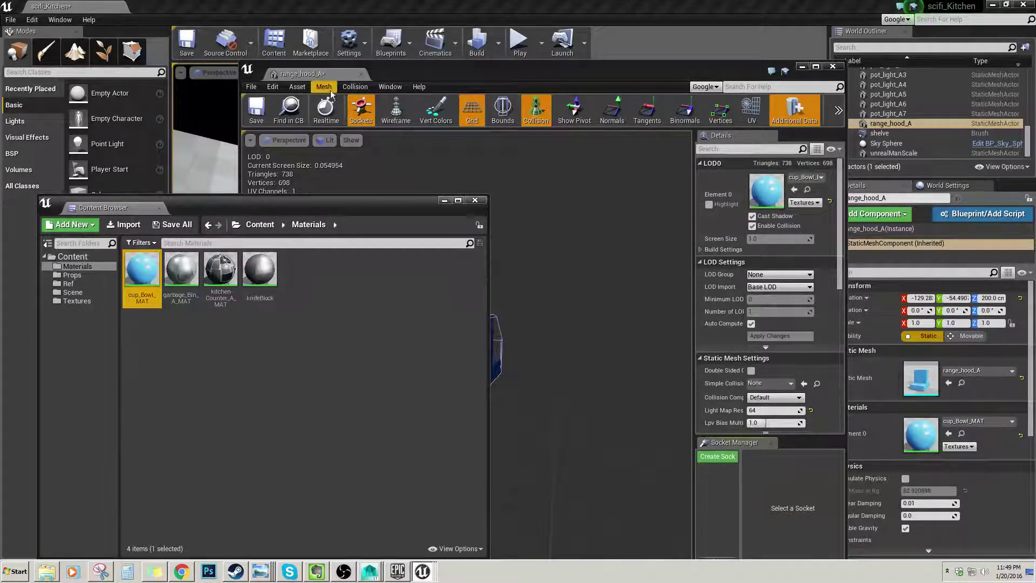
pyautogui.click(284, 107)
pyautogui.click(833, 66)
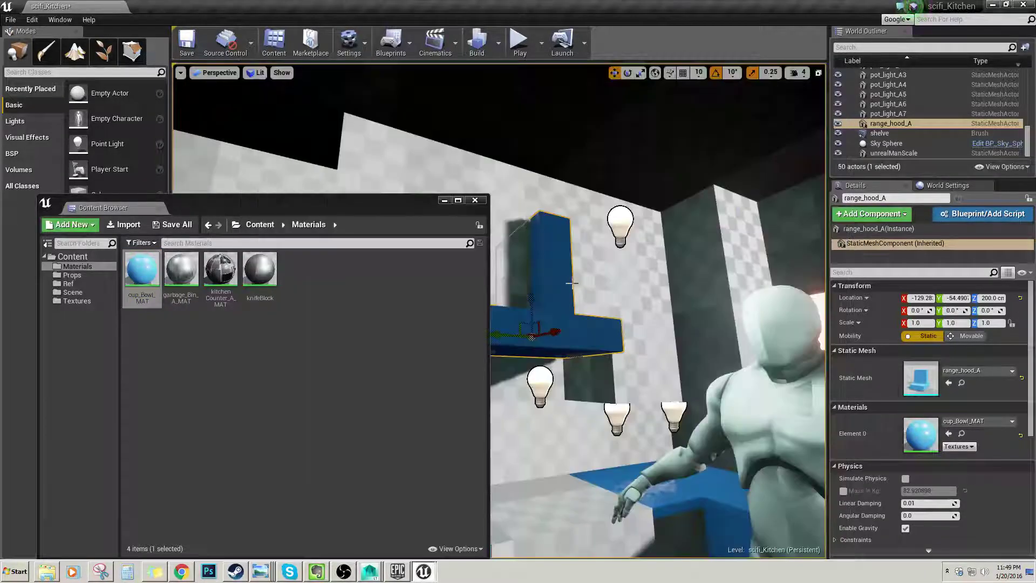
# Place the light_fixture_A prop at the kitchen ceiling at about X 109.5, Y -68.8, Z 290 cm.
pyautogui.press('w')
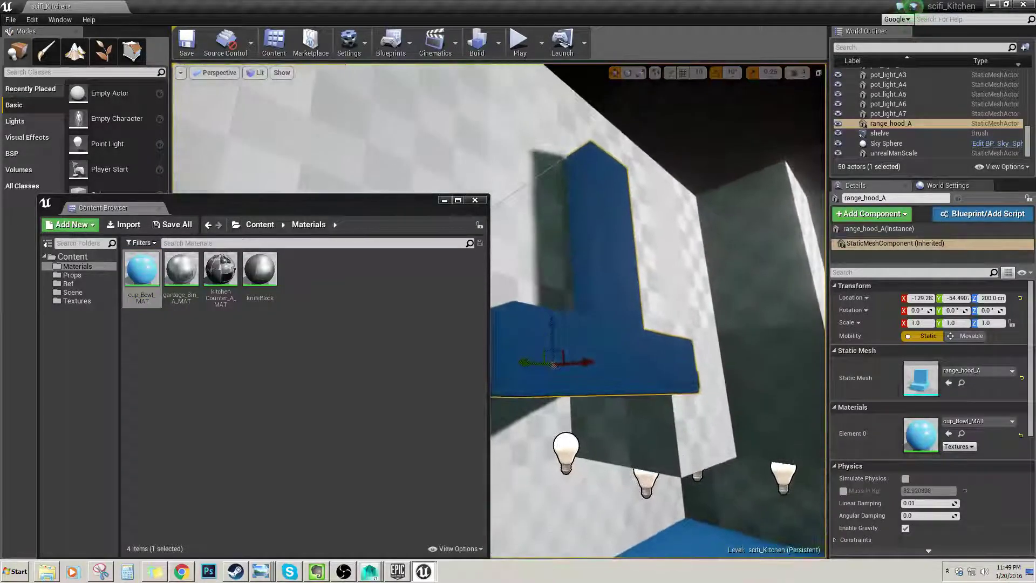
pyautogui.press('s')
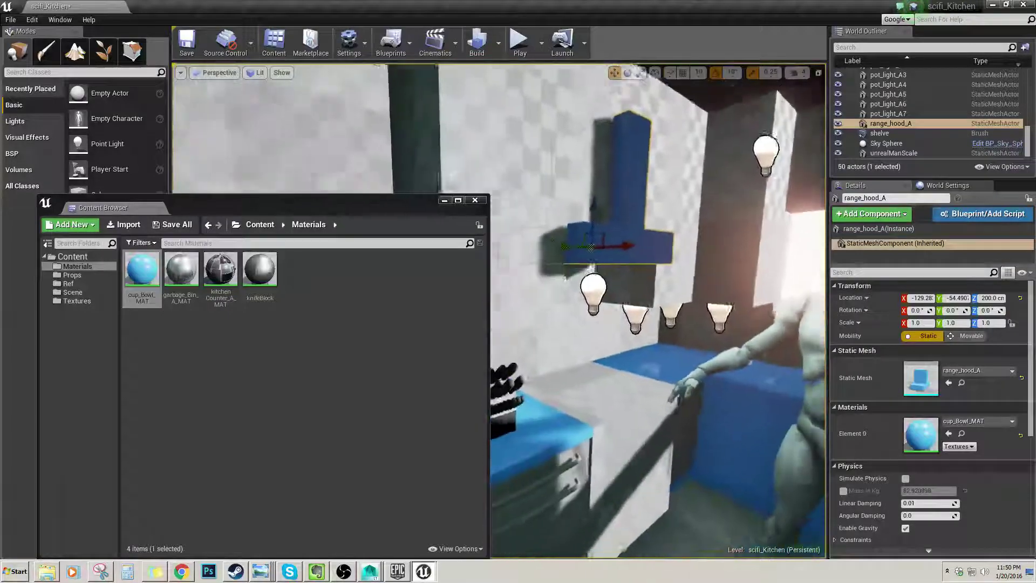
pyautogui.press('w')
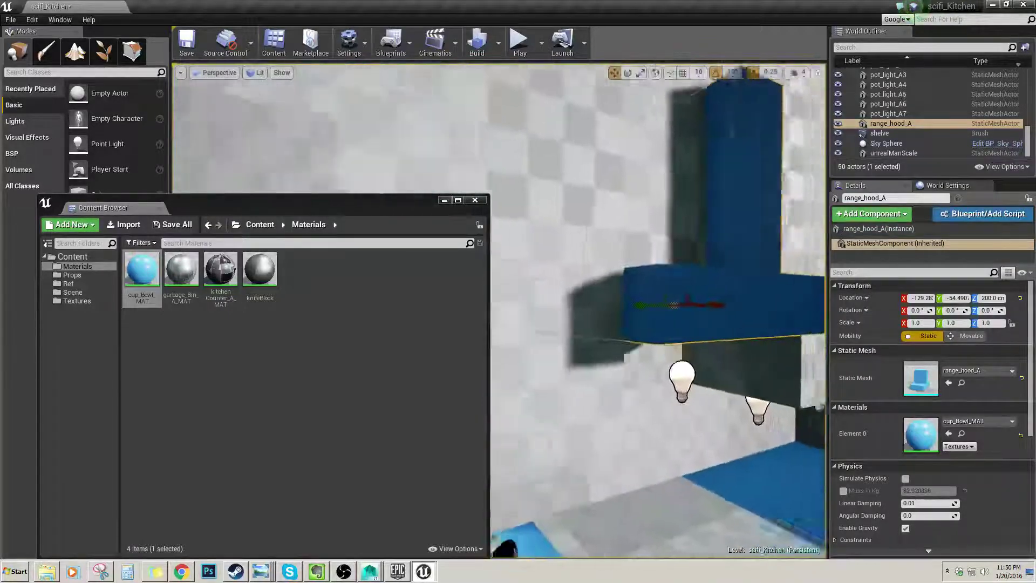
pyautogui.press('s')
pyautogui.press('s')
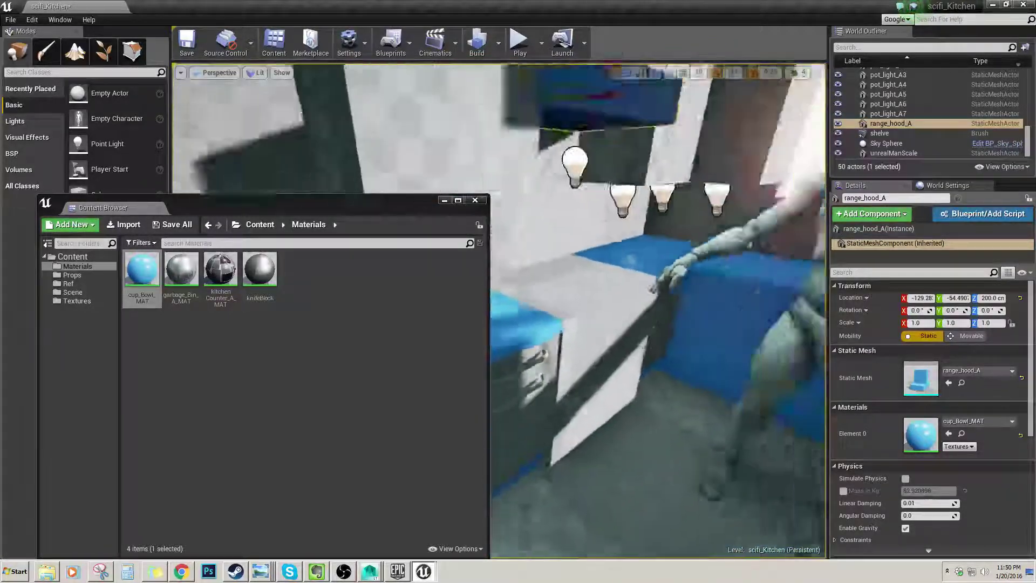
pyautogui.click(72, 281)
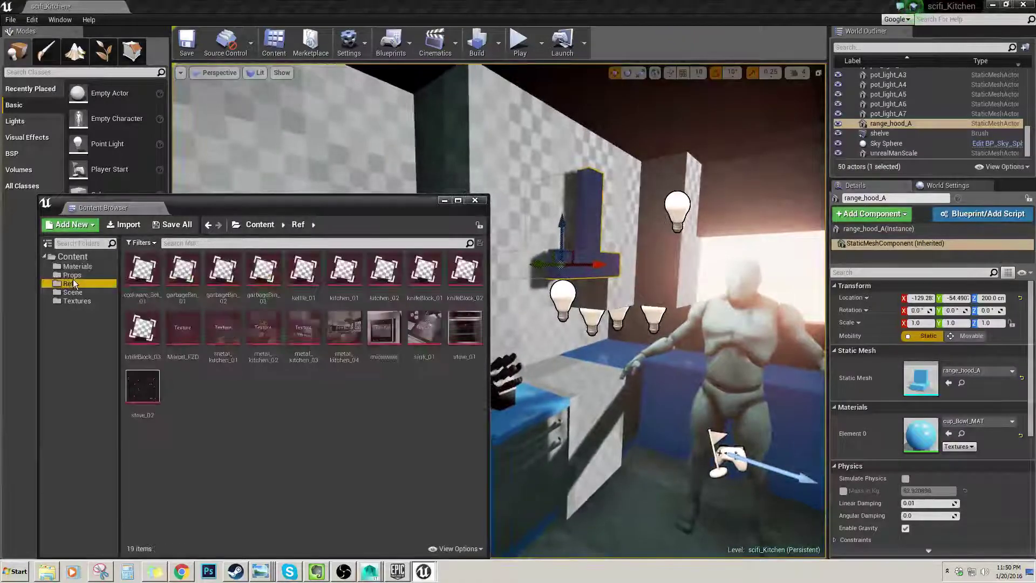
pyautogui.click(71, 275)
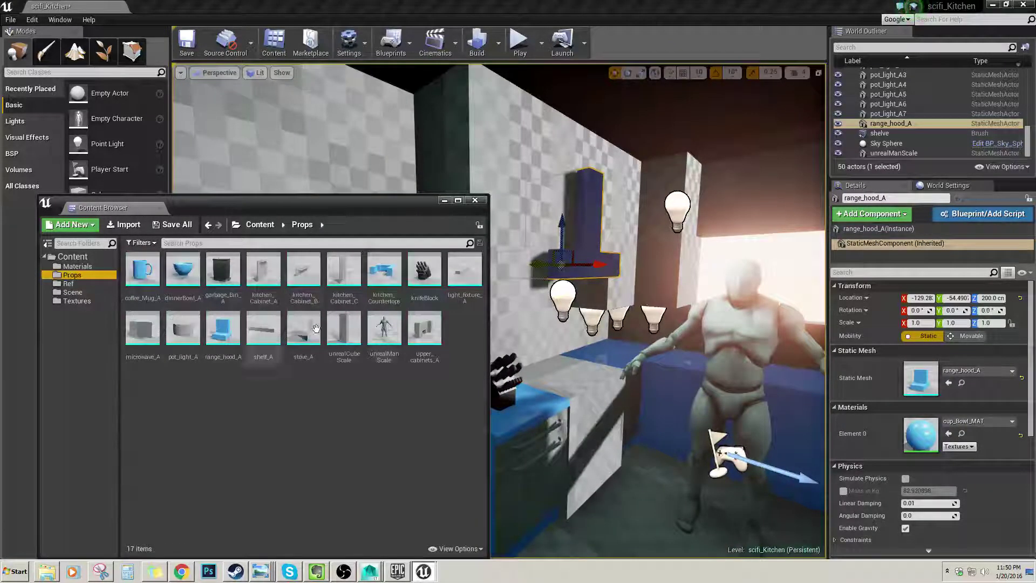
pyautogui.moveTo(548, 345)
pyautogui.mouseDown(button='right')
pyautogui.moveTo(464, 372)
pyautogui.moveTo(562, 337)
pyautogui.mouseUp(button='right')
pyautogui.press('w')
pyautogui.moveTo(488, 292)
pyautogui.mouseDown(button='right')
pyautogui.moveTo(496, 264)
pyautogui.moveTo(487, 281)
pyautogui.mouseUp(button='right')
pyautogui.moveTo(482, 281); pyautogui.dragTo(586, 232)
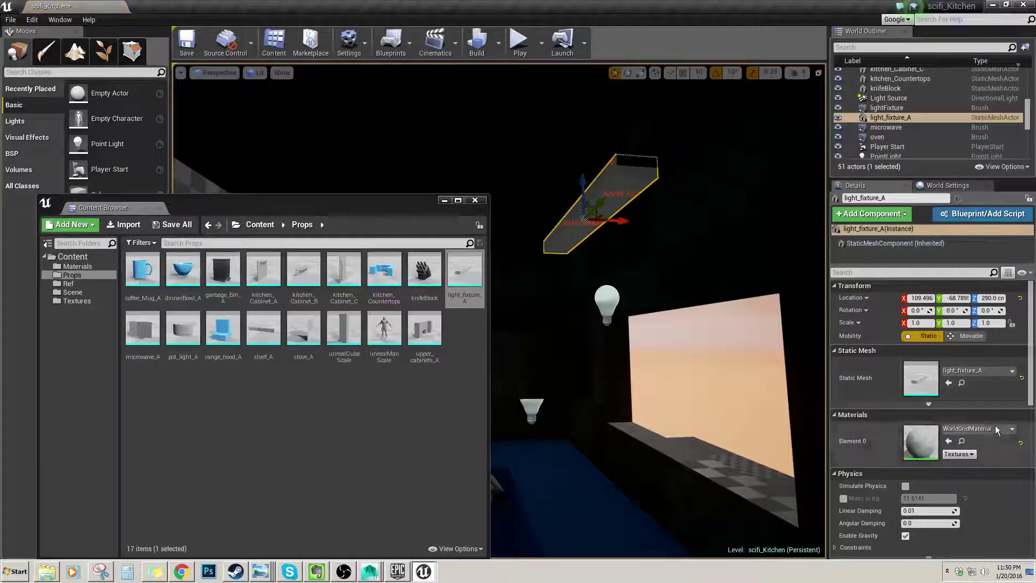
# Assign cup_Bowl_MAT to Element 0 of the light_fixture_A mesh asset and return to the level.
pyautogui.doubleClick(473, 262)
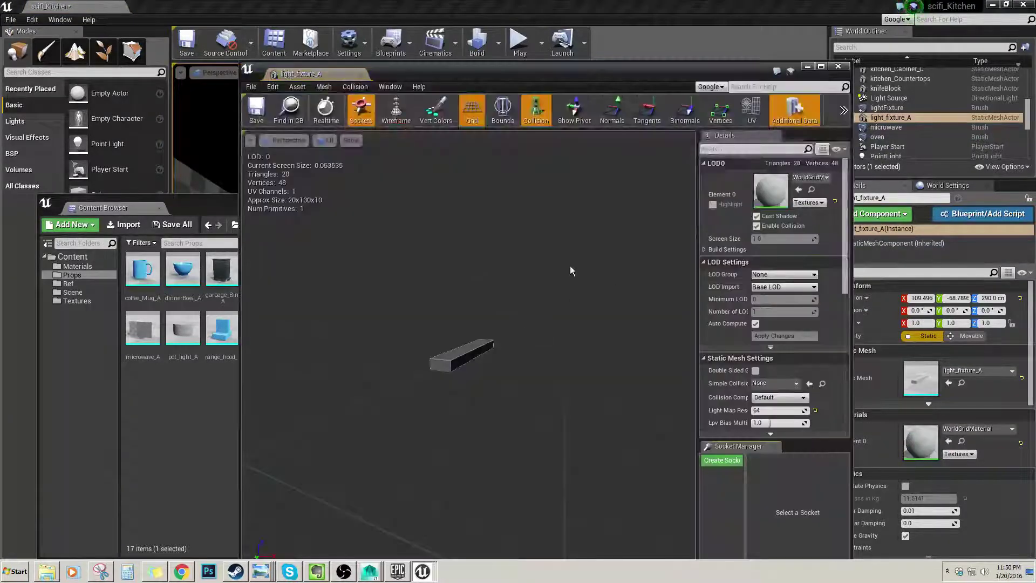
pyautogui.click(210, 205)
pyautogui.click(100, 267)
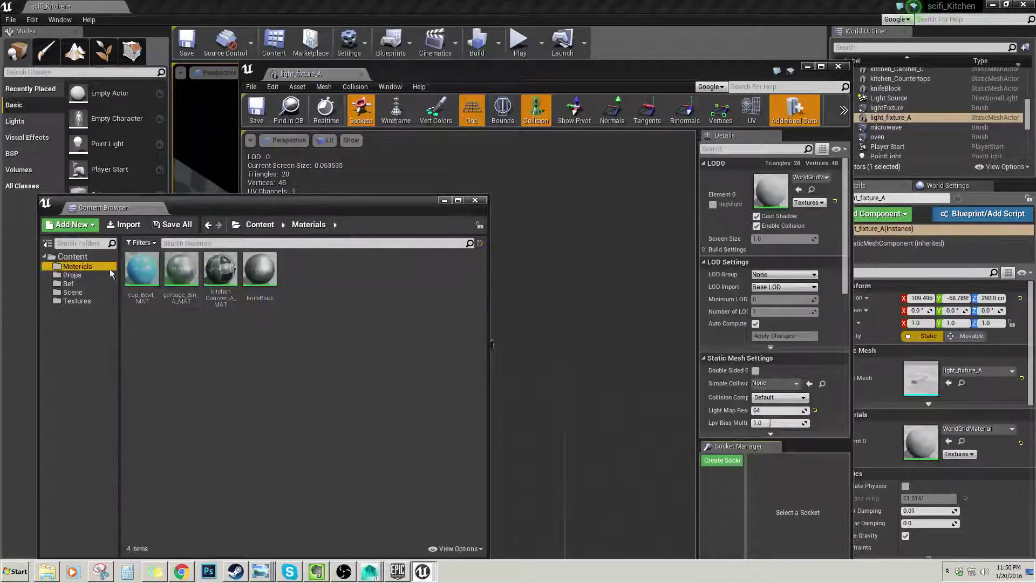
pyautogui.moveTo(142, 269); pyautogui.dragTo(774, 203)
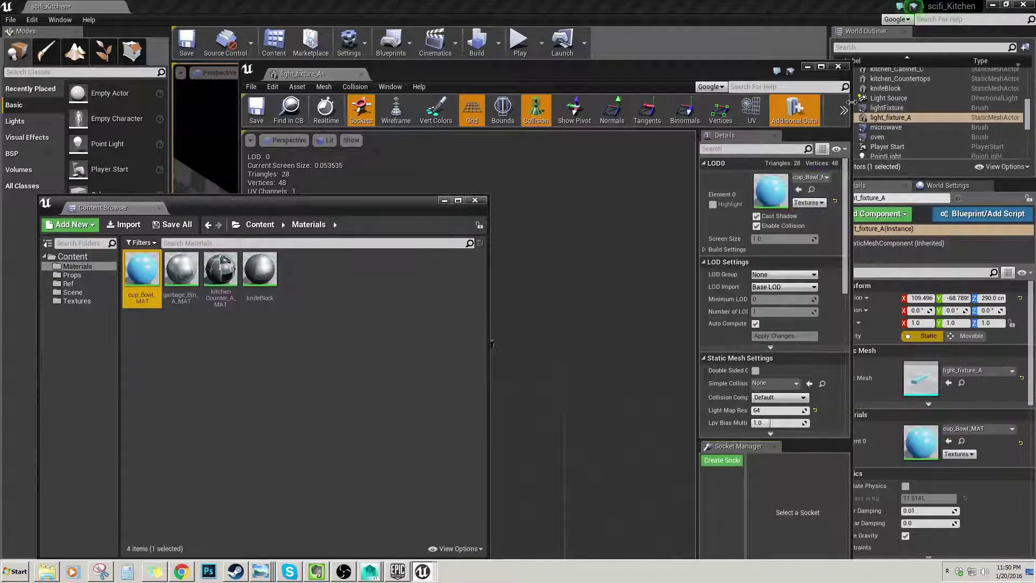
pyautogui.click(808, 67)
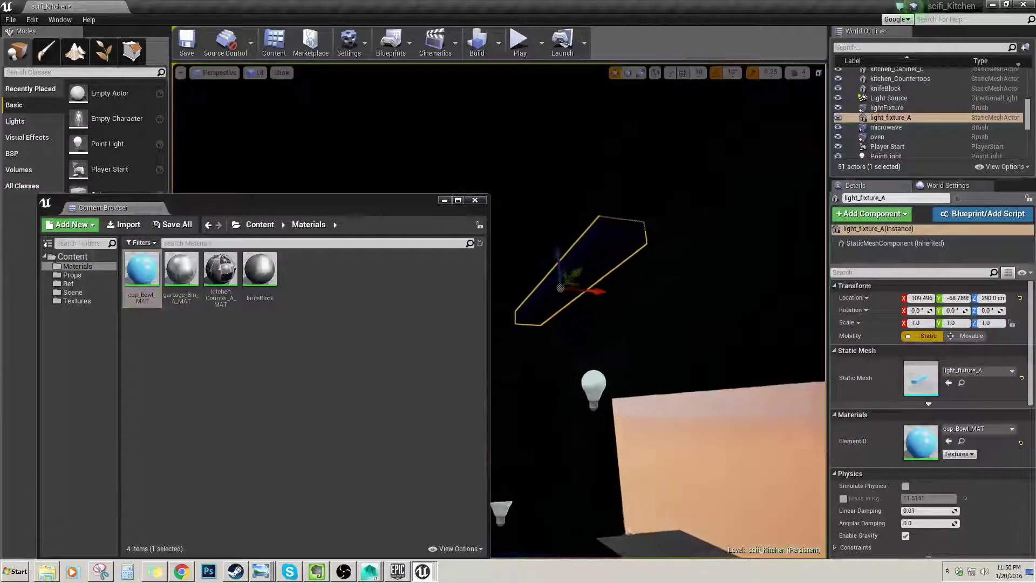
pyautogui.moveTo(534, 160); pyautogui.dragTo(534, 159, button='right')
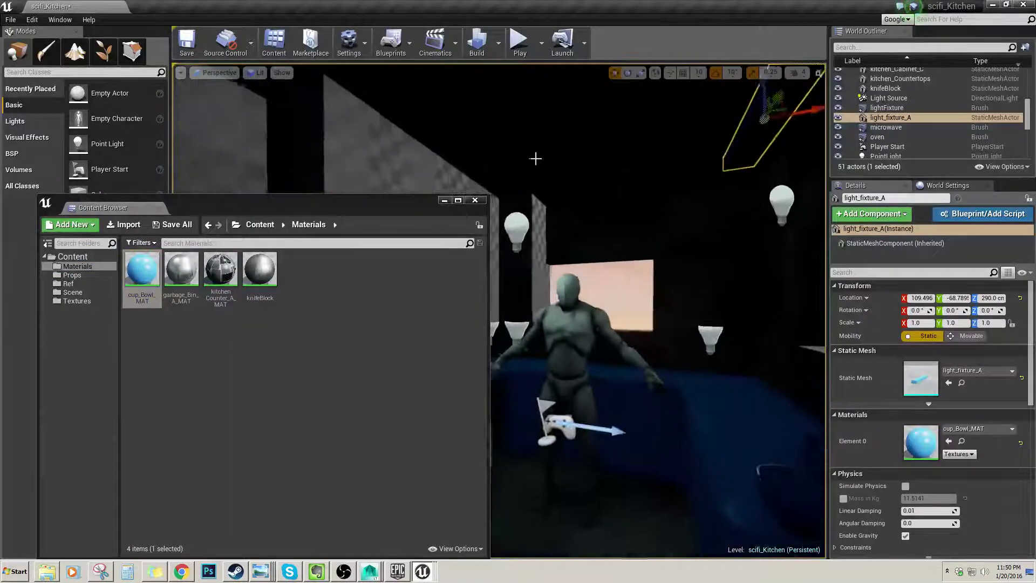
# Minimize the Content Browser and examine the light fixture's placement at the kitchen ceiling.
pyautogui.click(445, 200)
pyautogui.moveTo(575, 240); pyautogui.dragTo(575, 240, button='right')
pyautogui.moveTo(389, 204); pyautogui.dragTo(359, 106, button='right')
pyautogui.click(257, 73)
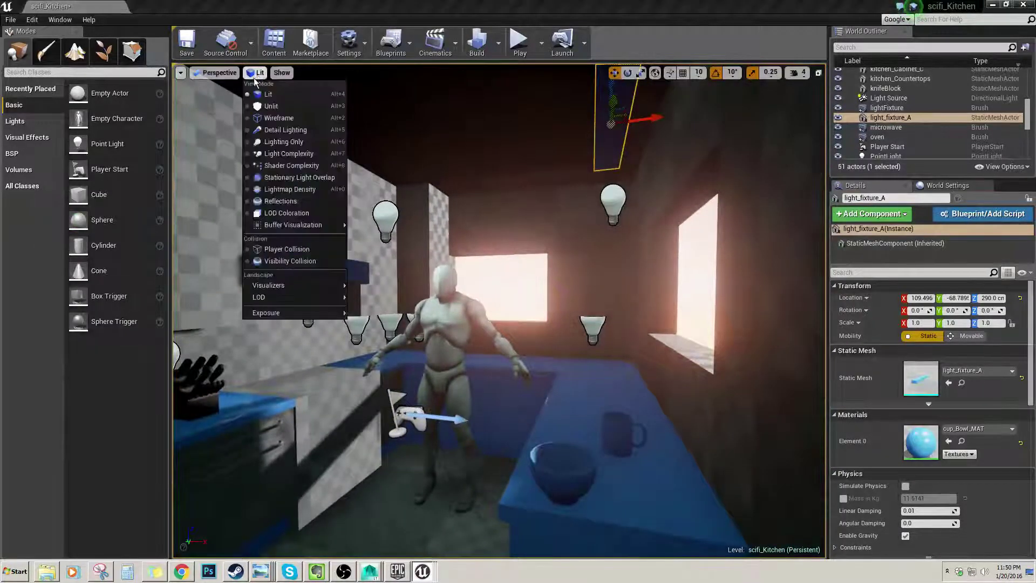
pyautogui.click(755, 254)
pyautogui.moveTo(755, 254); pyautogui.dragTo(755, 253, button='right')
pyautogui.click(605, 311)
pyautogui.moveTo(605, 311); pyautogui.dragTo(610, 237, button='right')
pyautogui.click(652, 252)
pyautogui.click(610, 285)
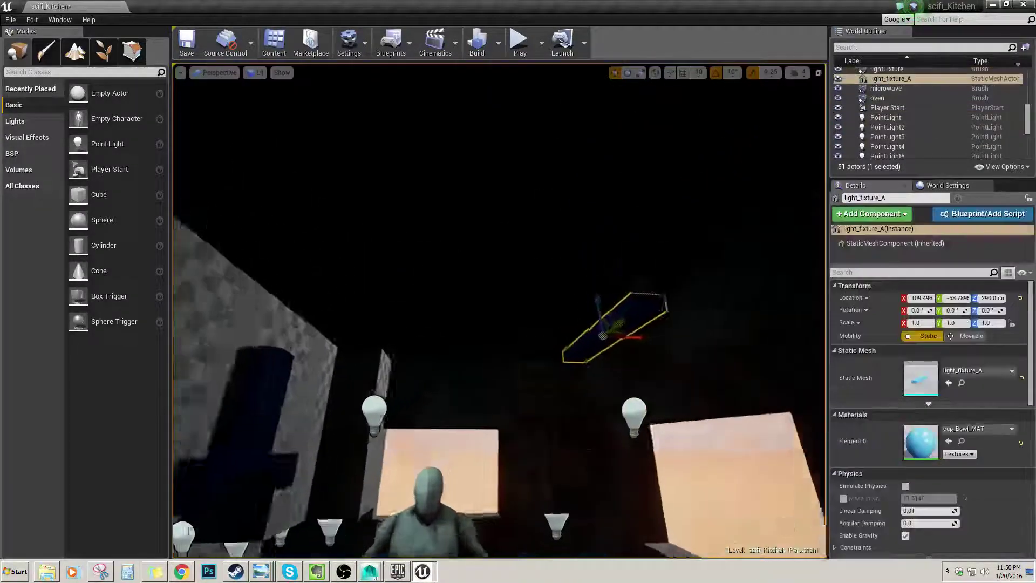
pyautogui.moveTo(808, 160); pyautogui.dragTo(807, 160, button='right')
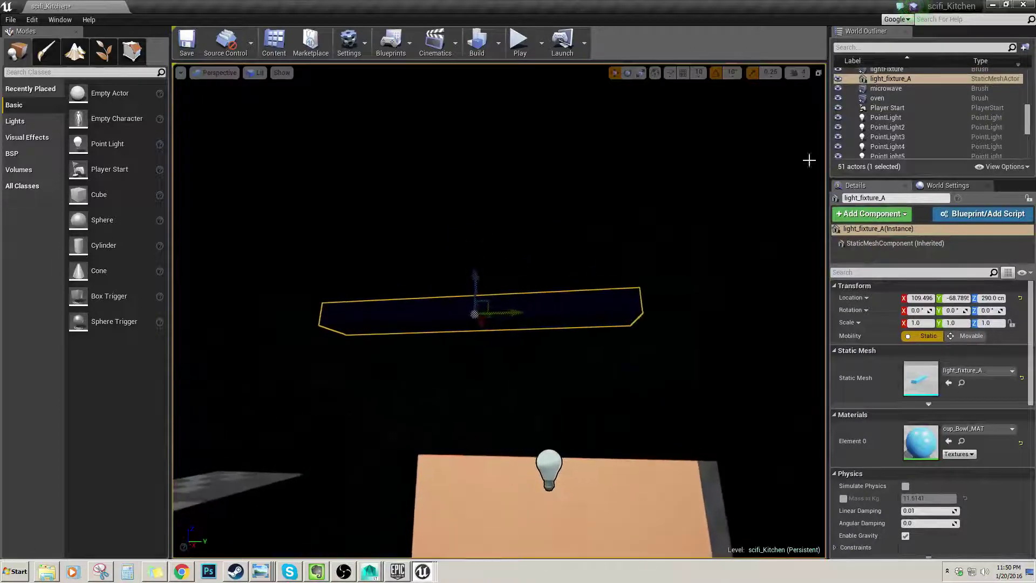
# Turn off grid snapping and align light_fixture_A with its ceiling placeholder at about X 110.0, Y -45.0, Z 295.7 cm.
pyautogui.click(683, 80)
pyautogui.moveTo(674, 162); pyautogui.dragTo(674, 162, button='right')
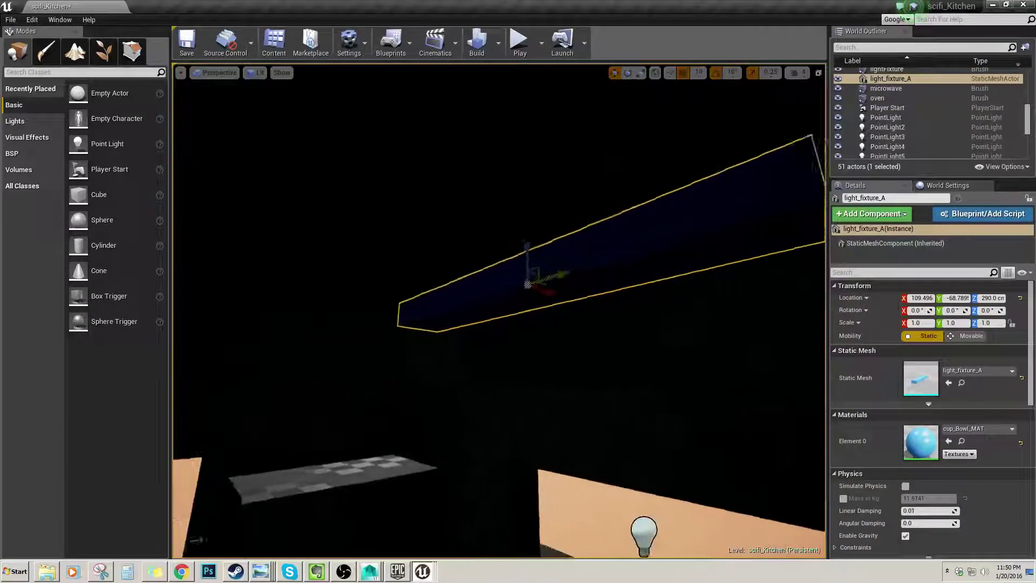
pyautogui.moveTo(597, 289); pyautogui.dragTo(597, 289, button='right')
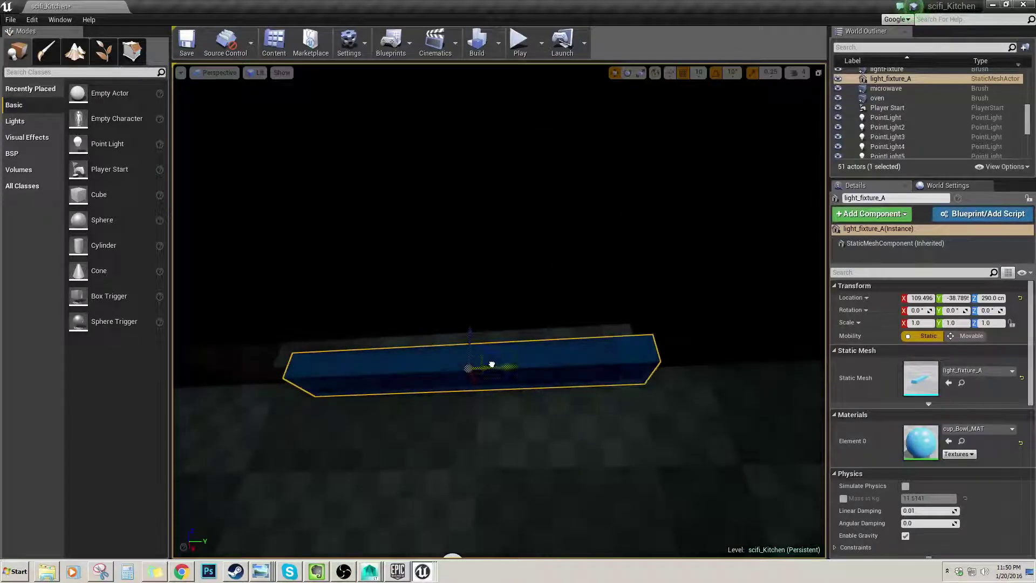
pyautogui.moveTo(492, 365); pyautogui.dragTo(483, 350, button='right')
pyautogui.click(683, 73)
pyautogui.moveTo(754, 419); pyautogui.dragTo(754, 419, button='right')
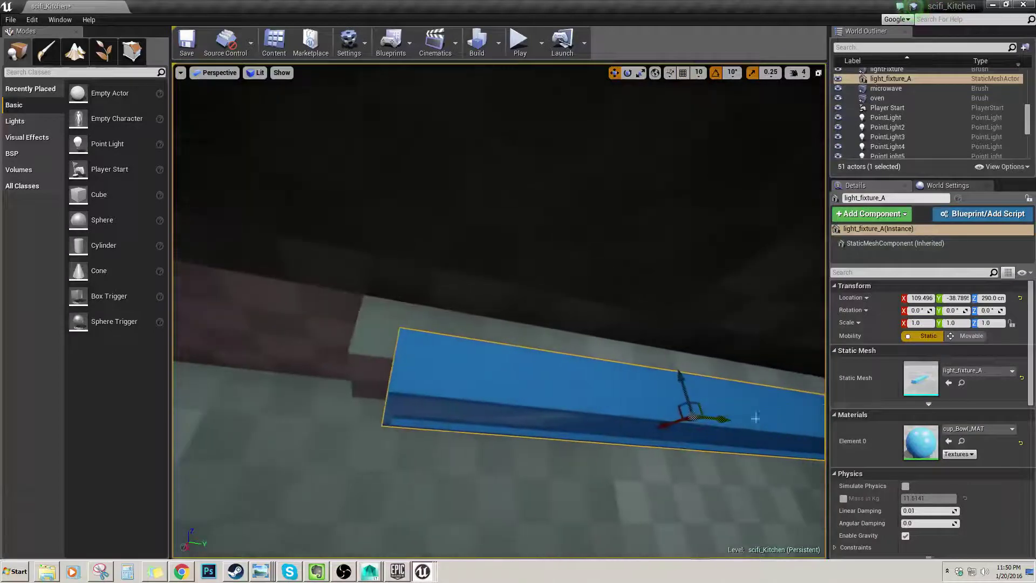
pyautogui.moveTo(724, 420); pyautogui.dragTo(726, 421)
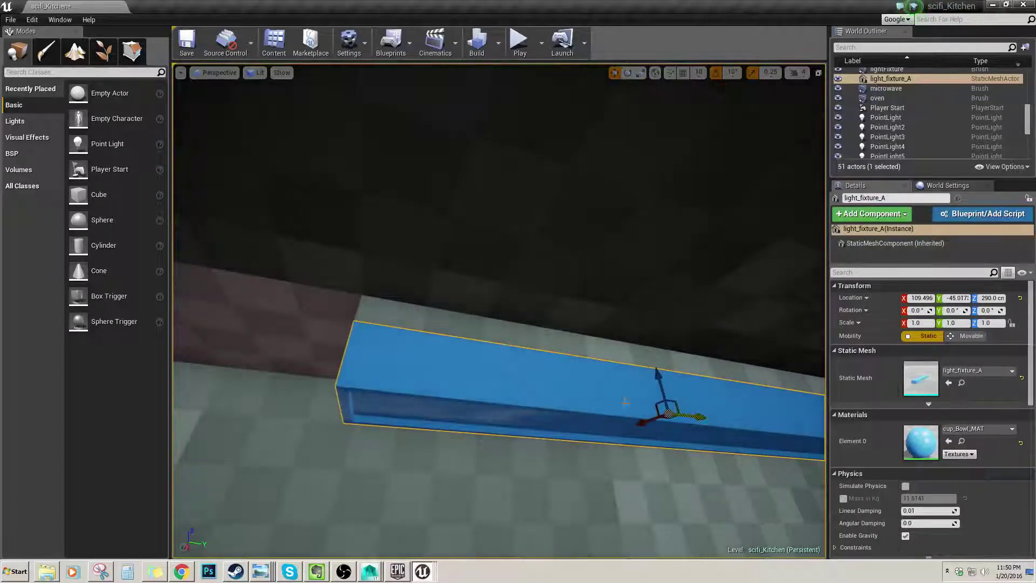
pyautogui.moveTo(626, 401); pyautogui.dragTo(548, 319, button='right')
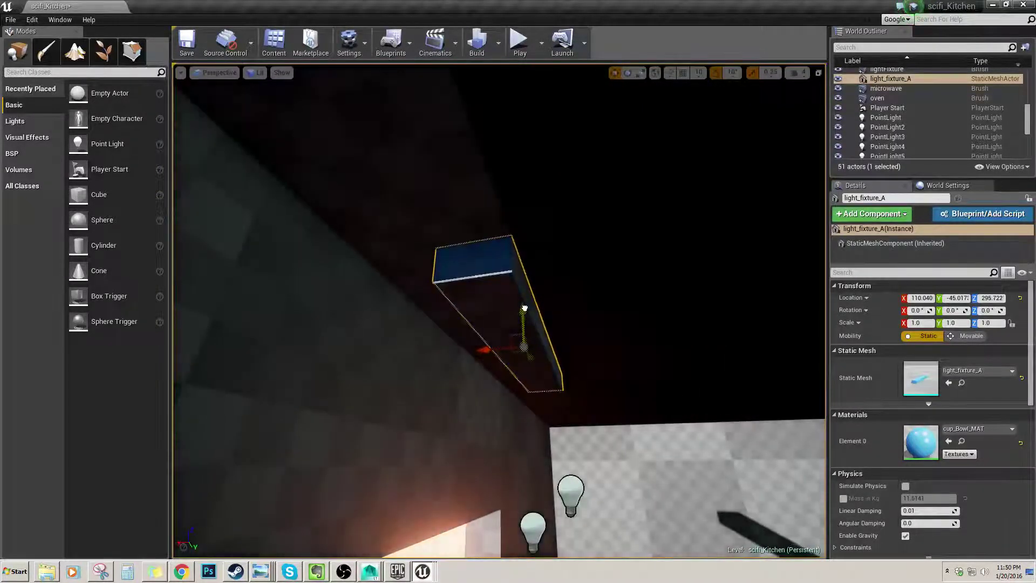
# Delete the lightFixture placeholder brush overlapping the new ceiling fixture.
pyautogui.click(526, 280)
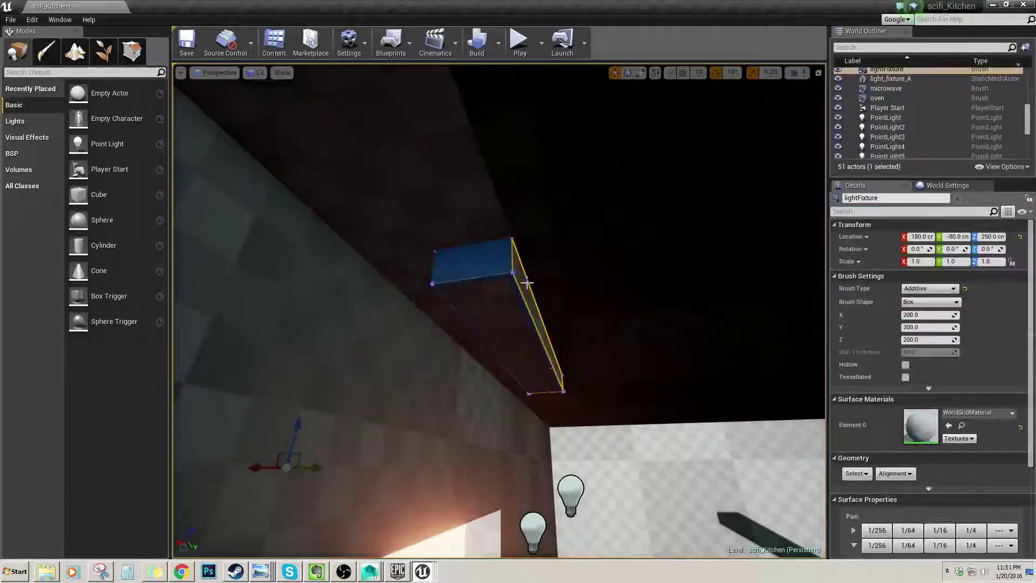
pyautogui.press('Delete')
pyautogui.moveTo(527, 283)
pyautogui.mouseDown(button='right')
pyautogui.moveTo(621, 330)
pyautogui.moveTo(599, 330)
pyautogui.moveTo(596, 319)
pyautogui.mouseUp(button='right')
pyautogui.click(517, 233)
pyautogui.moveTo(517, 233); pyautogui.dragTo(588, 227, button='right')
pyautogui.moveTo(567, 280); pyautogui.dragTo(644, 291, button='right')
pyautogui.click(636, 439)
pyautogui.click(559, 376)
pyautogui.moveTo(555, 377); pyautogui.dragTo(549, 281, button='right')
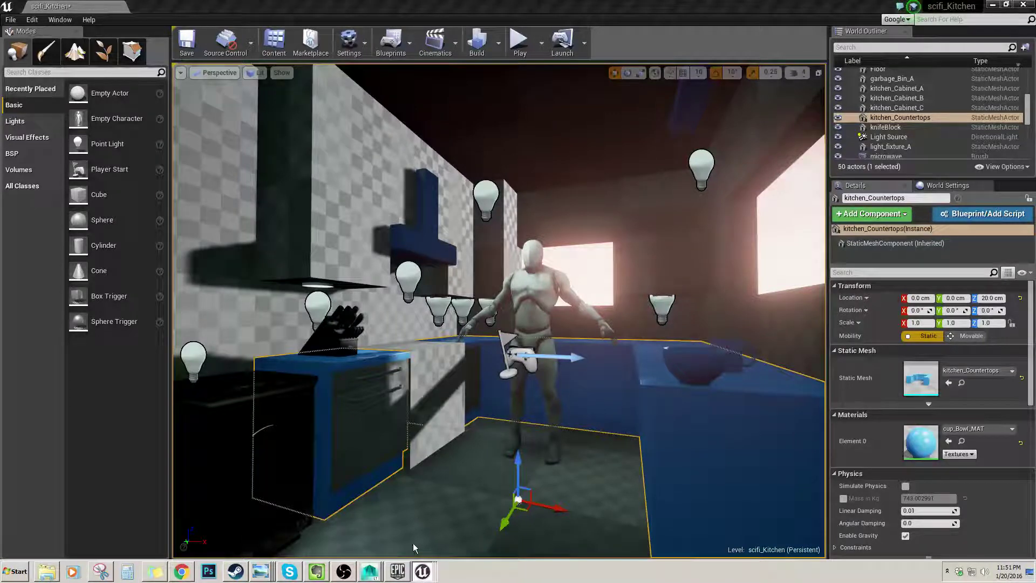
# Save the light_fixture_A mesh asset and close its editor.
pyautogui.click(423, 371)
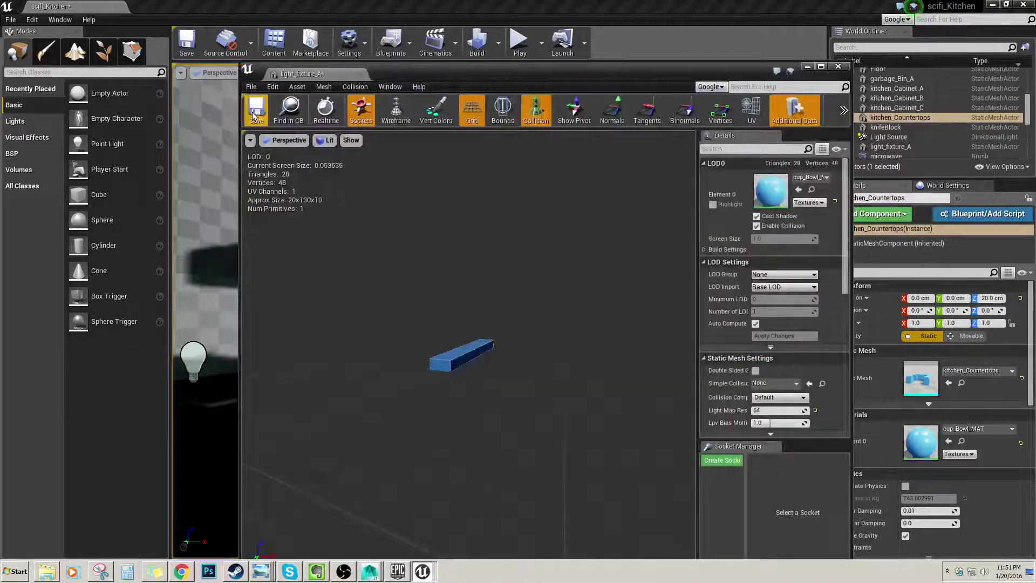
pyautogui.click(837, 66)
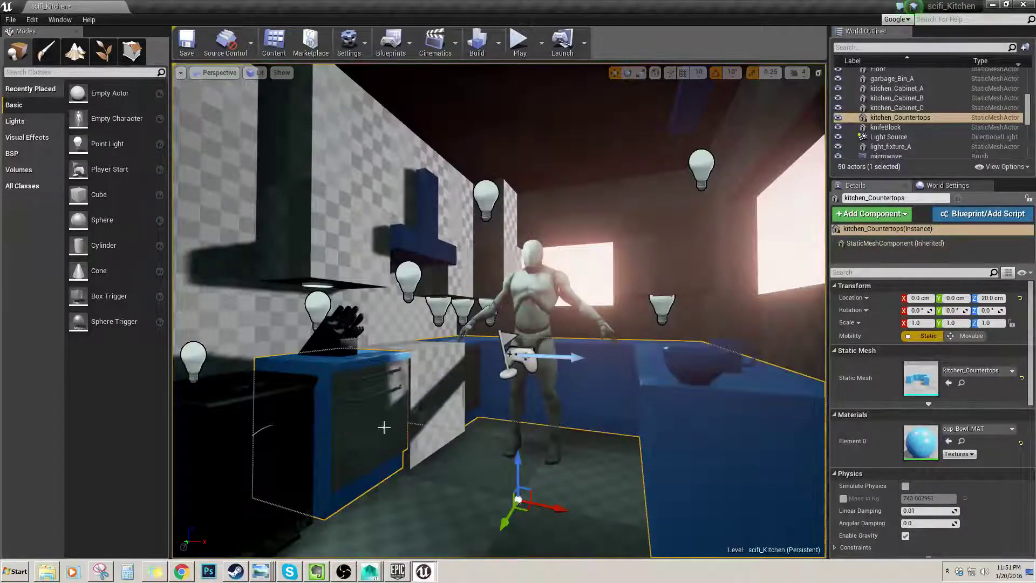
pyautogui.moveTo(384, 427); pyautogui.dragTo(374, 488)
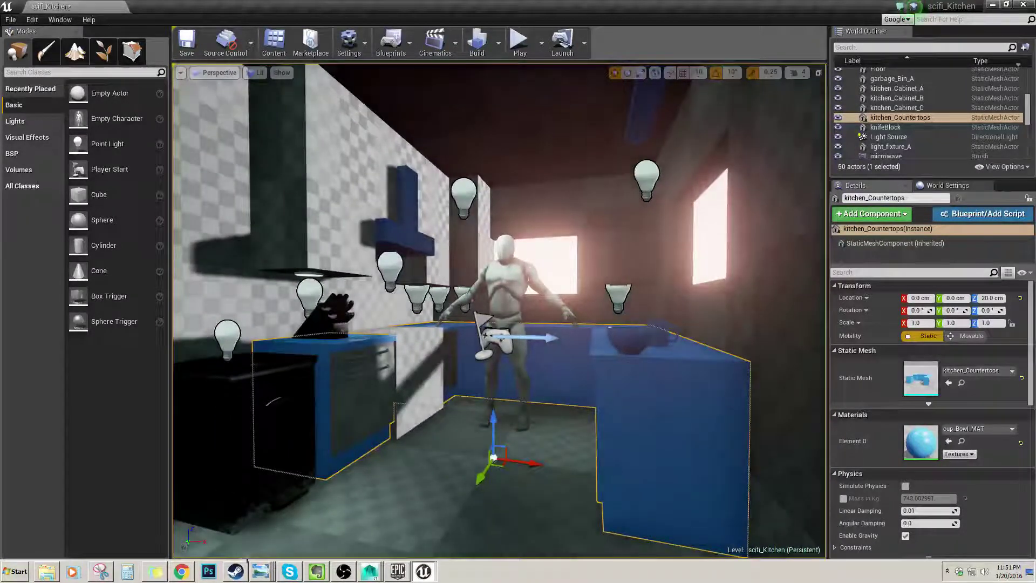
# Switch to Maya LT, decline its autosave request, and return to the Unreal Editor with the Content Browser open.
pyautogui.click(369, 572)
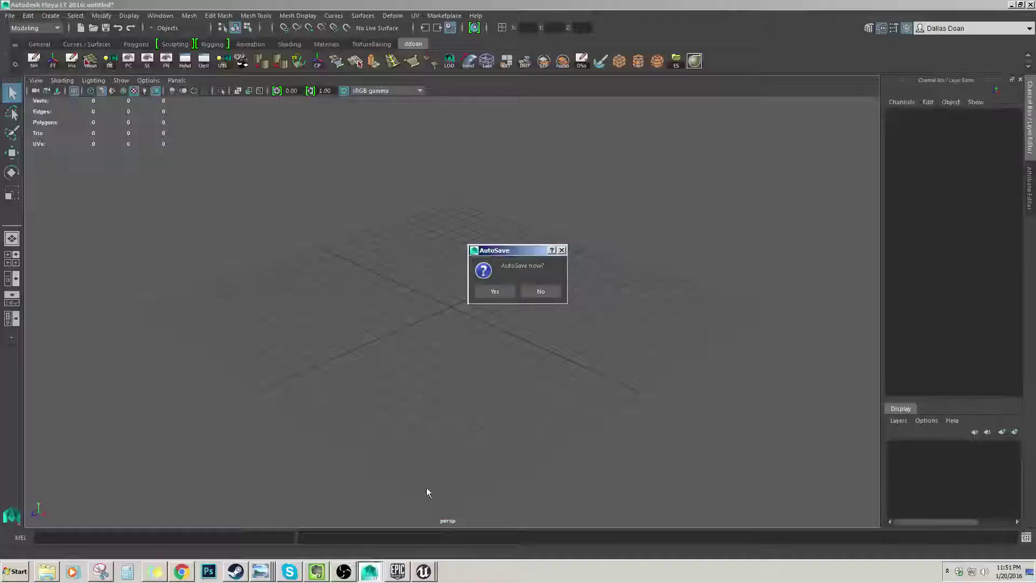
pyautogui.click(542, 293)
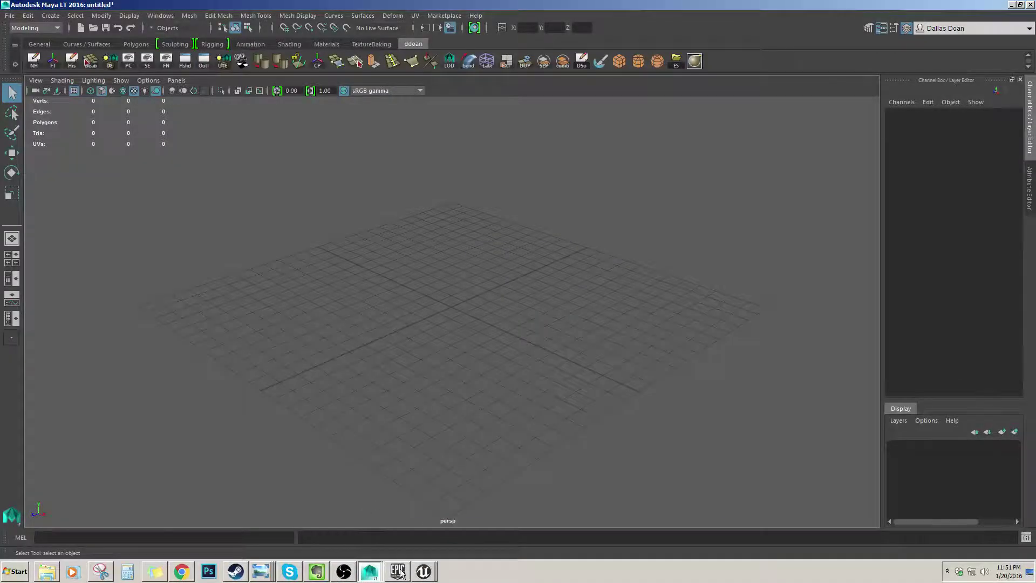
pyautogui.click(423, 571)
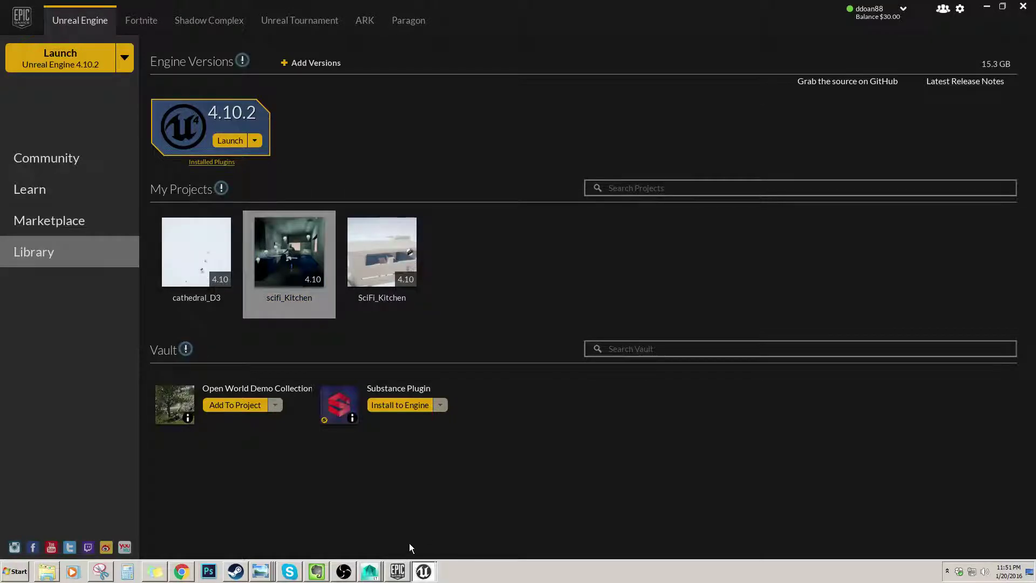
pyautogui.click(404, 572)
pyautogui.click(404, 570)
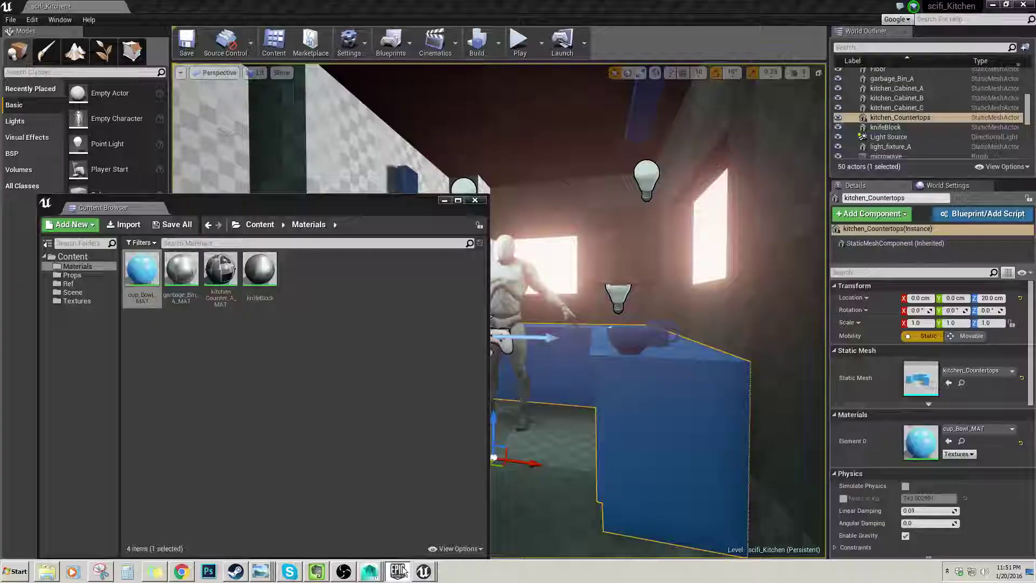
pyautogui.click(403, 571)
pyautogui.click(403, 571)
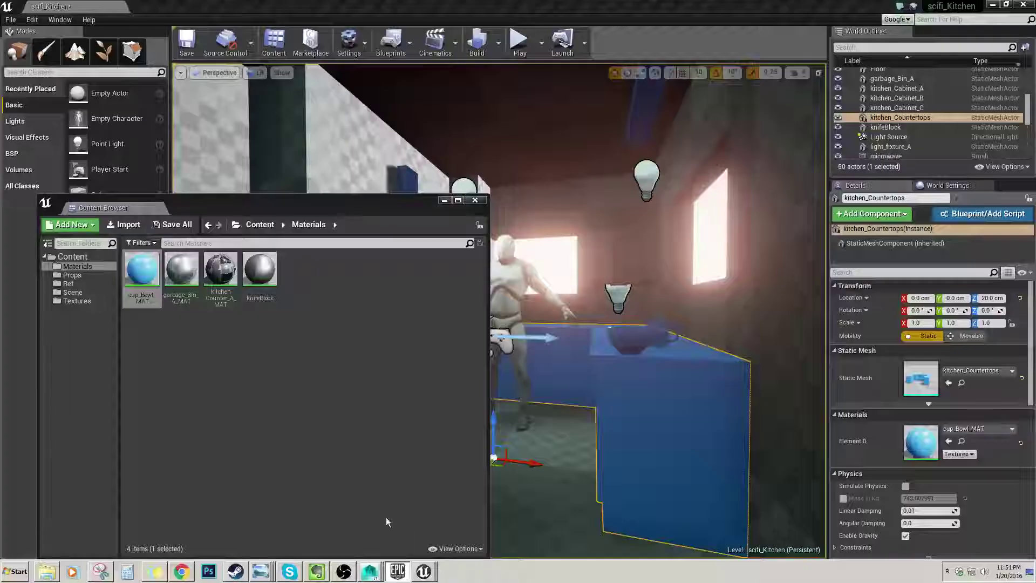
# Open the Props folder and select the upper_cabinets_A mesh.
pyautogui.click(96, 276)
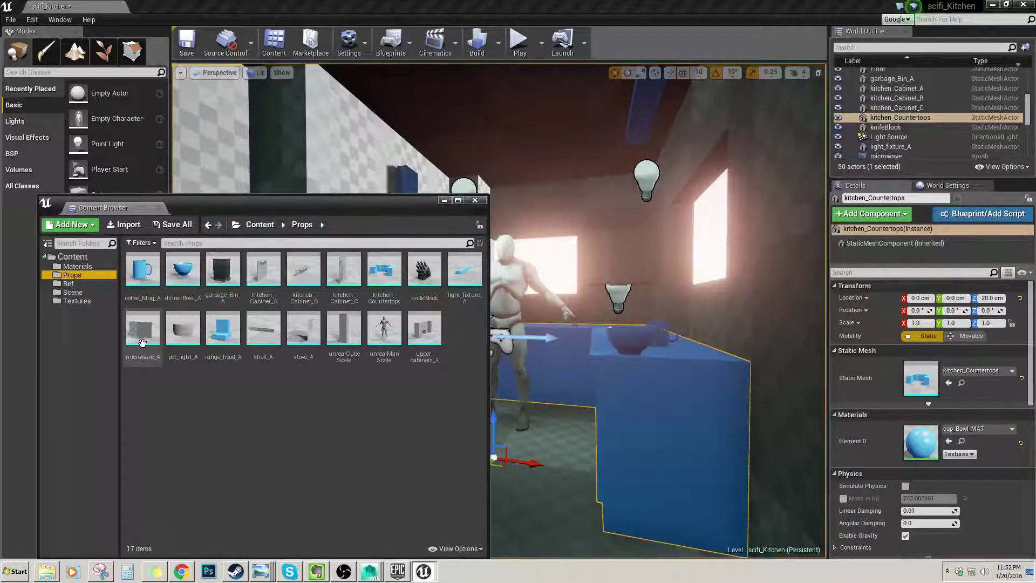
pyautogui.moveTo(550, 350); pyautogui.dragTo(506, 335, button='right')
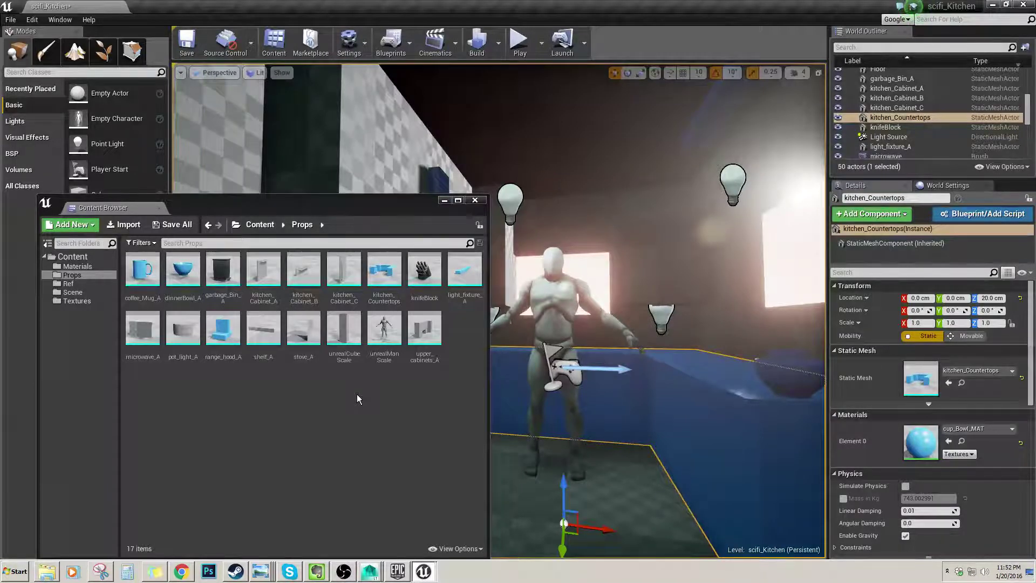
pyautogui.click(425, 330)
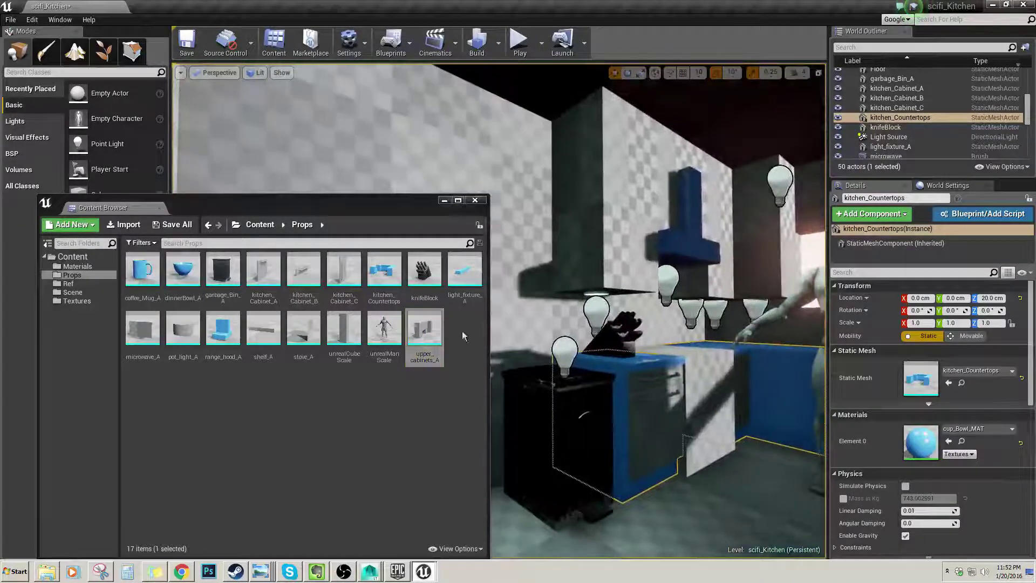
pyautogui.moveTo(434, 336); pyautogui.dragTo(580, 276)
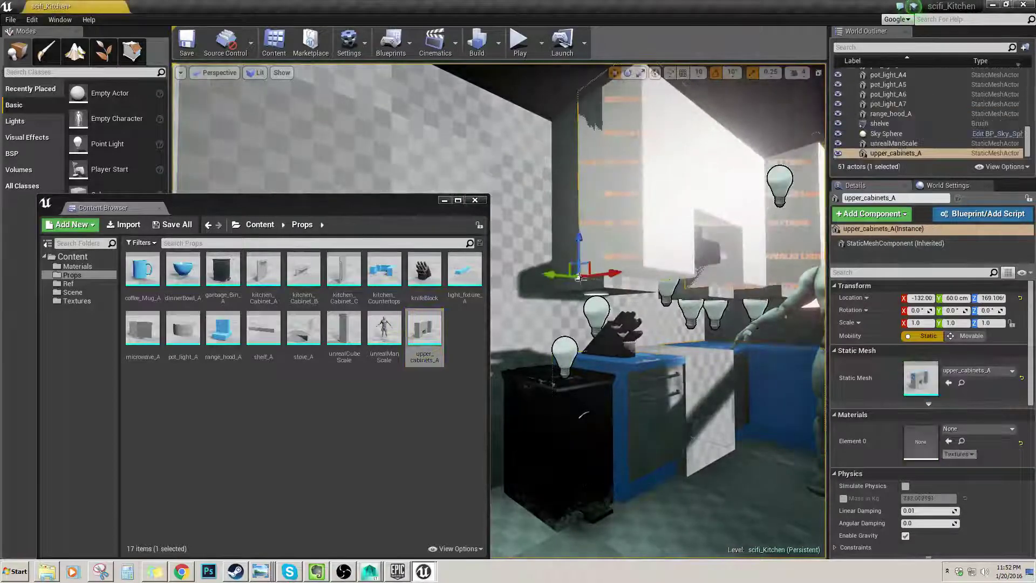
pyautogui.moveTo(580, 277)
pyautogui.mouseDown(button='right')
pyautogui.moveTo(612, 269)
pyautogui.moveTo(548, 272)
pyautogui.mouseUp(button='right')
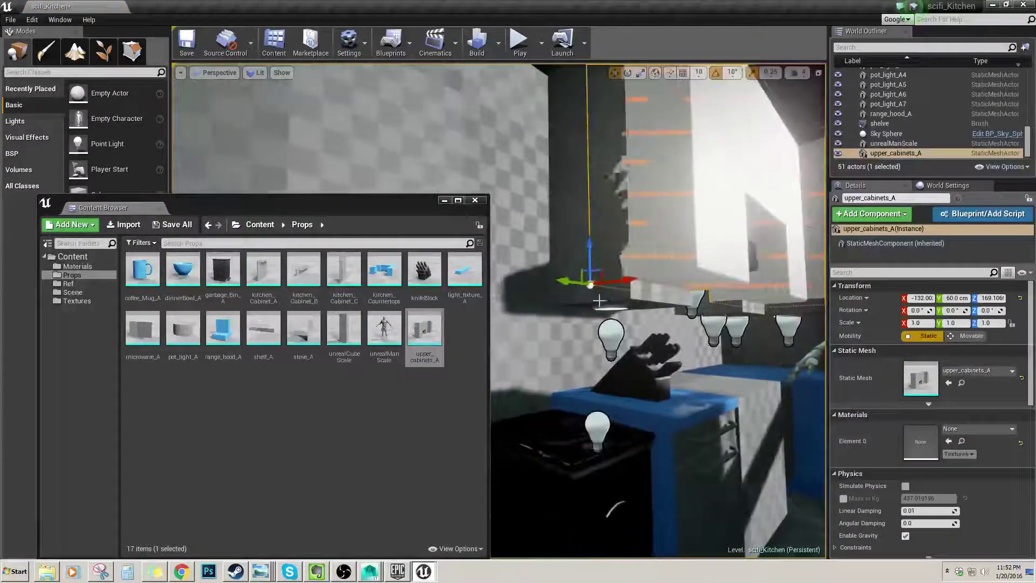
pyautogui.click(599, 299)
pyautogui.moveTo(599, 299)
pyautogui.mouseDown(button='right')
pyautogui.moveTo(618, 278)
pyautogui.moveTo(609, 274)
pyautogui.mouseUp(button='right')
pyautogui.click(607, 274)
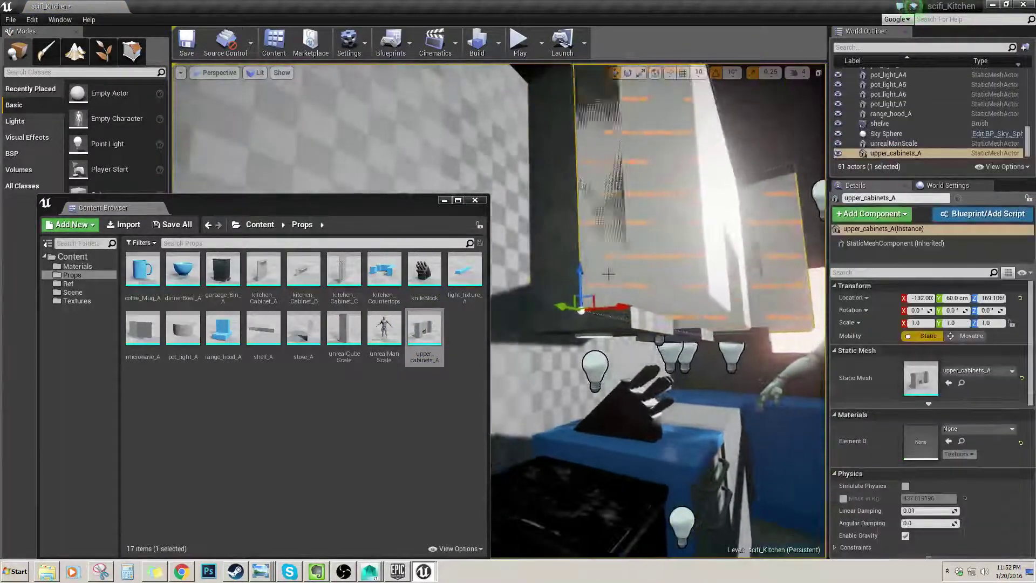
pyautogui.press('Delete')
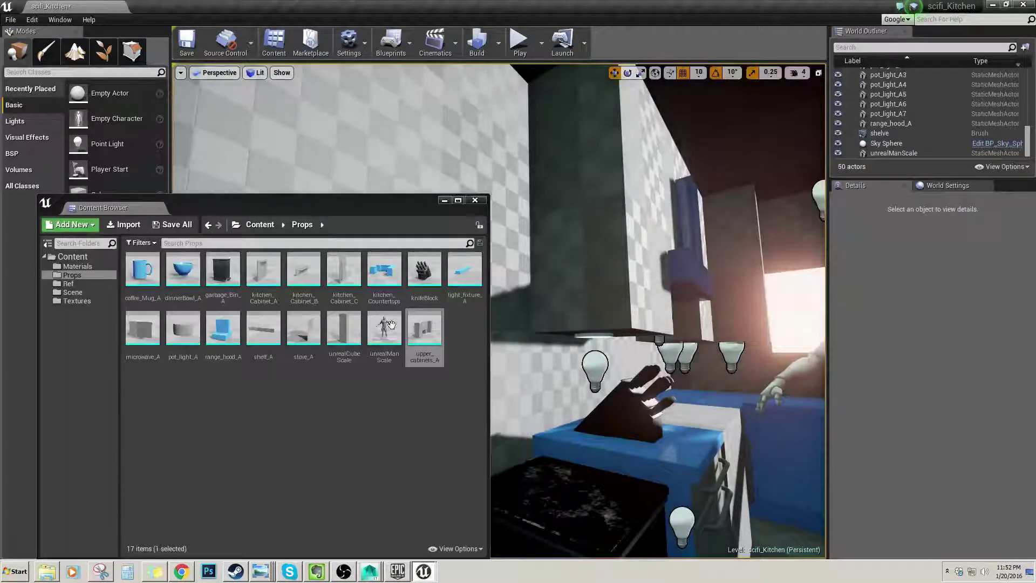
# Place upper_cabinets_A over the placeholder wall cabinets at X -160, Y 60, Z 160 cm.
pyautogui.moveTo(408, 331); pyautogui.dragTo(528, 335)
pyautogui.moveTo(529, 334)
pyautogui.mouseDown(button='right')
pyautogui.moveTo(456, 335)
pyautogui.moveTo(528, 335)
pyautogui.moveTo(519, 345)
pyautogui.mouseUp(button='right')
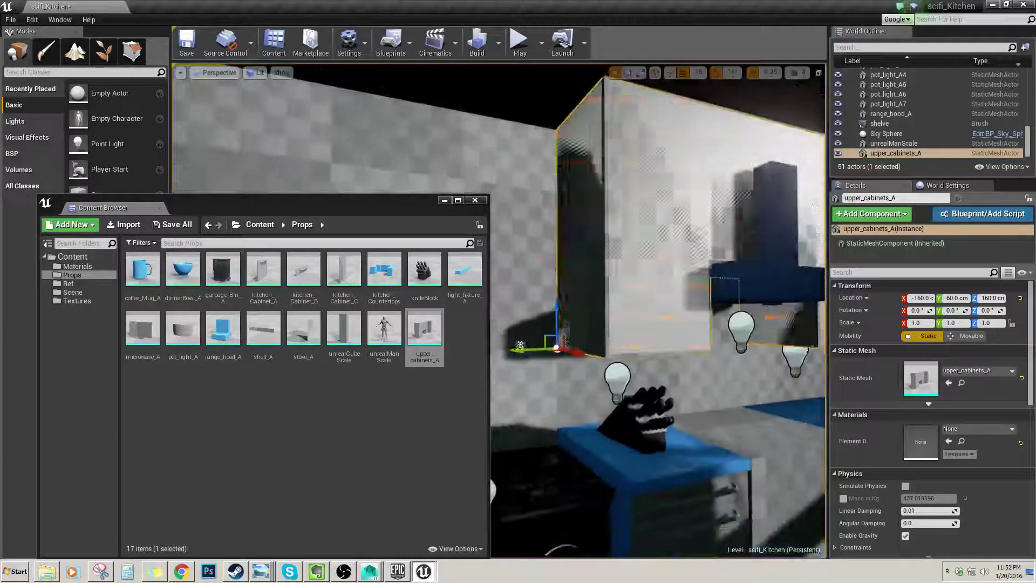
pyautogui.moveTo(516, 350); pyautogui.dragTo(503, 352)
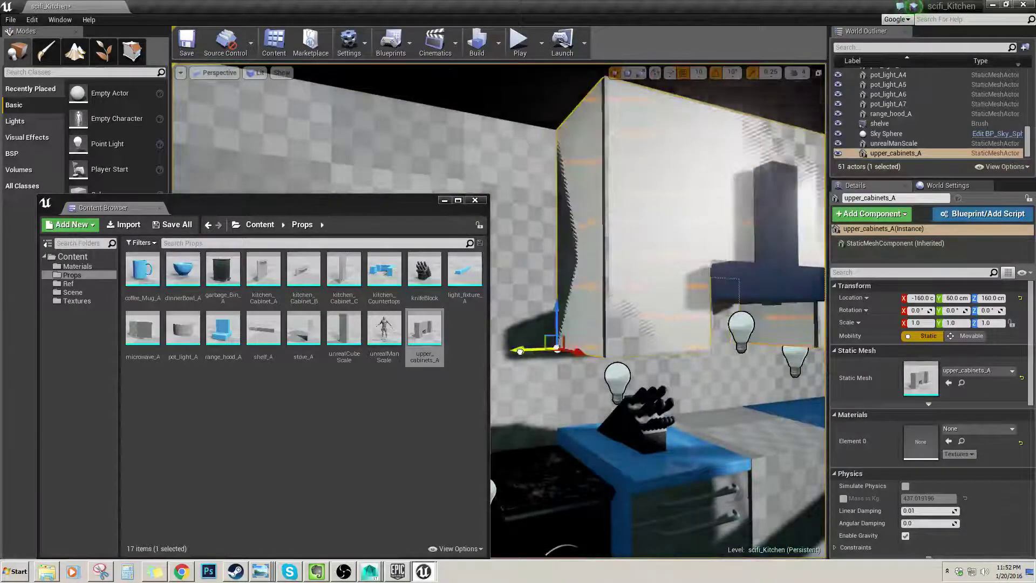
# Delete the first placeholder cabinet brush overlapping the upper cabinets beside the range hood.
pyautogui.click(618, 213)
pyautogui.moveTo(617, 213); pyautogui.dragTo(643, 226, button='right')
pyautogui.press('Delete')
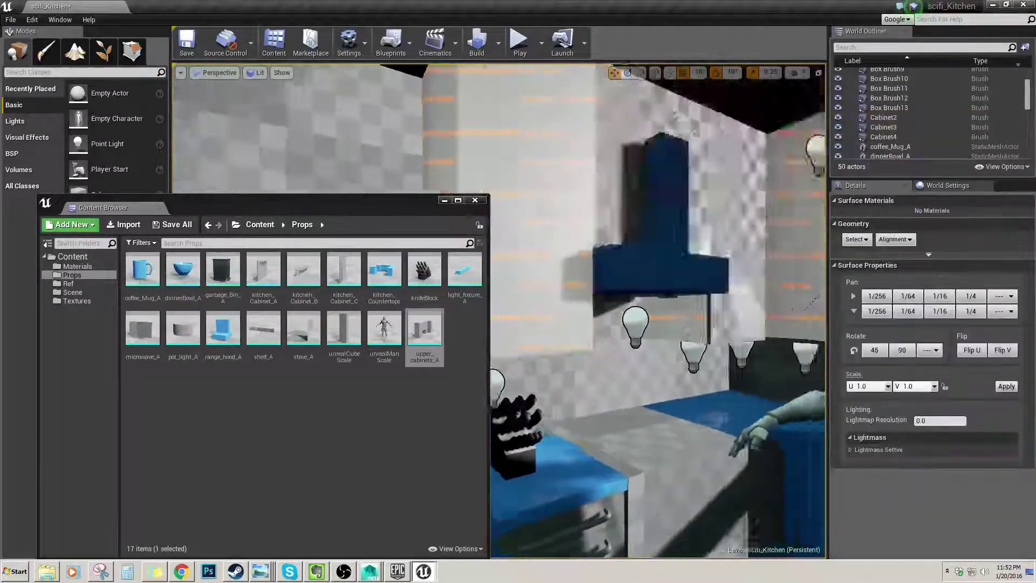
pyautogui.moveTo(597, 347); pyautogui.dragTo(679, 345, button='right')
pyautogui.click(597, 345)
pyautogui.scroll(-3, 600, 325)
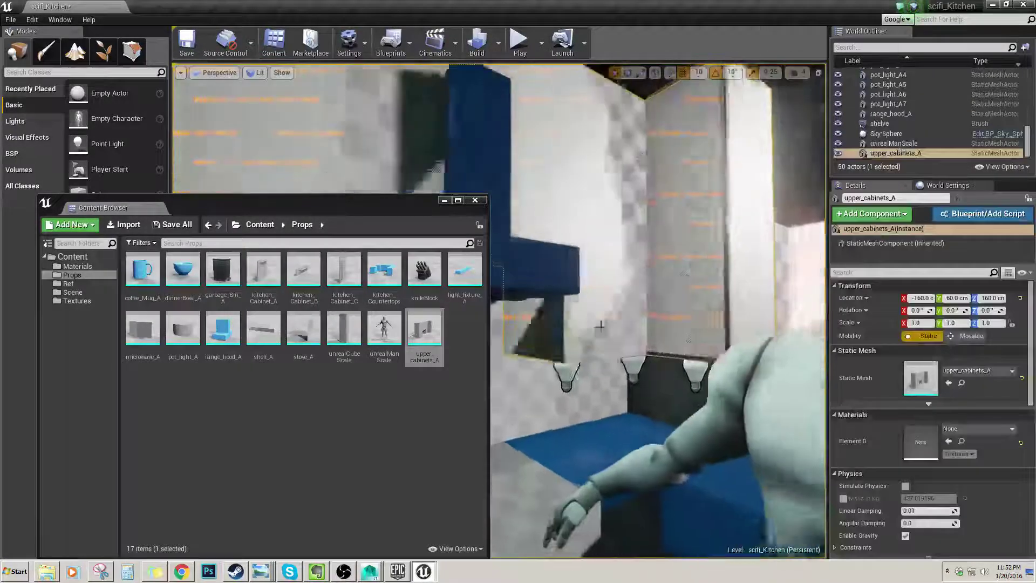
pyautogui.press('Delete')
pyautogui.hotkey('ctrl', 'z')
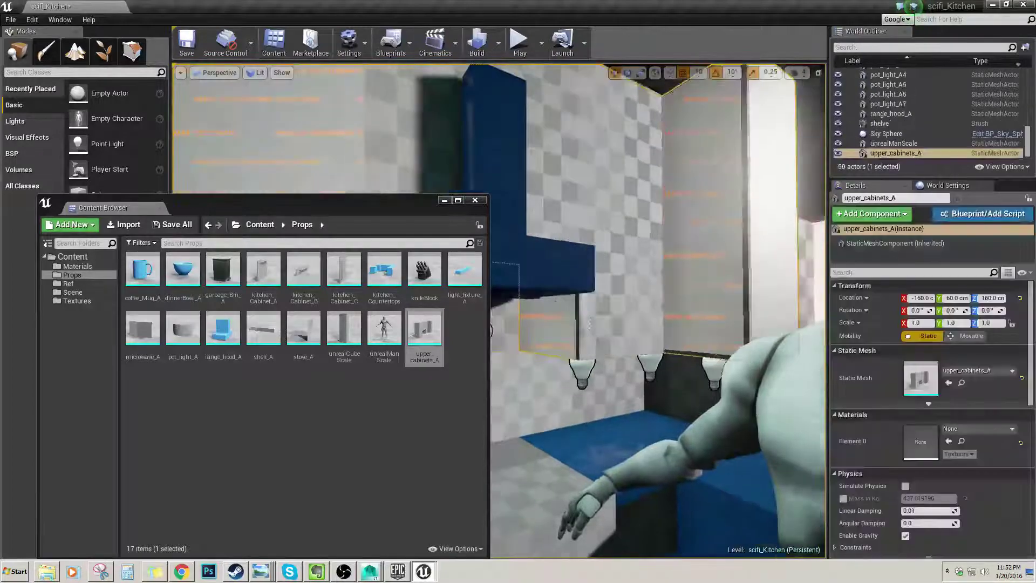
# Hide upper_cabinets_A in the level to expose the placeholder brushes behind it.
pyautogui.moveTo(615, 324); pyautogui.dragTo(642, 324, button='right')
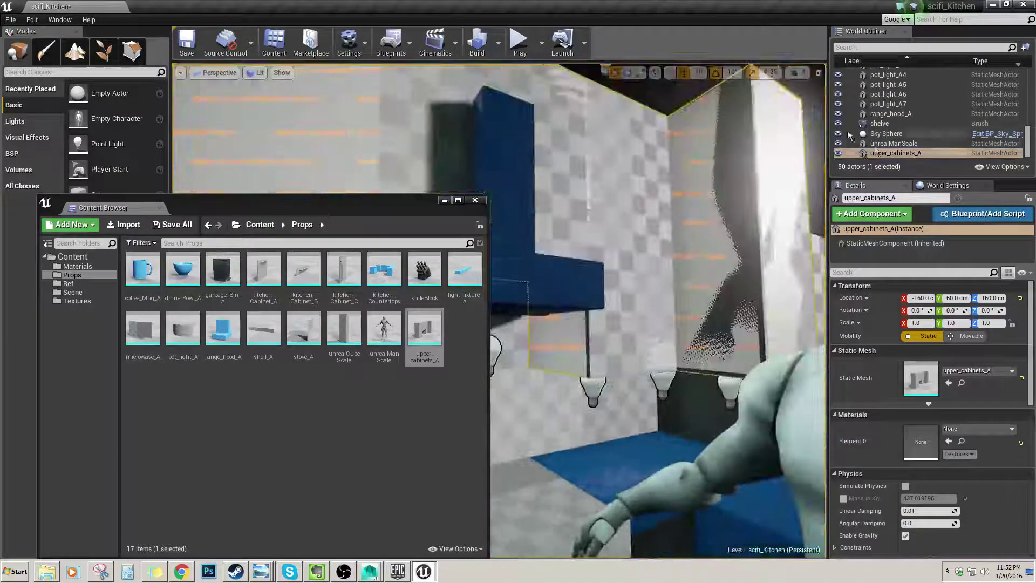
pyautogui.click(880, 145)
pyautogui.click(879, 153)
pyautogui.click(838, 154)
# Delete the remaining placeholder wall cabinet brushes Cabinet2, Cabinet3 and Cabinet4.
pyautogui.moveTo(617, 192); pyautogui.dragTo(572, 192, button='right')
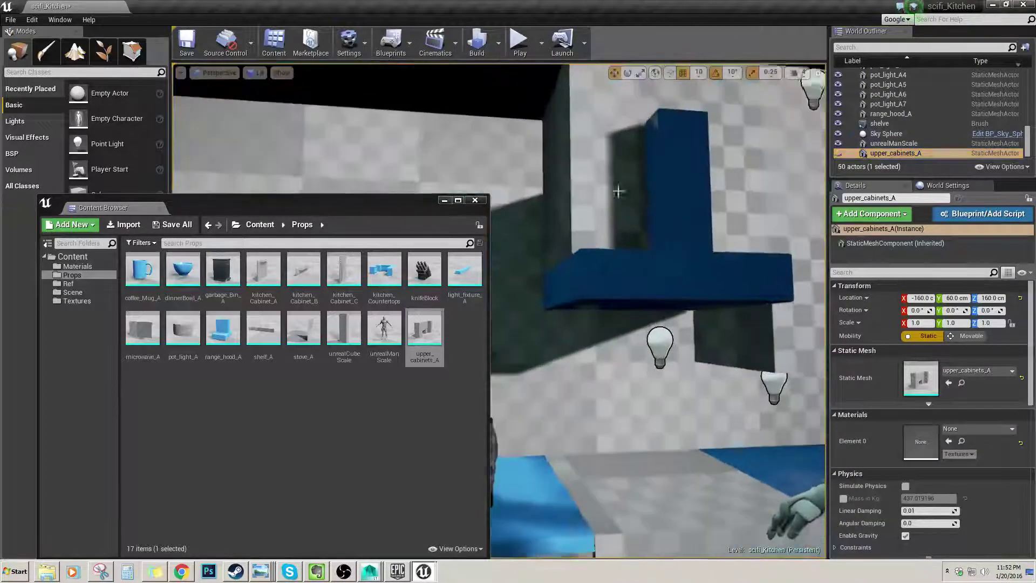
pyautogui.click(618, 192)
pyautogui.moveTo(652, 186); pyautogui.dragTo(690, 178, button='right')
pyautogui.keyDown('ctrl'); pyautogui.click(632, 290); pyautogui.keyUp('ctrl')
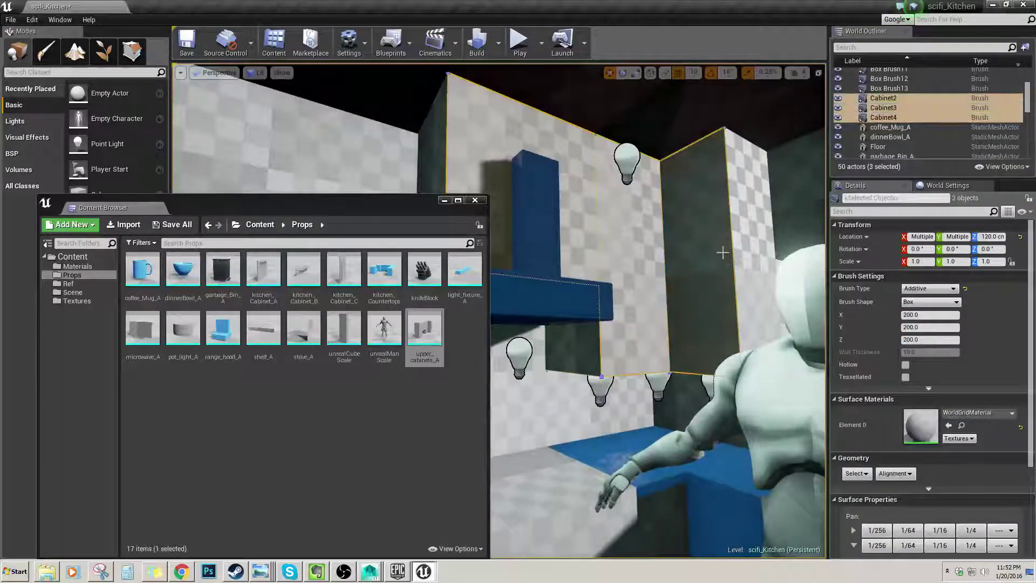
pyautogui.press('Delete')
# Make upper_cabinets_A visible in the level again.
pyautogui.scroll(-7, 947, 145)
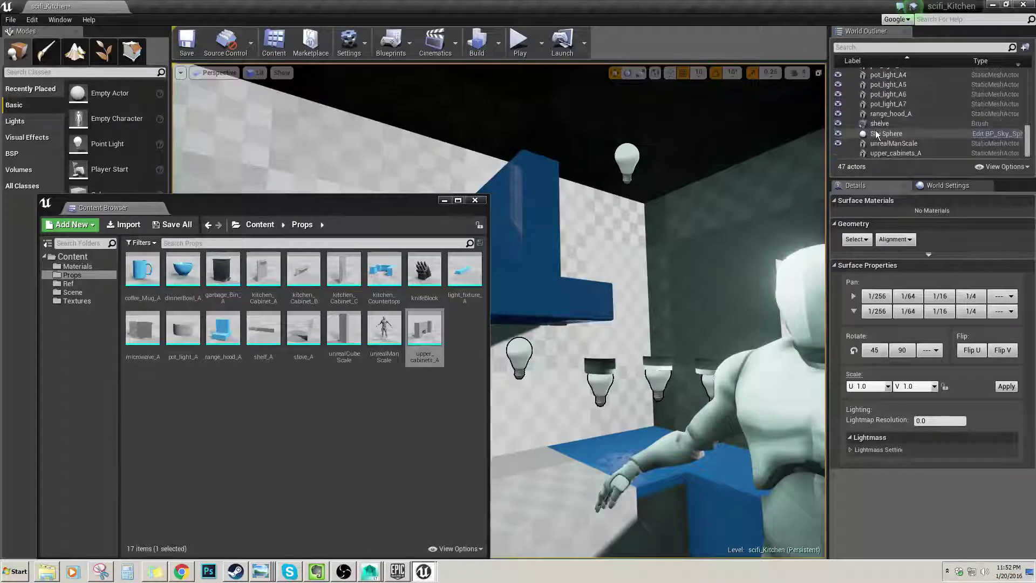
pyautogui.scroll(-3, 874, 134)
pyautogui.click(839, 153)
# Assign the cup_Bowl_MAT material to Element 0 of the upper_cabinets_A actor in the level.
pyautogui.moveTo(765, 246); pyautogui.dragTo(634, 284, button='right')
pyautogui.click(636, 258)
pyautogui.moveTo(658, 324); pyautogui.dragTo(609, 324, button='right')
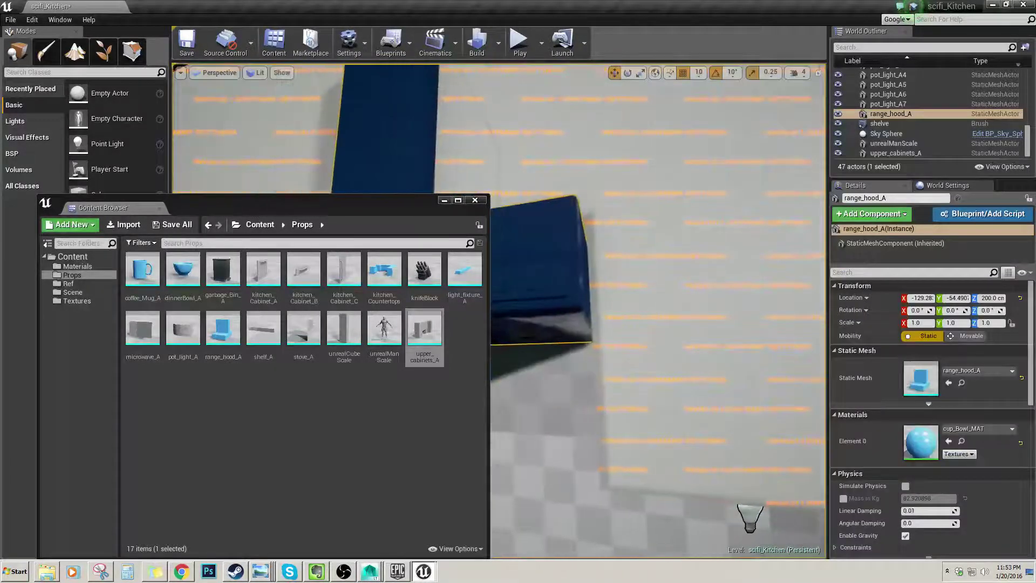
pyautogui.click(646, 272)
pyautogui.click(551, 264)
pyautogui.moveTo(550, 264); pyautogui.dragTo(453, 261, button='right')
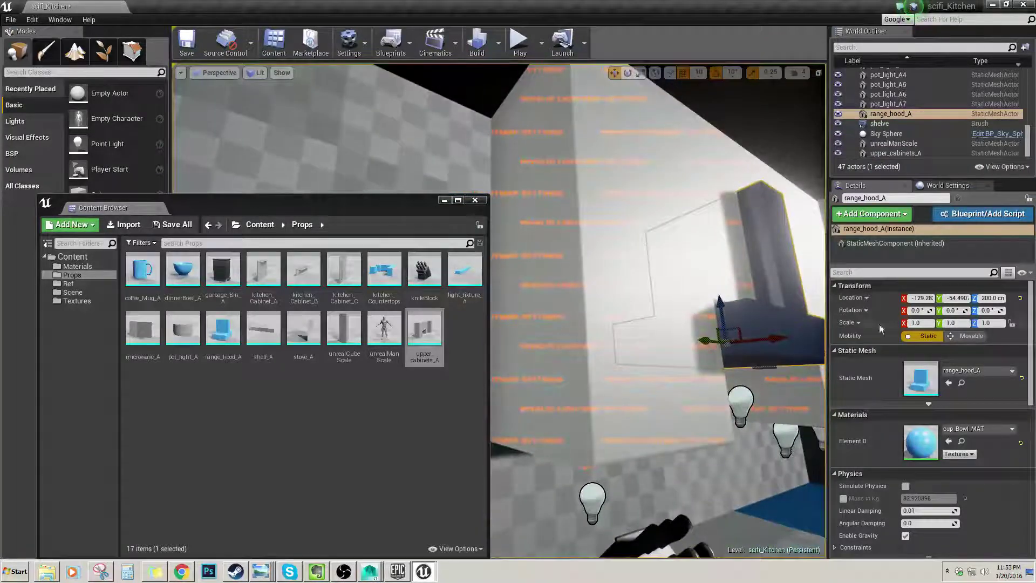
pyautogui.scroll(-1, 880, 329)
pyautogui.click(624, 202)
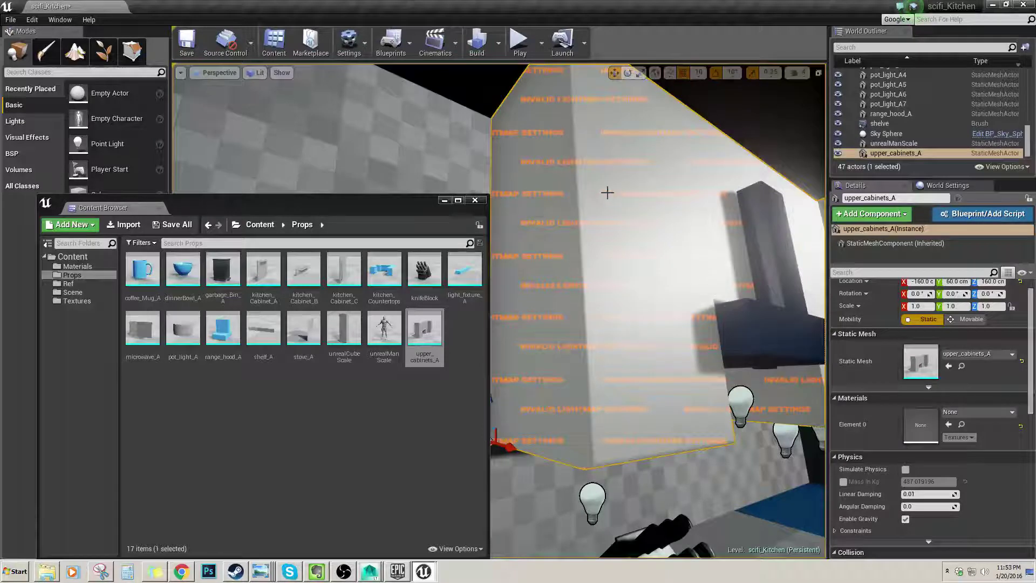
pyautogui.click(77, 266)
pyautogui.moveTo(142, 269); pyautogui.dragTo(919, 425)
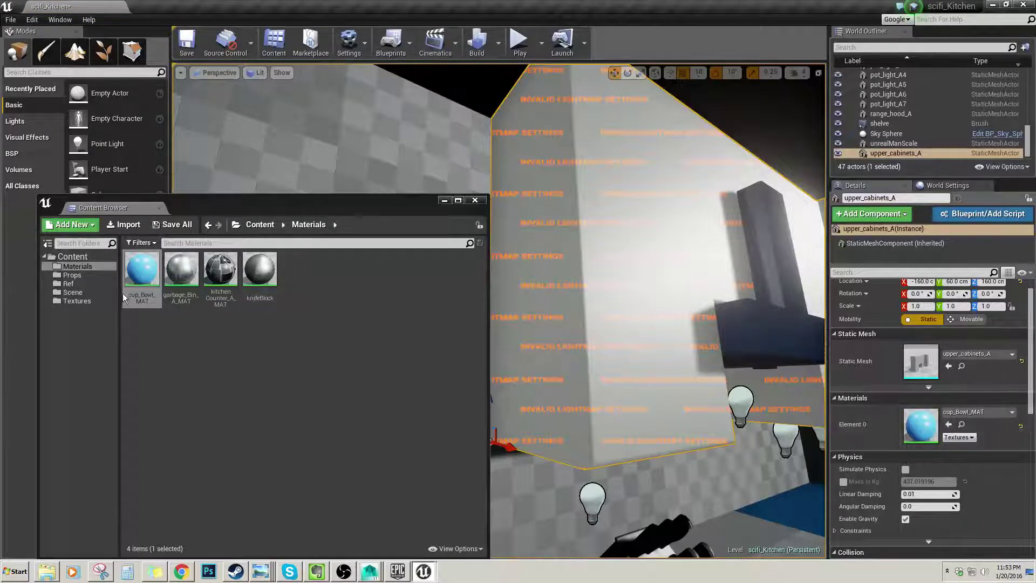
# Open the upper_cabinets_A static mesh asset, set its Element 0 material to cup_Bowl_MAT, save it and close its editor.
pyautogui.click(96, 275)
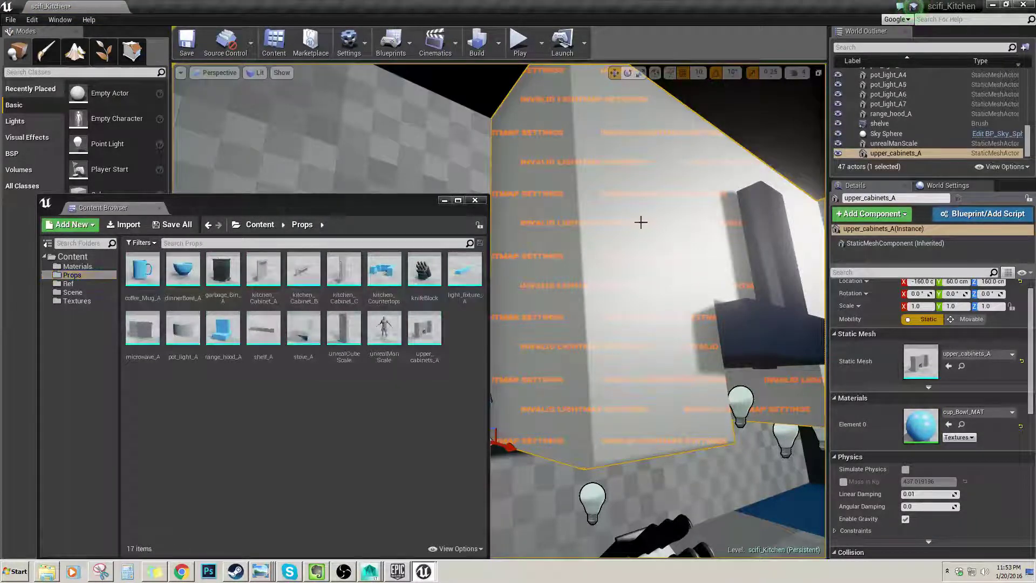
pyautogui.doubleClick(914, 367)
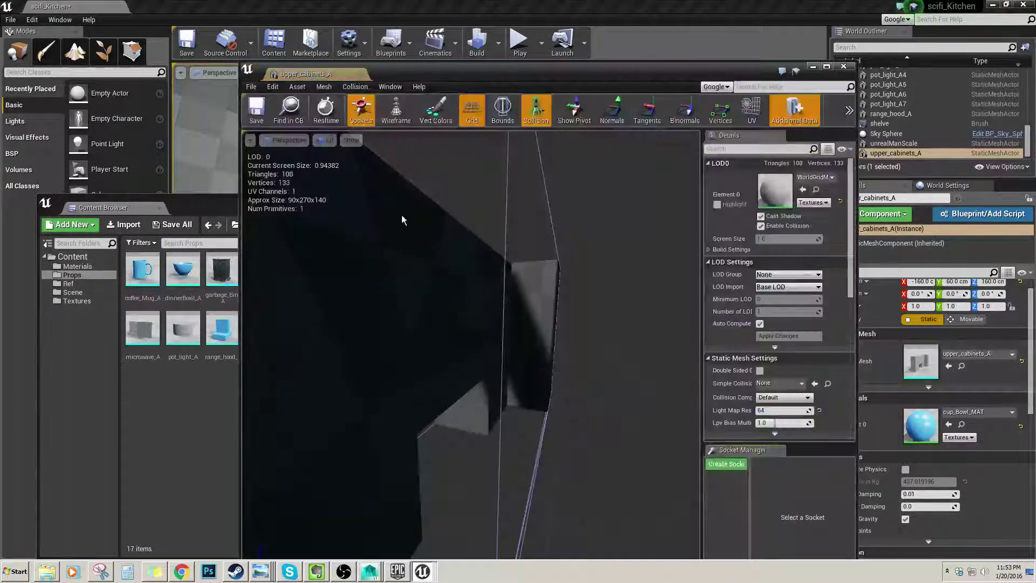
pyautogui.click(96, 266)
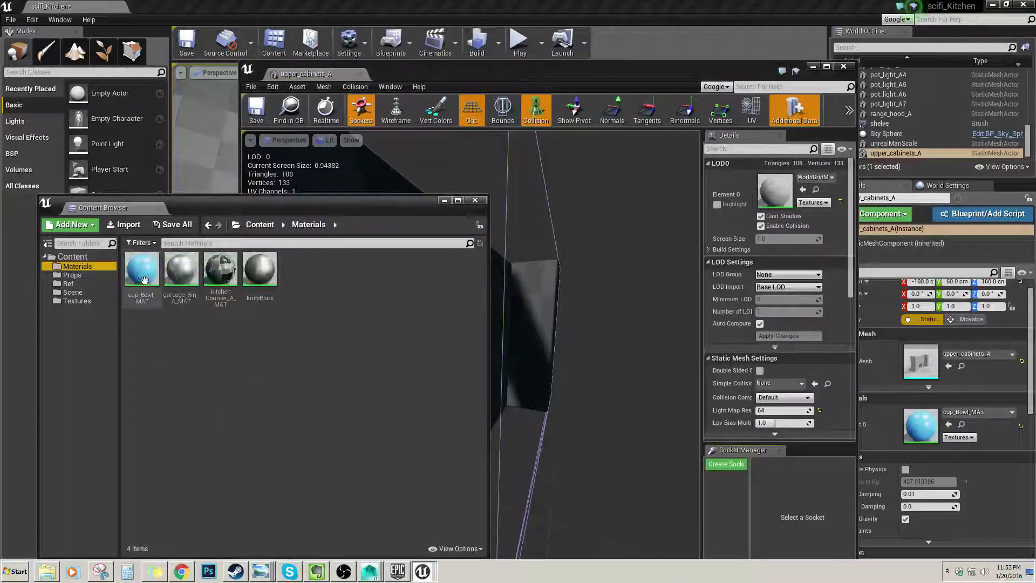
pyautogui.moveTo(142, 269); pyautogui.dragTo(474, 346)
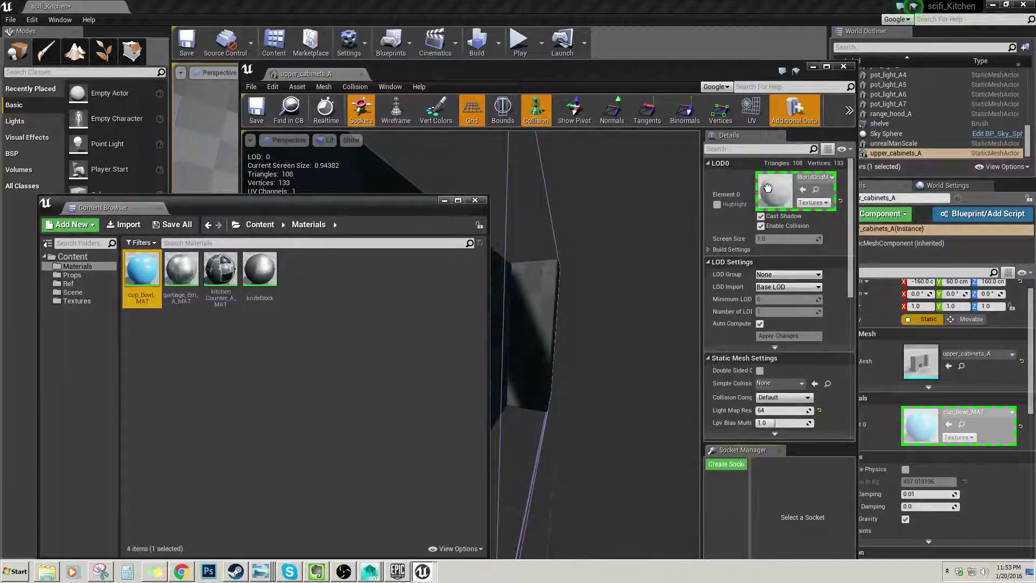
pyautogui.moveTo(767, 190); pyautogui.dragTo(768, 190)
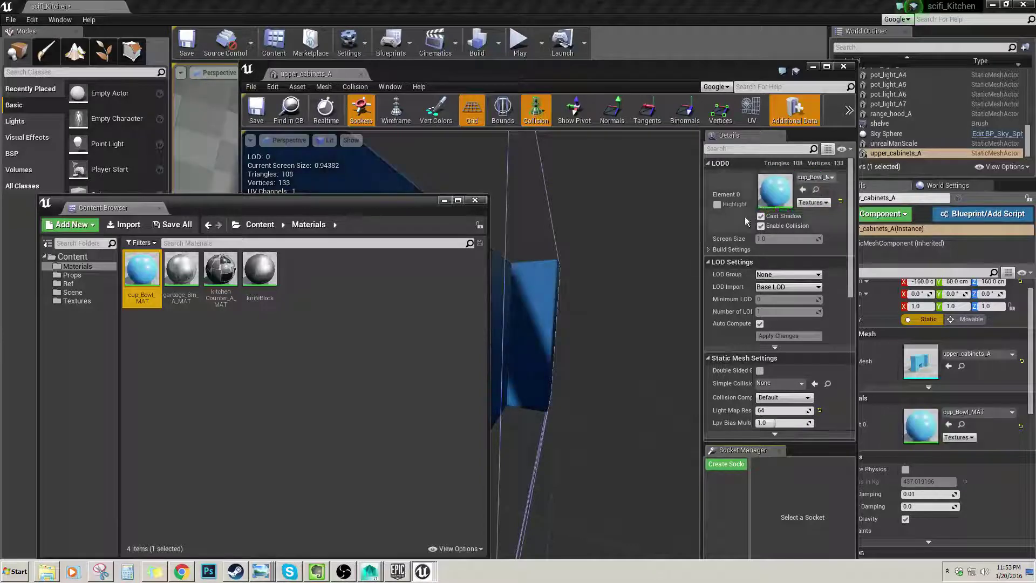
pyautogui.click(257, 109)
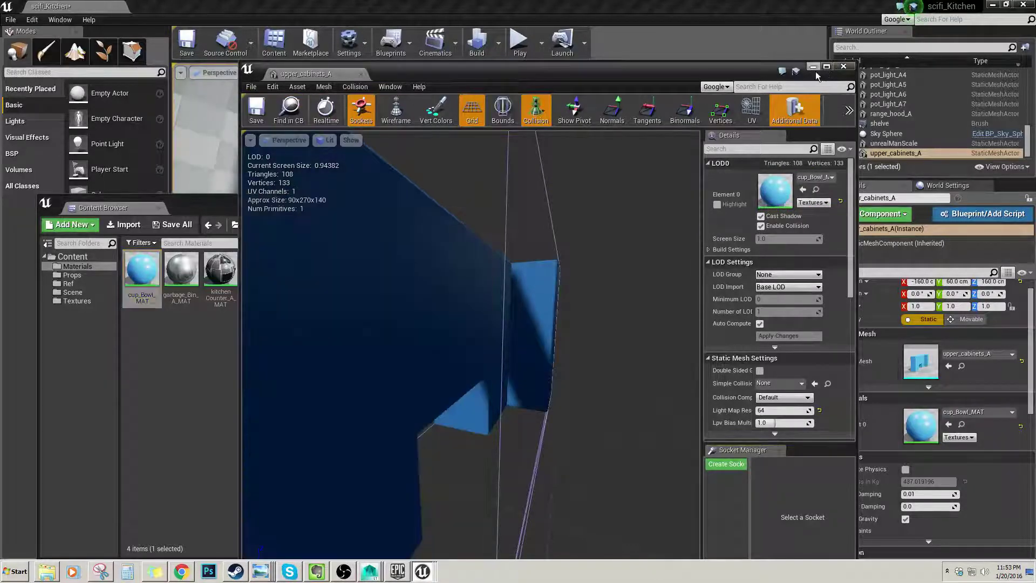
pyautogui.click(843, 67)
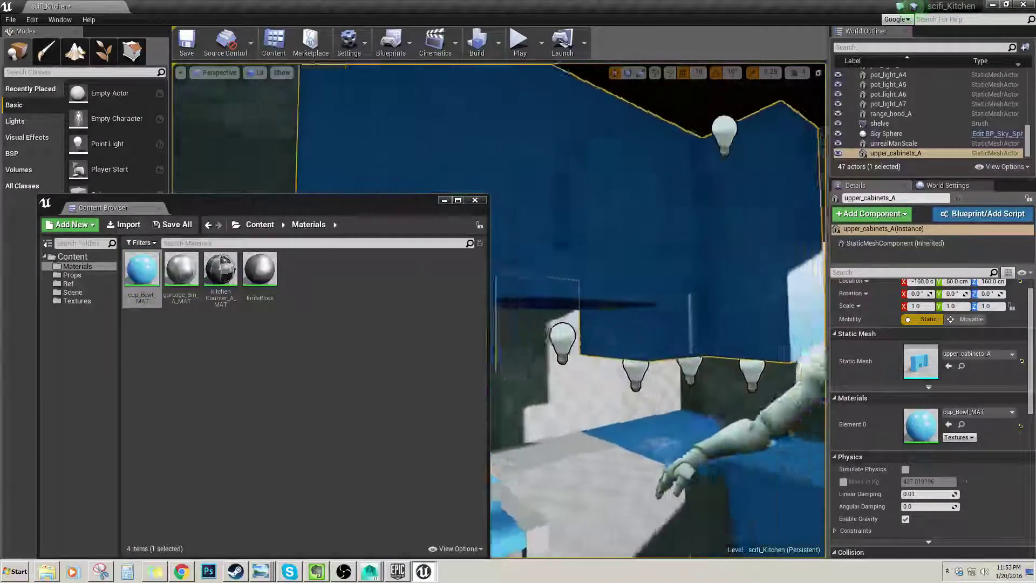
# Examine how the range hood, upper cabinets and lower cabinets fit together from several viewpoints in the kitchen.
pyautogui.moveTo(658, 313); pyautogui.dragTo(491, 297, button='right')
pyautogui.click(511, 280)
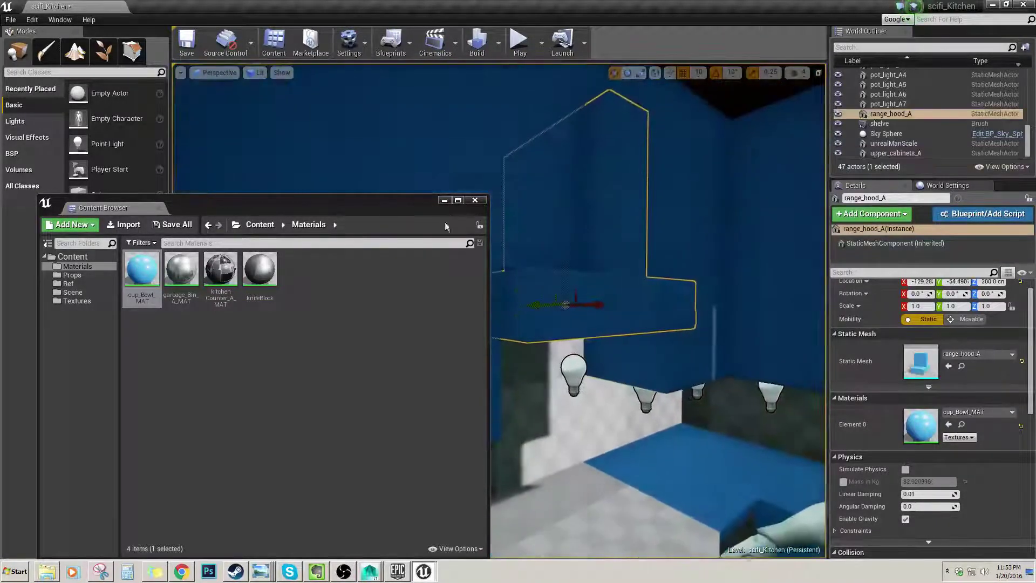
pyautogui.click(444, 202)
pyautogui.moveTo(638, 171); pyautogui.dragTo(592, 306, button='right')
pyautogui.moveTo(625, 226); pyautogui.dragTo(502, 264, button='right')
pyautogui.moveTo(653, 251); pyautogui.dragTo(582, 393, button='right')
pyautogui.click(527, 430)
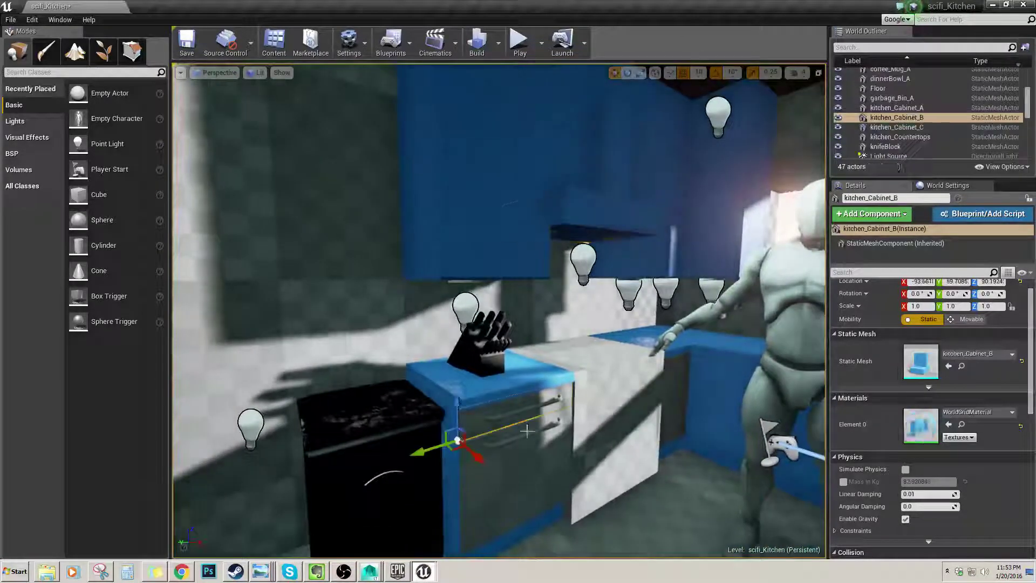
pyautogui.moveTo(524, 424); pyautogui.dragTo(464, 268, button='right')
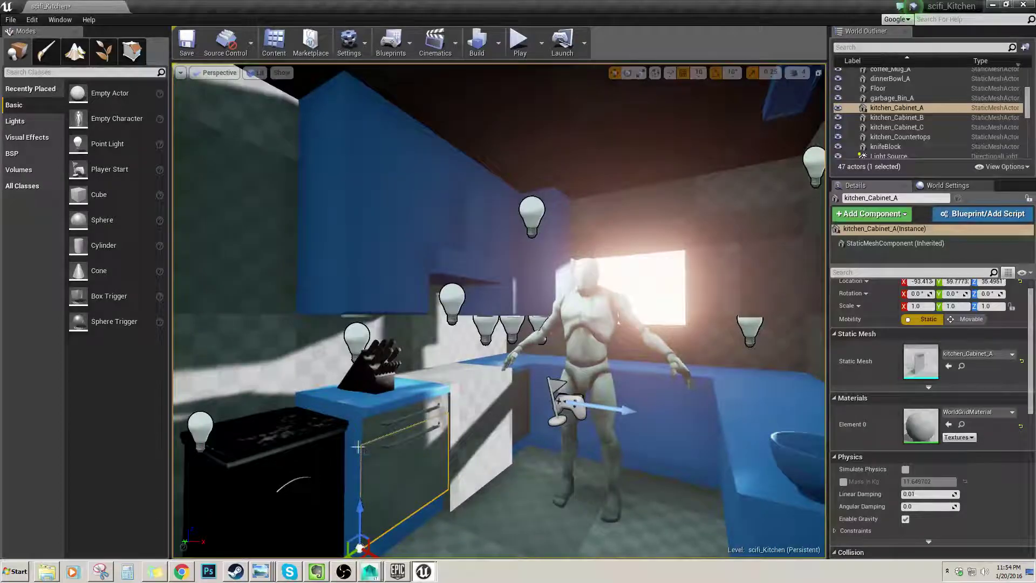
# Switch to Maya LT and open range_hood_A.mlt from the project's Content\source folder, without saving the untitled scene.
pyautogui.click(370, 571)
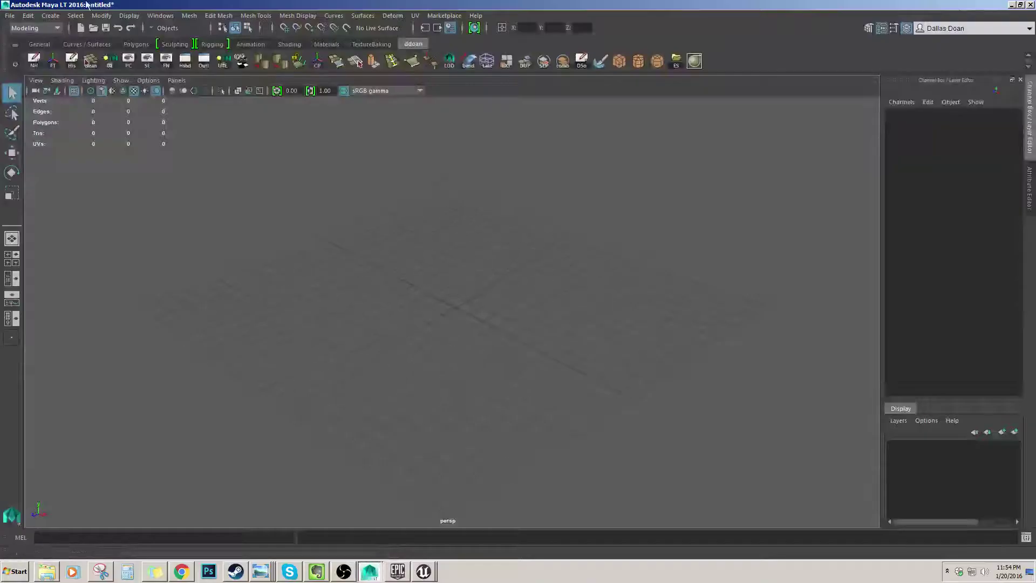
pyautogui.click(10, 16)
pyautogui.click(40, 46)
pyautogui.click(284, 228)
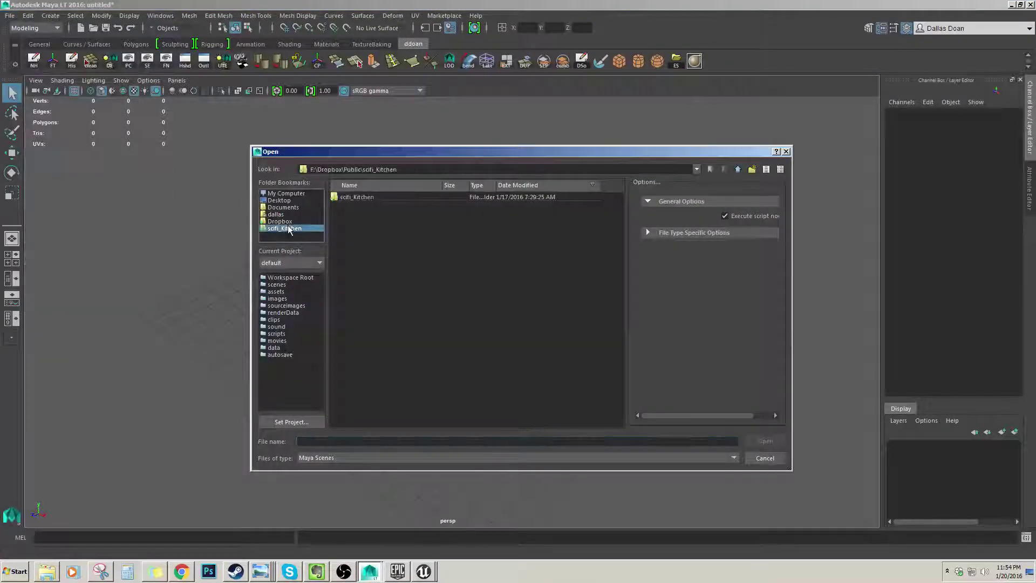
pyautogui.doubleClick(369, 198)
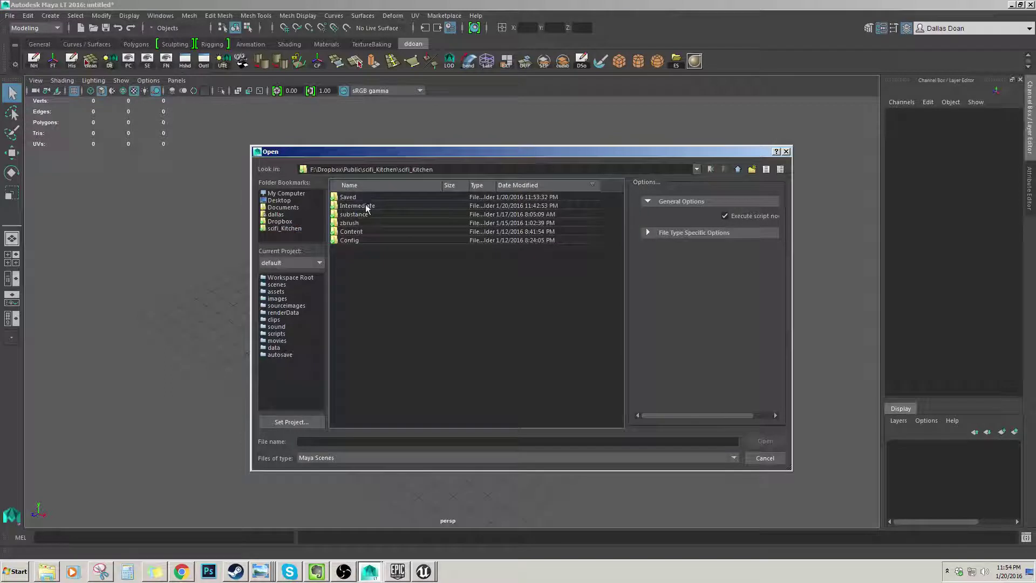
pyautogui.doubleClick(354, 233)
pyautogui.click(358, 207)
pyautogui.click(355, 249)
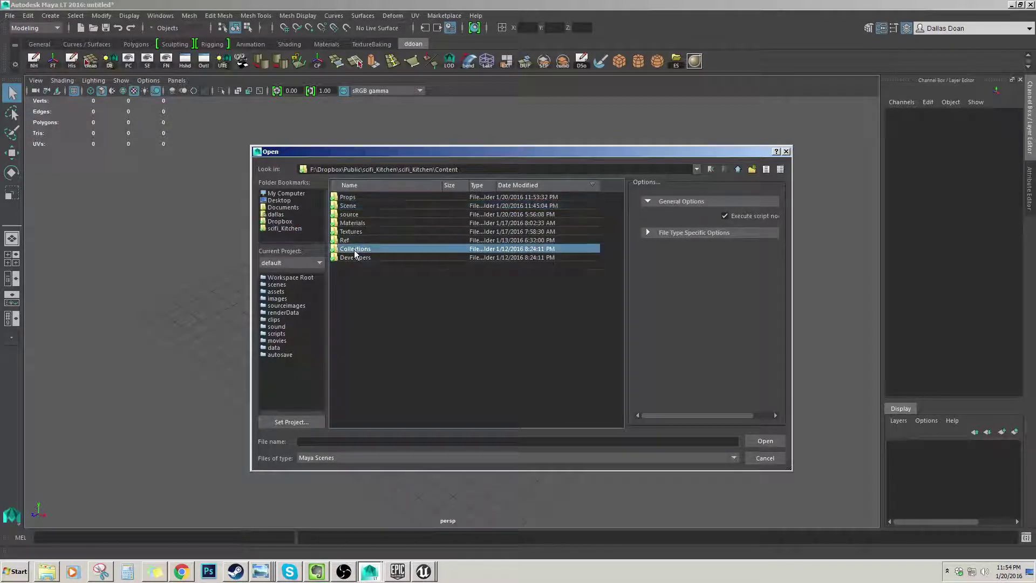
pyautogui.click(351, 199)
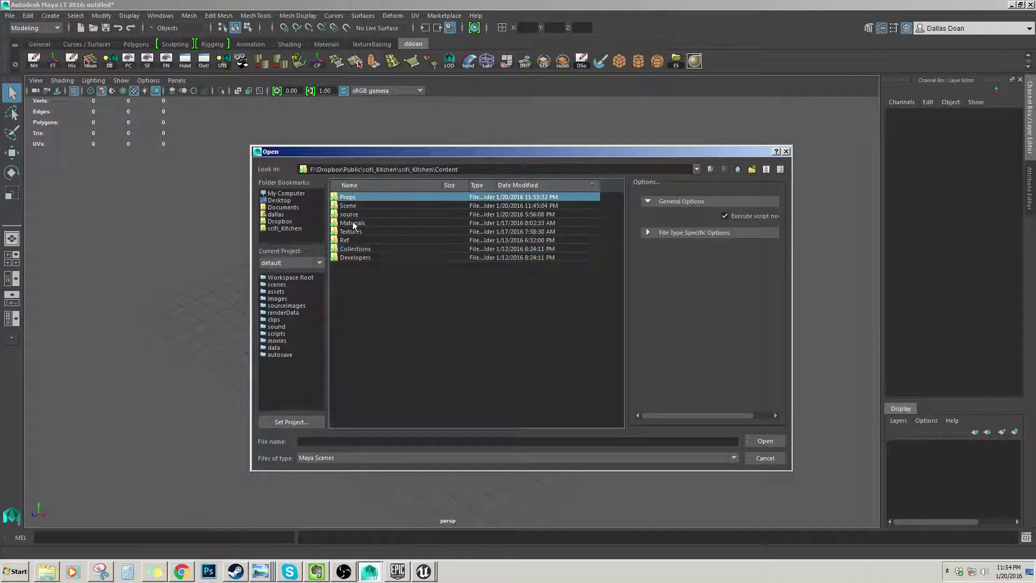
pyautogui.doubleClick(352, 215)
pyautogui.doubleClick(360, 205)
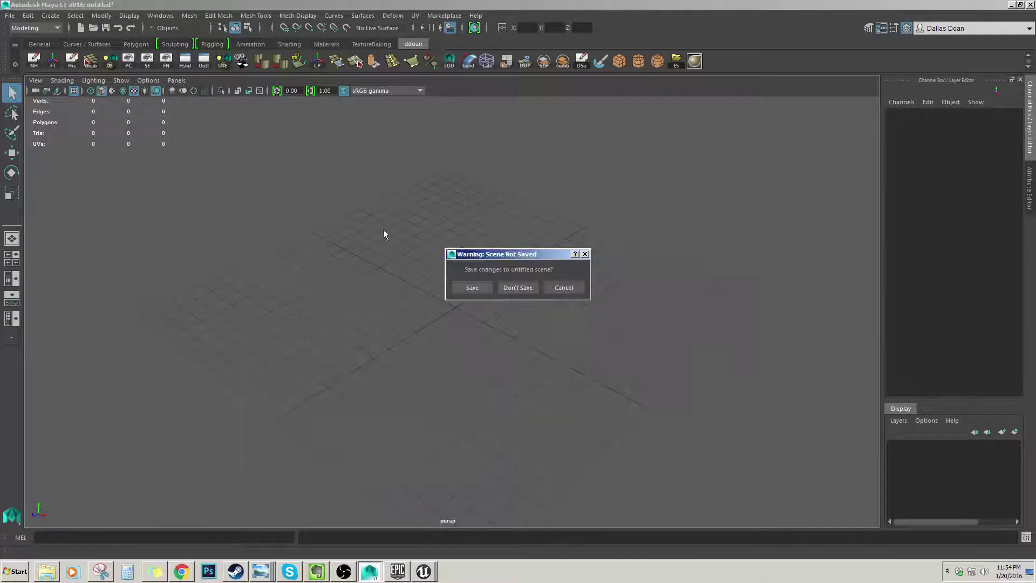
pyautogui.click(521, 292)
pyautogui.click(423, 237)
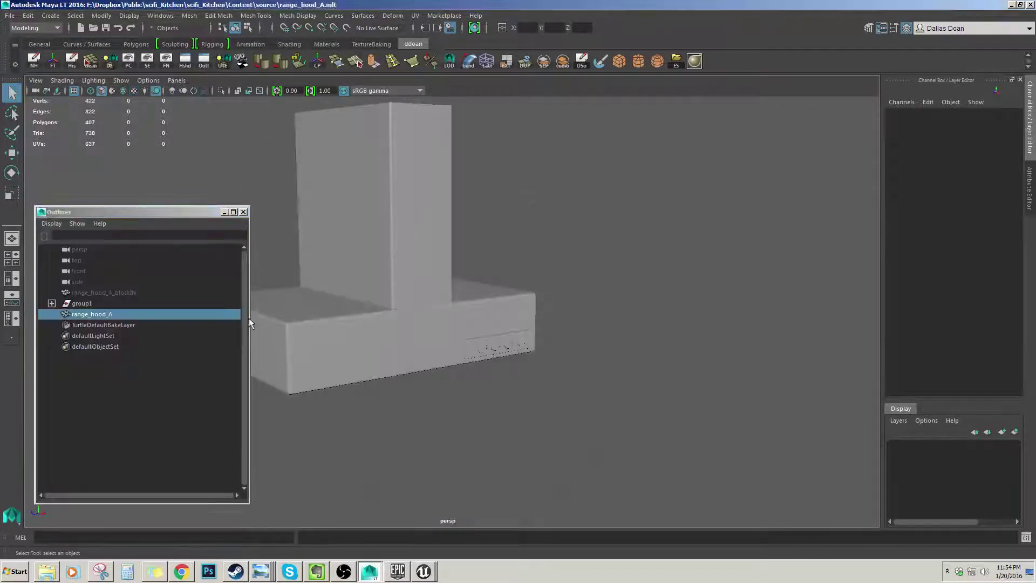
# Frame the range hood model and compare it with the kitchen level in Unreal Editor.
pyautogui.press('f')
pyautogui.keyDown('alt'); pyautogui.moveTo(594, 357); pyautogui.dragTo(548, 387, button='right'); pyautogui.keyUp('alt')
pyautogui.moveTo(548, 386)
pyautogui.keyDown('alt'); pyautogui.mouseDown()
pyautogui.moveTo(559, 410)
pyautogui.moveTo(555, 389)
pyautogui.mouseUp(); pyautogui.keyUp('alt')
pyautogui.keyDown('alt'); pyautogui.moveTo(556, 390); pyautogui.dragTo(547, 430, button='middle'); pyautogui.keyUp('alt')
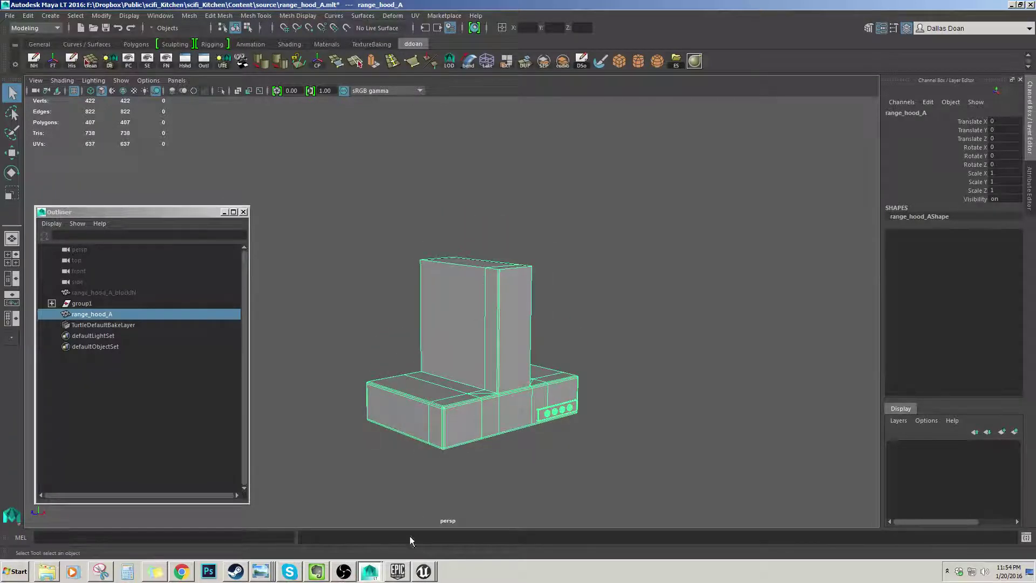
pyautogui.click(424, 571)
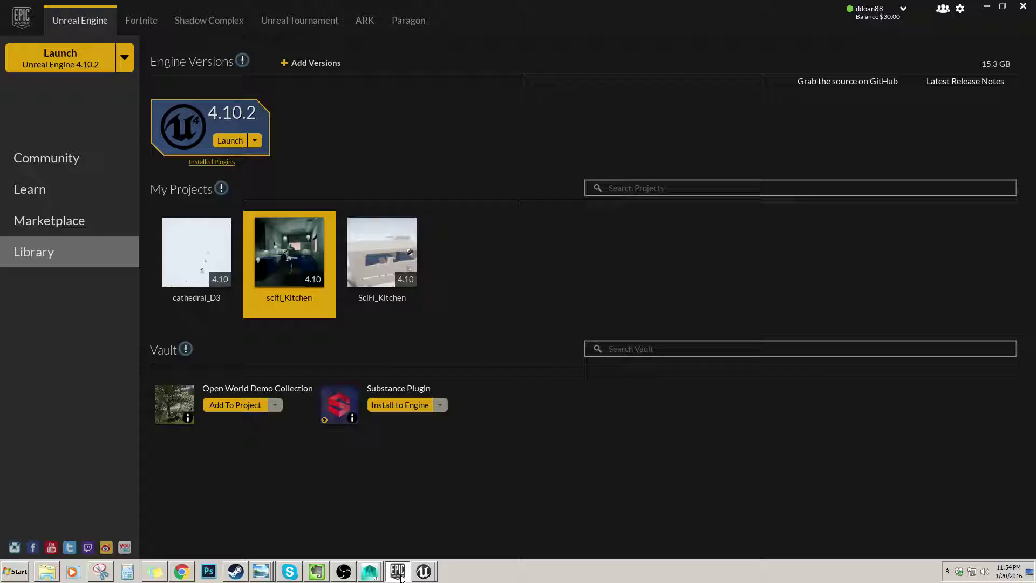
pyautogui.click(435, 551)
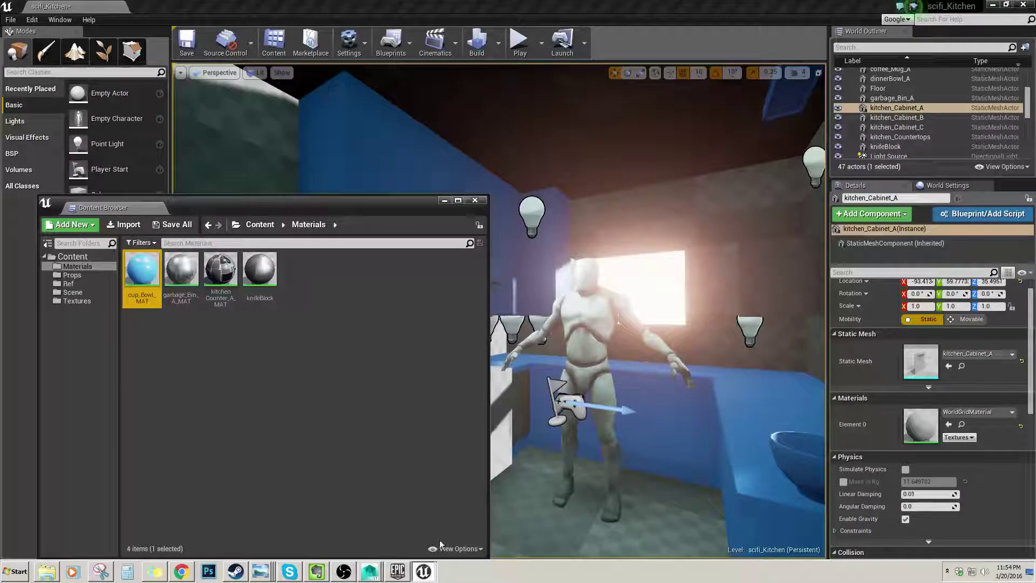
pyautogui.click(444, 200)
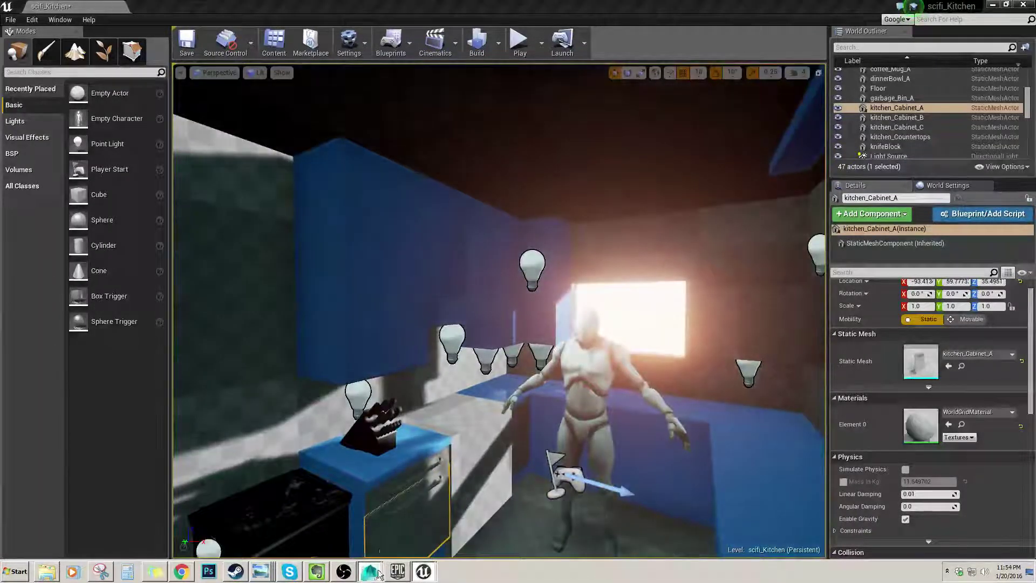
# Back in Maya LT, raise the top vertices of the range hood's duct to make it taller, and save the scene.
pyautogui.click(371, 572)
pyautogui.press('F9')
pyautogui.moveTo(380, 220); pyautogui.dragTo(528, 294)
pyautogui.scroll(-1, 567, 300)
pyautogui.press('w')
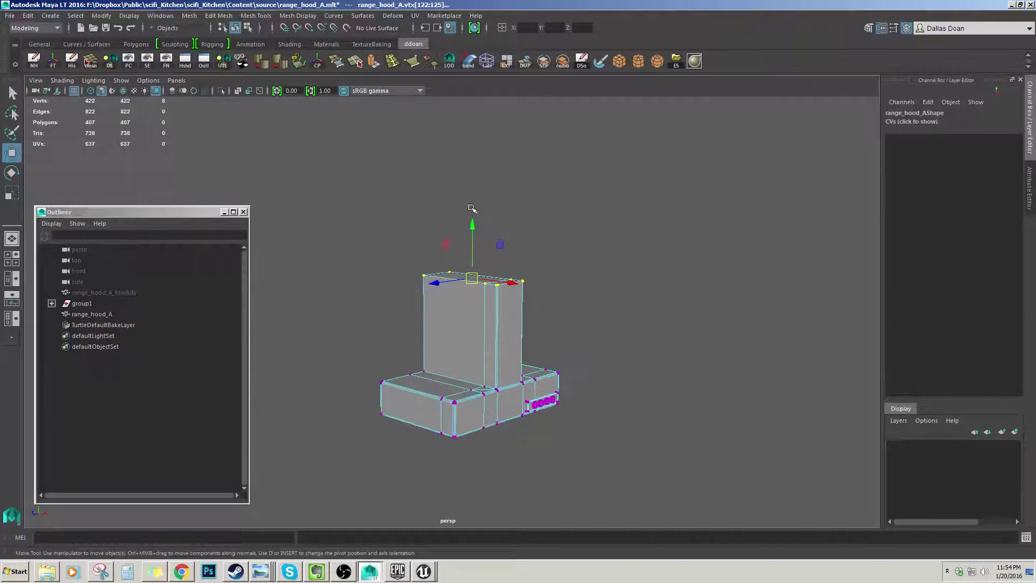
pyautogui.moveTo(471, 186); pyautogui.dragTo(472, 154)
pyautogui.keyDown('alt'); pyautogui.moveTo(495, 333); pyautogui.dragTo(517, 270); pyautogui.keyUp('alt')
pyautogui.press('F8')
pyautogui.scroll(1, 505, 292)
pyautogui.hotkey('ctrl', 's')
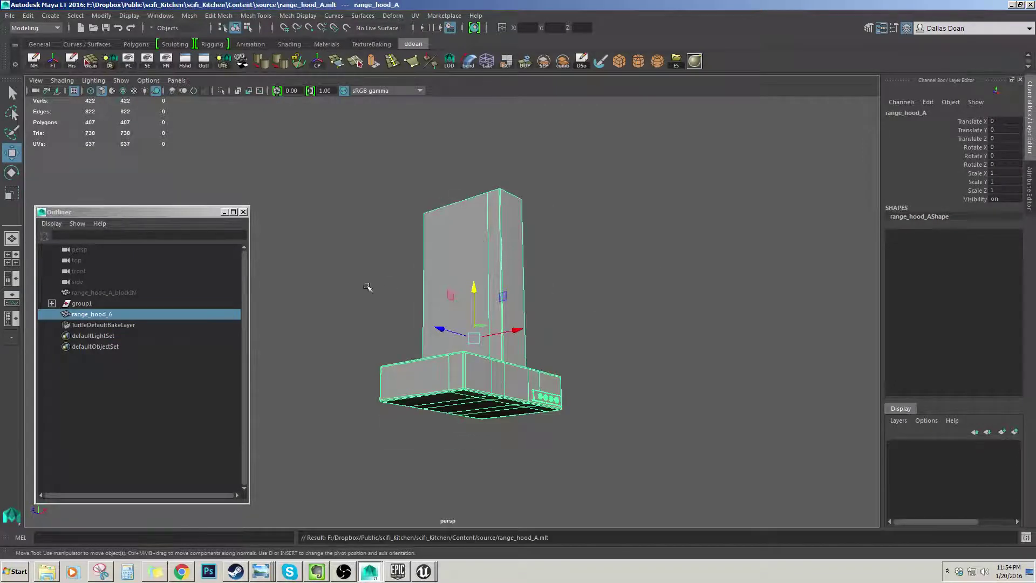
# Delete group1 from the range hood scene.
pyautogui.click(62, 307)
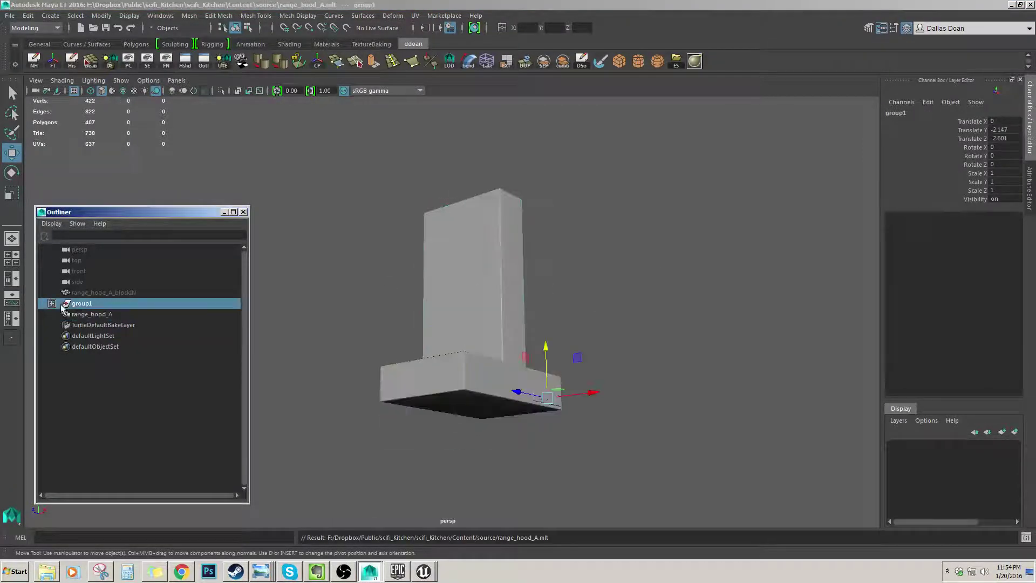
pyautogui.click(52, 303)
pyautogui.press('Delete')
pyautogui.doubleClick(95, 305)
pyautogui.click(100, 314)
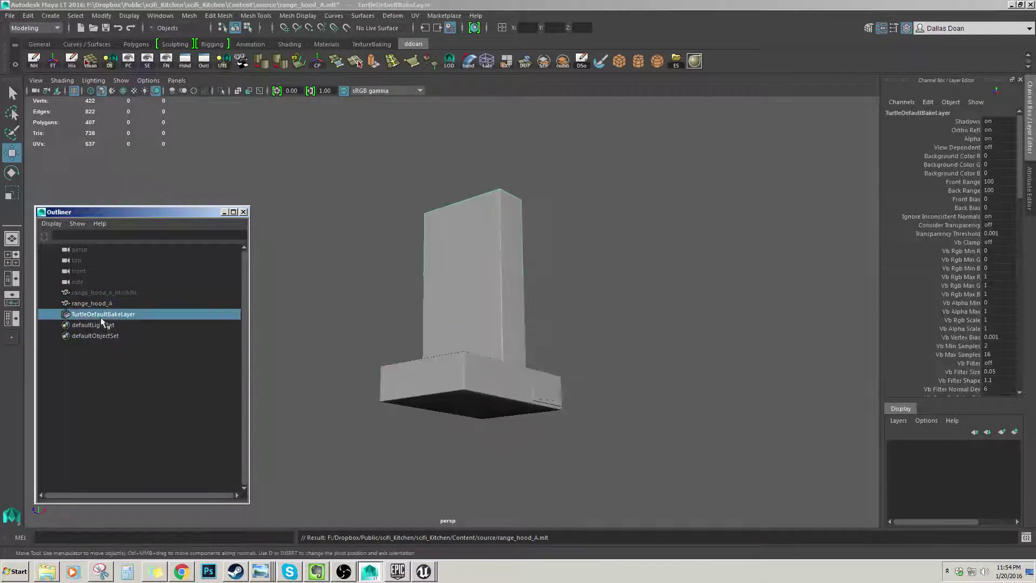
# Export the range_hood_A mesh alone as range_hood_A.fbx to the project's Content\Props folder, replacing the existing file.
pyautogui.doubleClick(100, 304)
pyautogui.hotkey('ctrl', 'c')
pyautogui.click(10, 15)
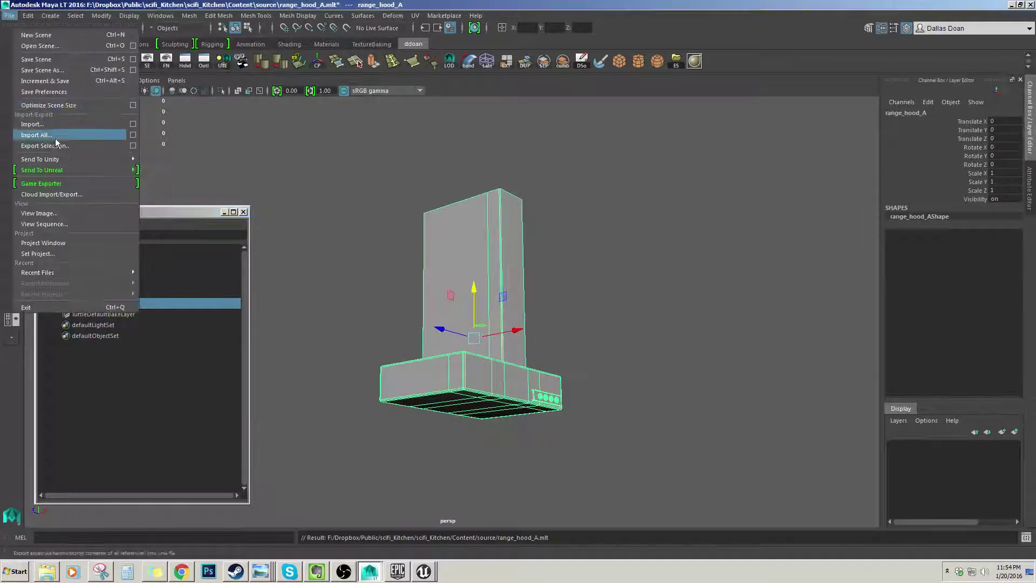
pyautogui.click(54, 146)
pyautogui.click(284, 228)
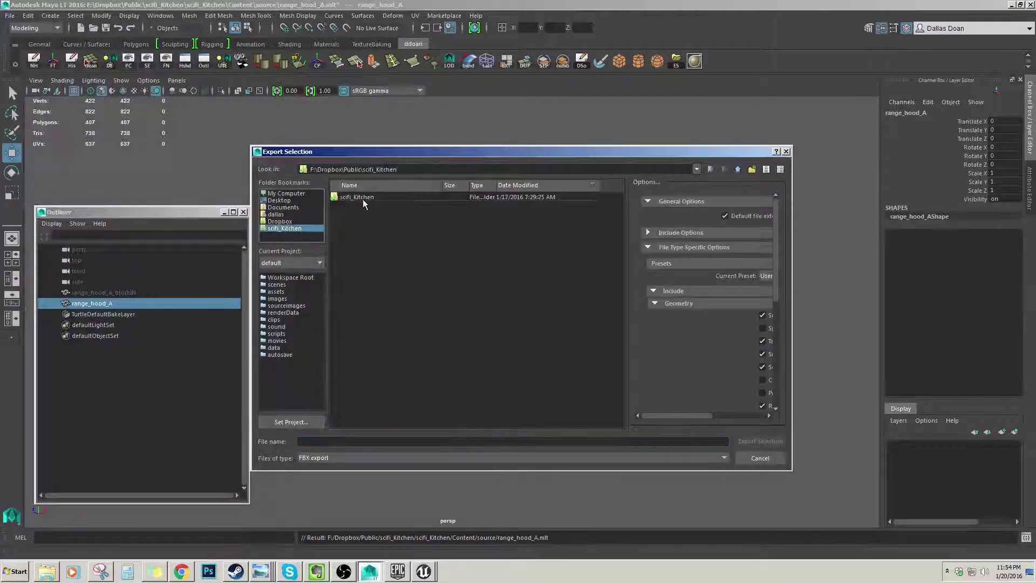
pyautogui.doubleClick(353, 197)
pyautogui.doubleClick(353, 231)
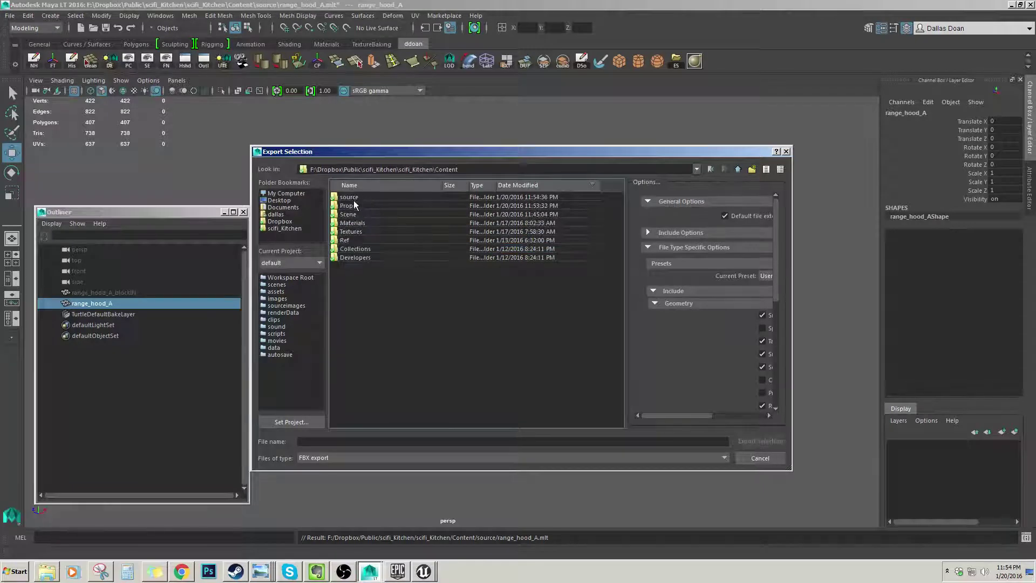
pyautogui.doubleClick(348, 206)
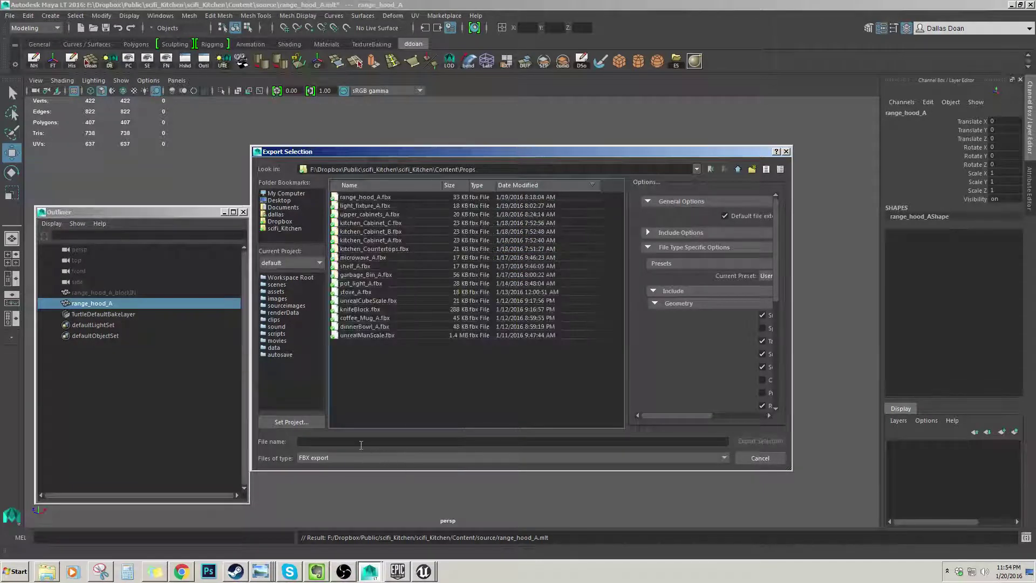
pyautogui.click(361, 445)
pyautogui.hotkey('ctrl', 'v')
pyautogui.click(341, 454)
pyautogui.click(753, 442)
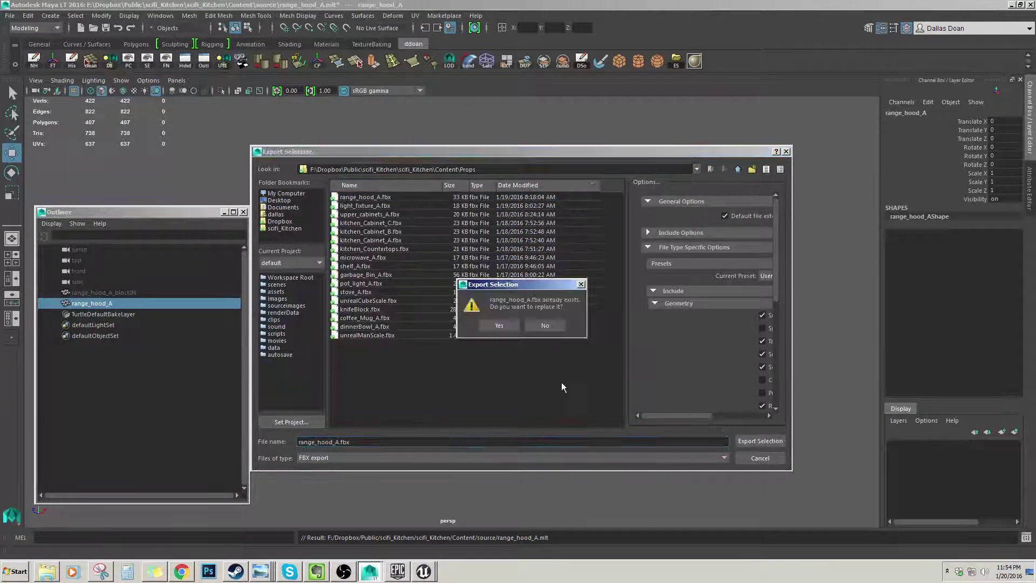
pyautogui.click(500, 327)
pyautogui.click(280, 178)
# Save the range hood scene in Maya LT and switch to the scifi_Kitchen level in Unreal Editor.
pyautogui.click(10, 15)
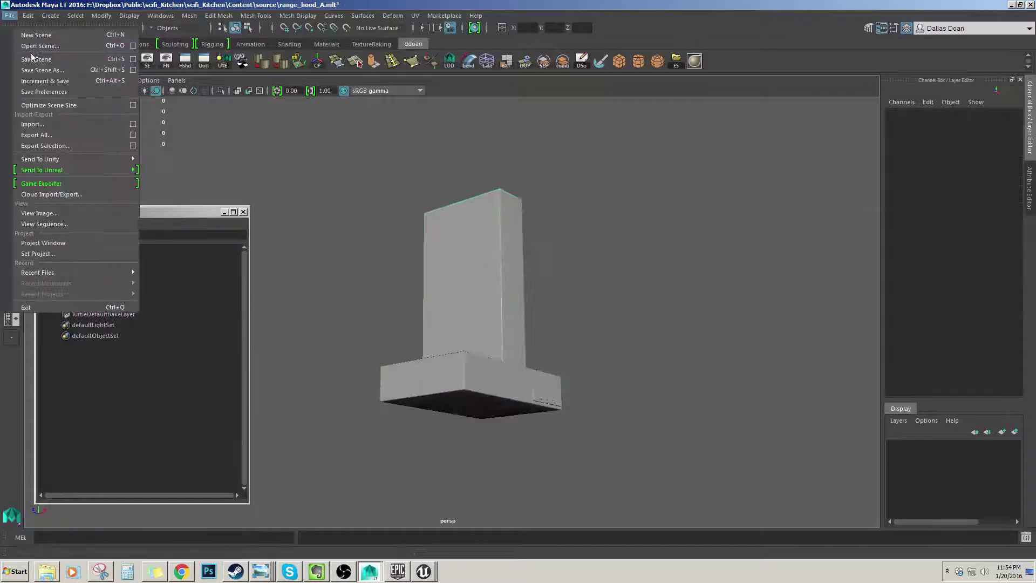
pyautogui.click(33, 59)
pyautogui.click(400, 571)
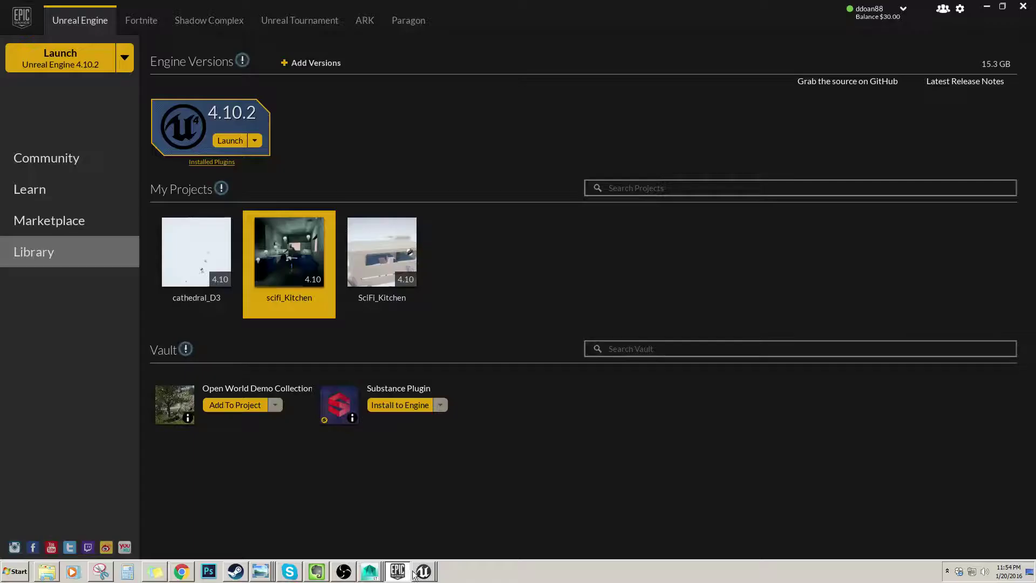
pyautogui.click(424, 571)
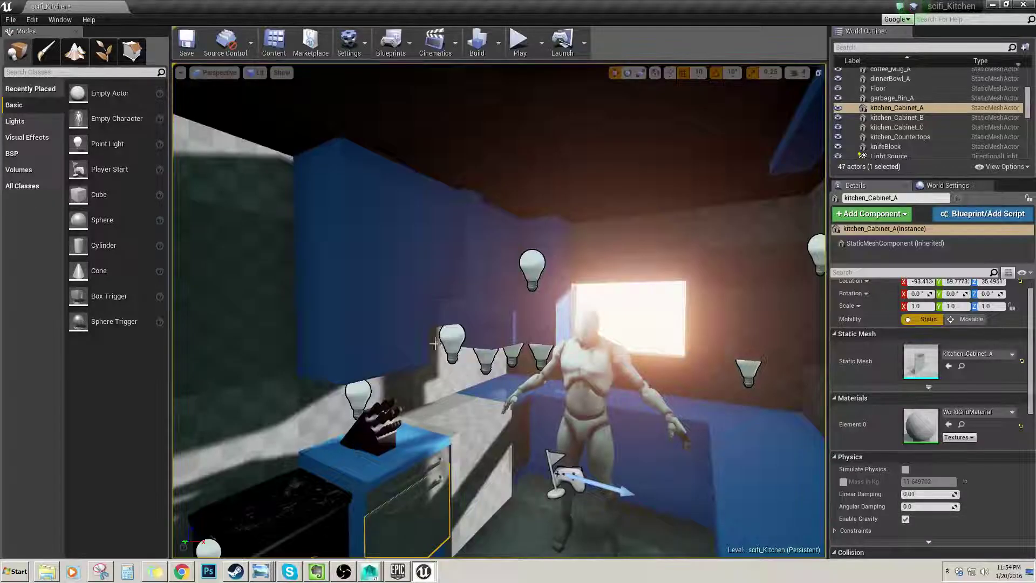
# Select the range hood in the level and examine how its duct and the surrounding kitchen props look from several angles.
pyautogui.moveTo(454, 410); pyautogui.dragTo(372, 394, button='right')
pyautogui.click(435, 316)
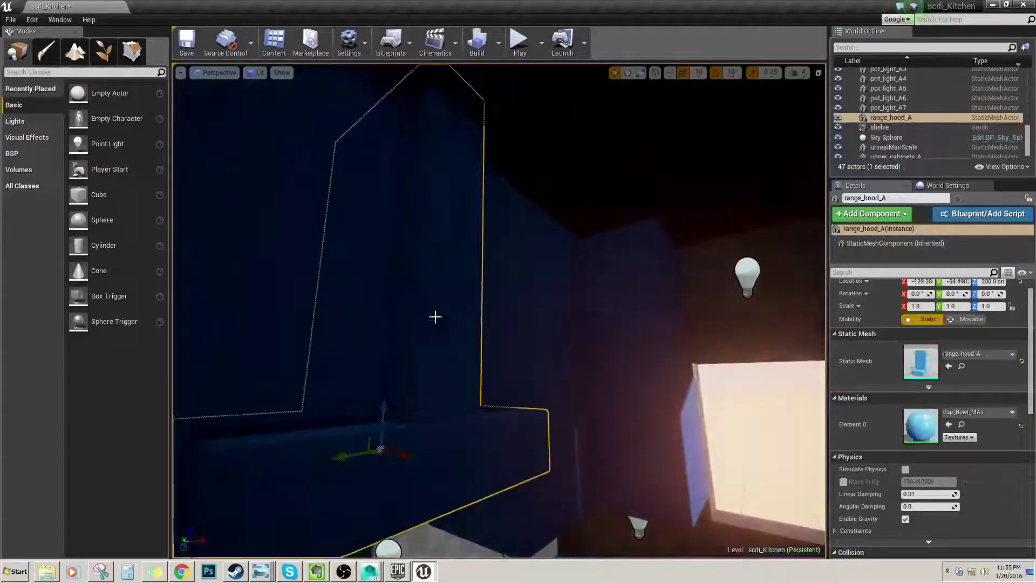
pyautogui.moveTo(435, 317); pyautogui.dragTo(458, 276, button='right')
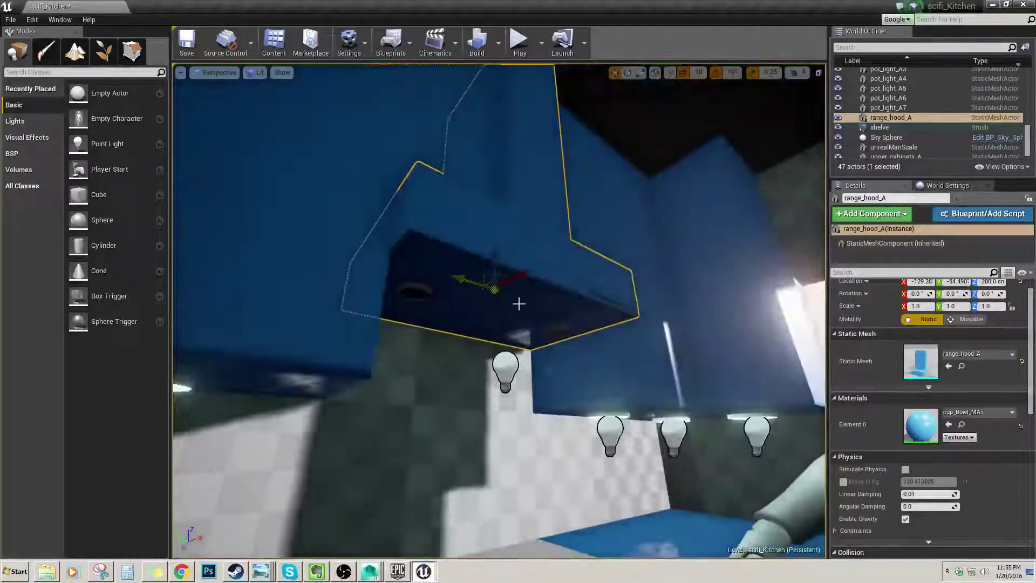
pyautogui.moveTo(519, 303); pyautogui.dragTo(492, 389, button='right')
pyautogui.moveTo(278, 423); pyautogui.dragTo(322, 403, button='right')
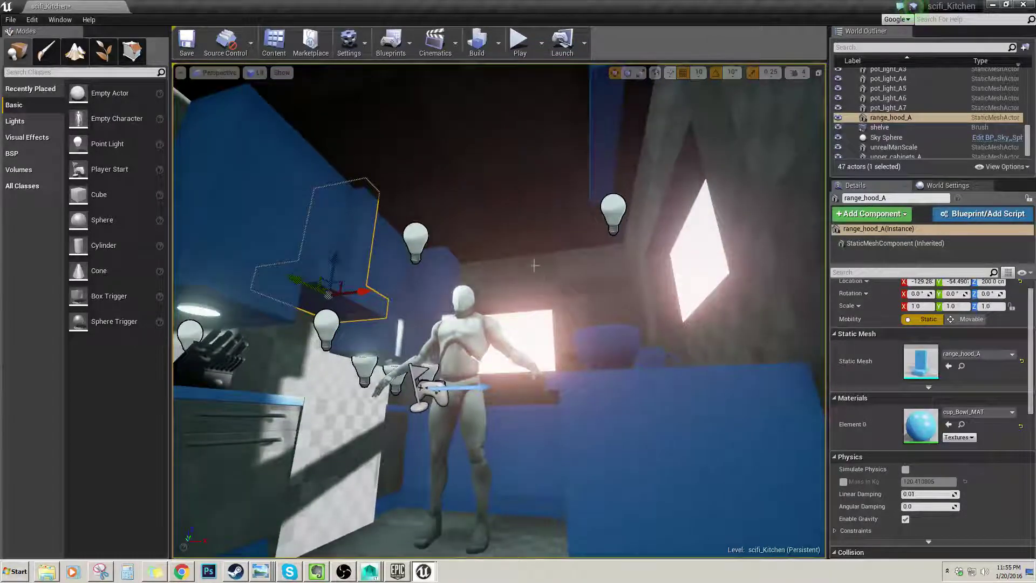
pyautogui.moveTo(534, 264); pyautogui.dragTo(534, 265, button='right')
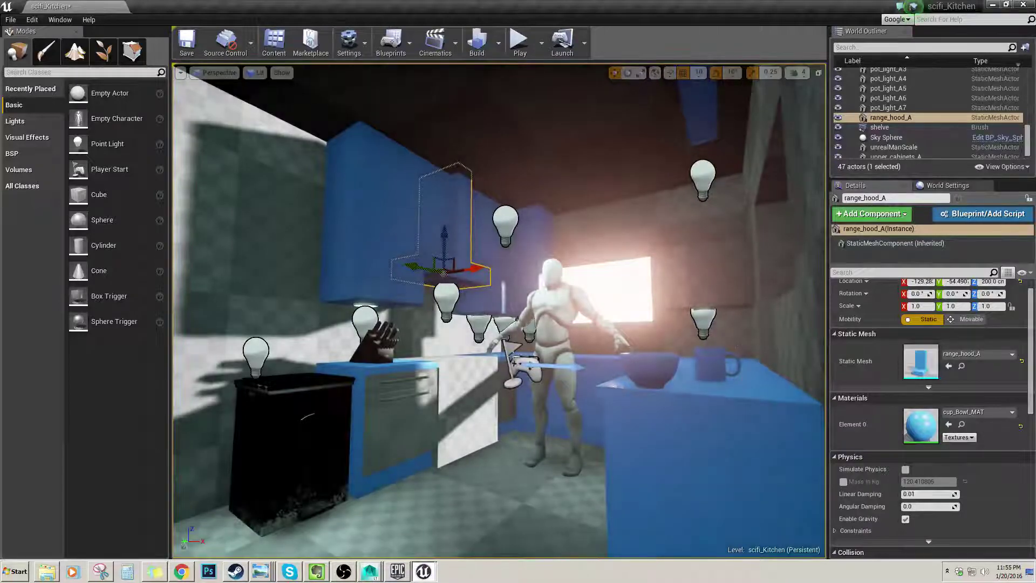
pyautogui.moveTo(534, 265); pyautogui.dragTo(534, 265, button='right')
pyautogui.click(543, 370)
pyautogui.moveTo(544, 370); pyautogui.dragTo(543, 370, button='right')
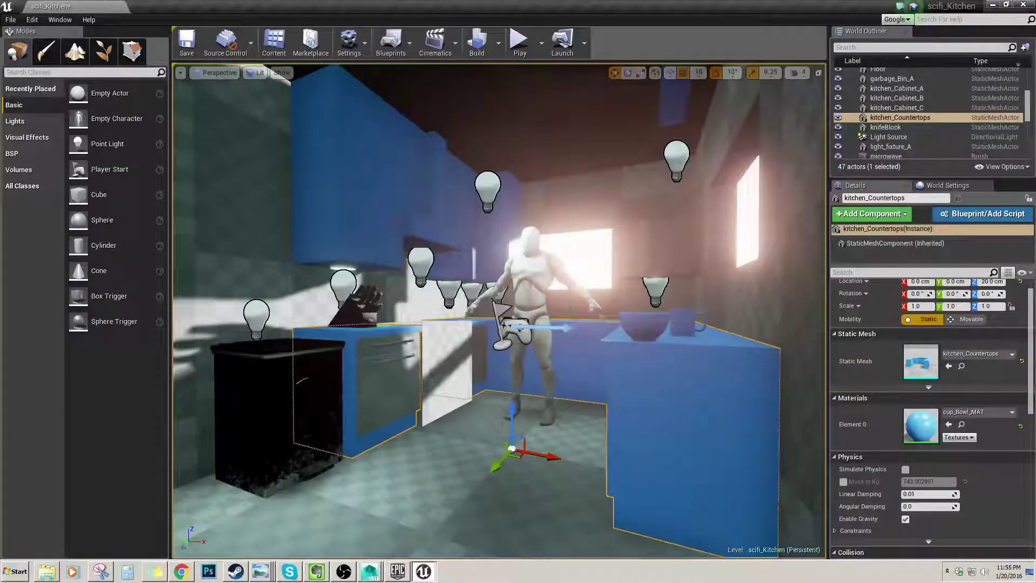
# Rotate the Light Source directional light outside the kitchen window to about -1.5°, -44° and 111.7° on X, Y and Z.
pyautogui.moveTo(560, 319); pyautogui.dragTo(560, 318, button='right')
pyautogui.click(542, 319)
pyautogui.moveTo(658, 315); pyautogui.dragTo(657, 315, button='right')
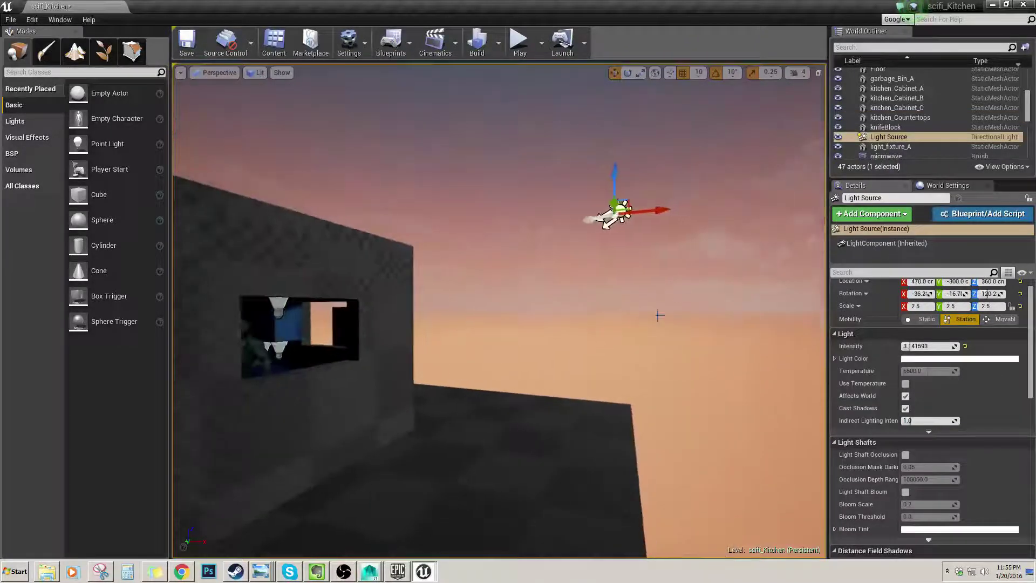
pyautogui.moveTo(668, 202); pyautogui.dragTo(671, 225)
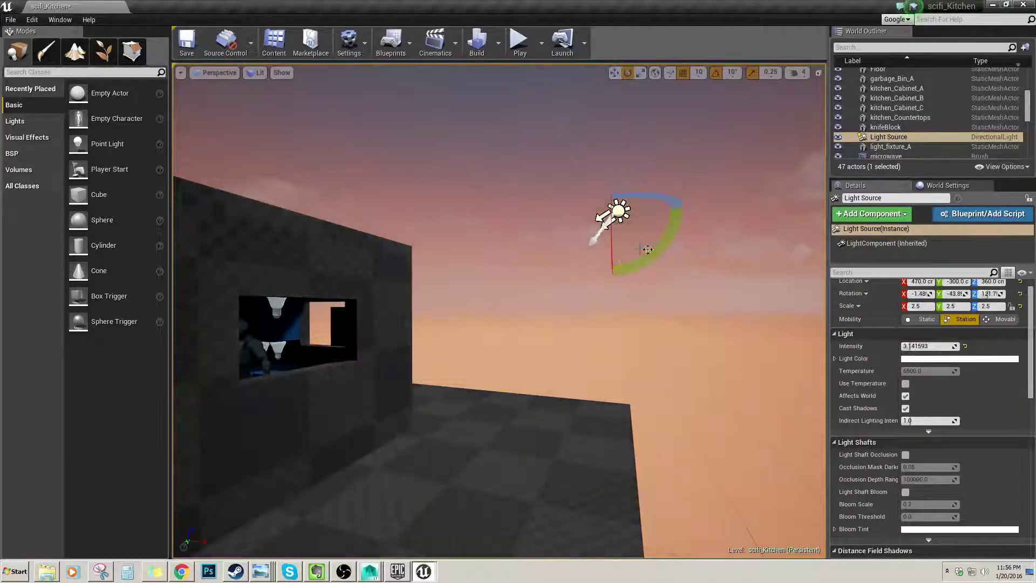
pyautogui.moveTo(647, 250); pyautogui.dragTo(671, 246, button='right')
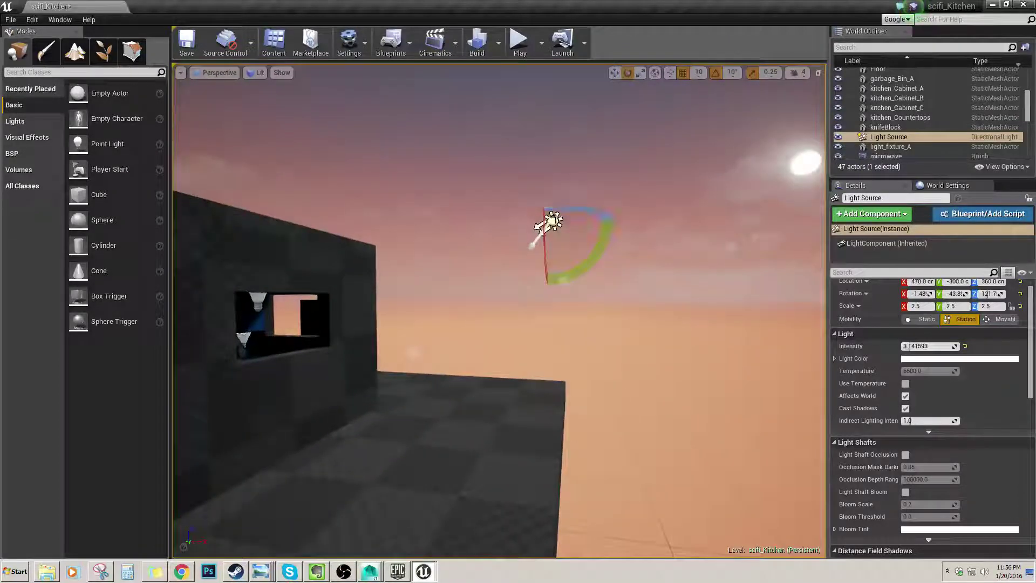
pyautogui.moveTo(551, 234); pyautogui.dragTo(632, 226)
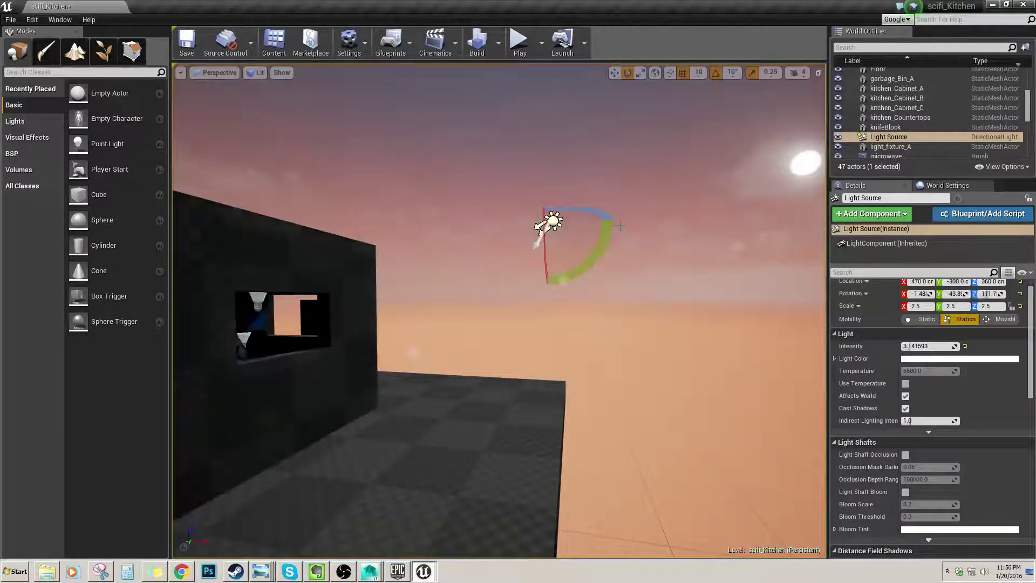
pyautogui.moveTo(621, 226); pyautogui.dragTo(621, 226, button='right')
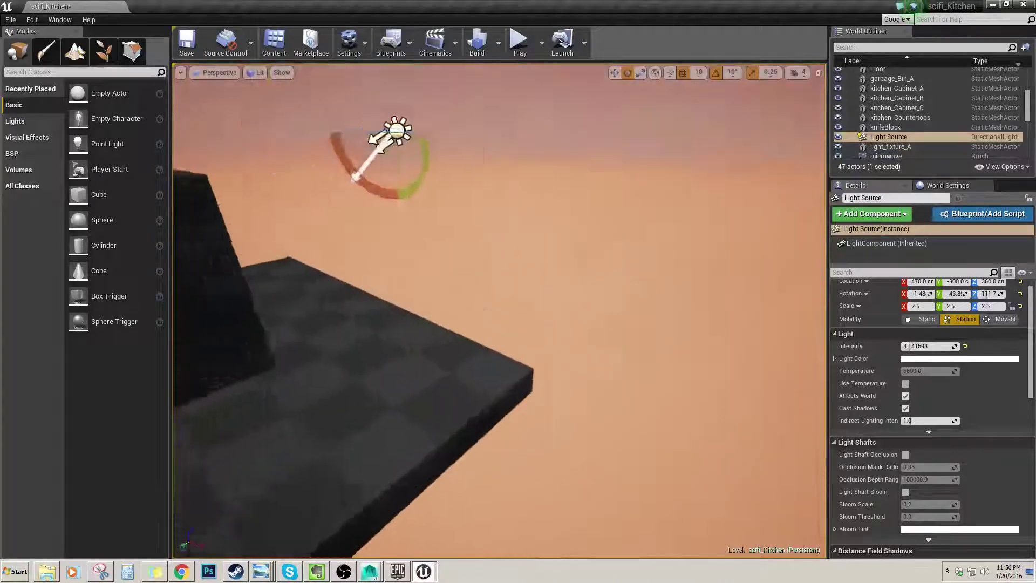
# Select the Sky Sphere and rotate it about 40° around its Z axis.
pyautogui.moveTo(561, 248); pyautogui.dragTo(569, 232, button='right')
pyautogui.scroll(-3, 927, 349)
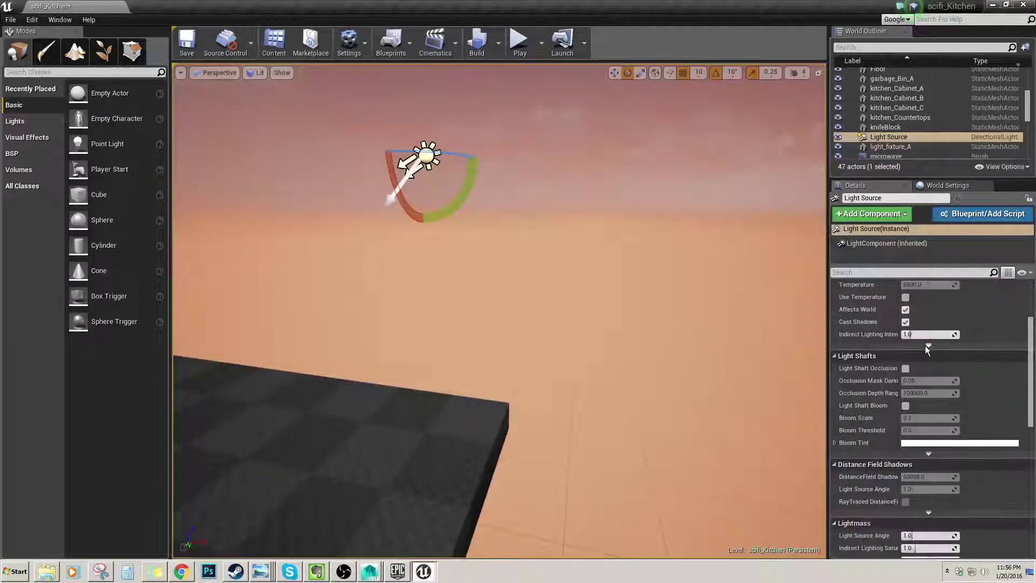
pyautogui.scroll(-2, 927, 349)
pyautogui.scroll(6, 929, 352)
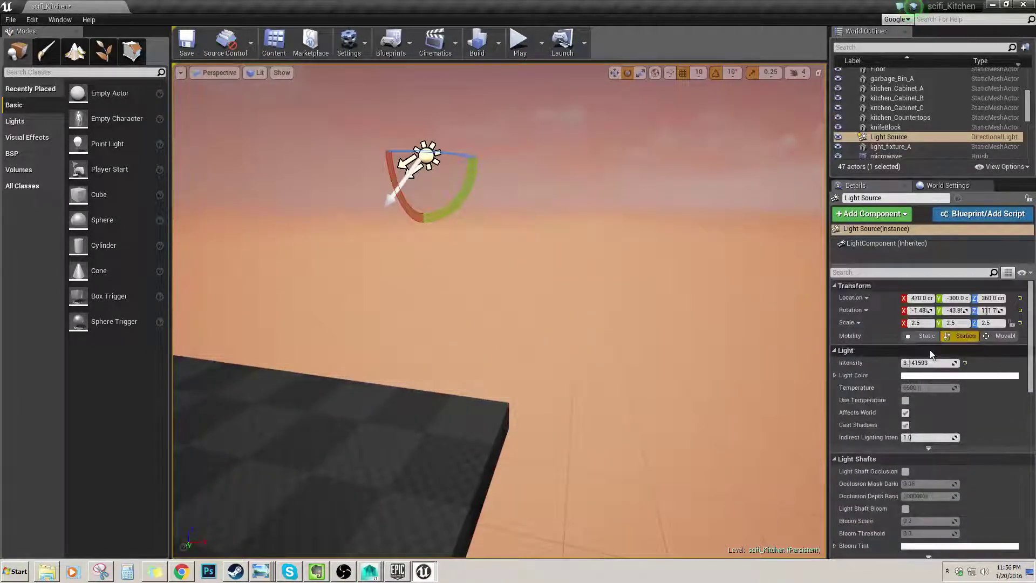
pyautogui.moveTo(708, 166); pyautogui.dragTo(713, 159, button='right')
pyautogui.scroll(-6, 938, 129)
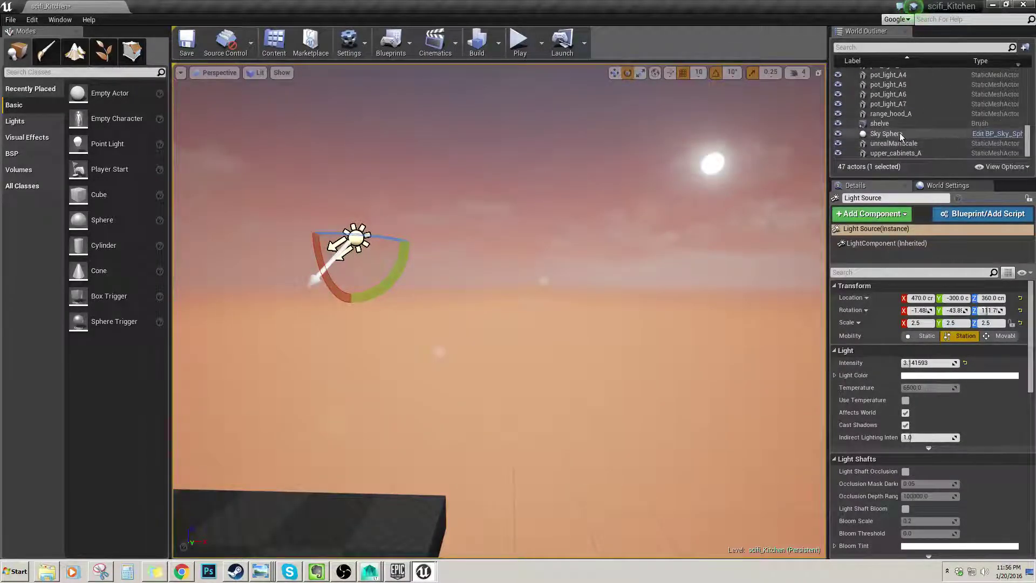
pyautogui.click(900, 135)
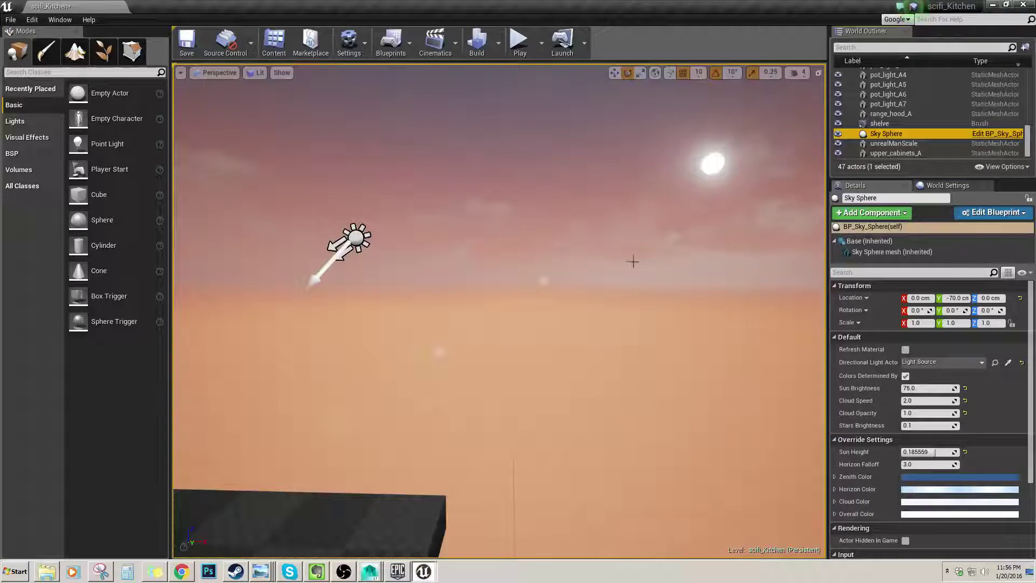
pyautogui.moveTo(654, 298); pyautogui.dragTo(579, 312, button='right')
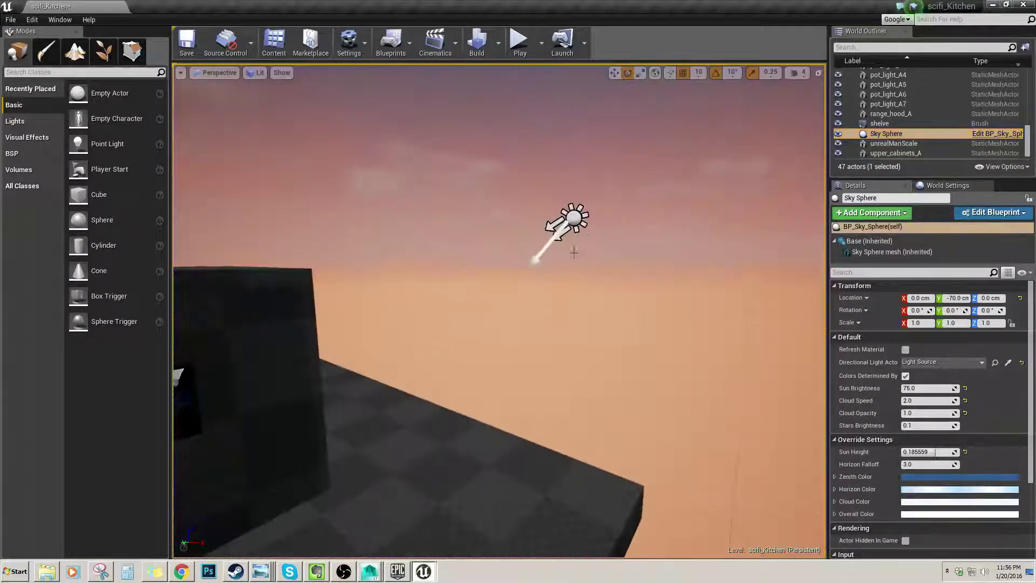
pyautogui.moveTo(574, 252); pyautogui.dragTo(531, 271, button='right')
pyautogui.press('s')
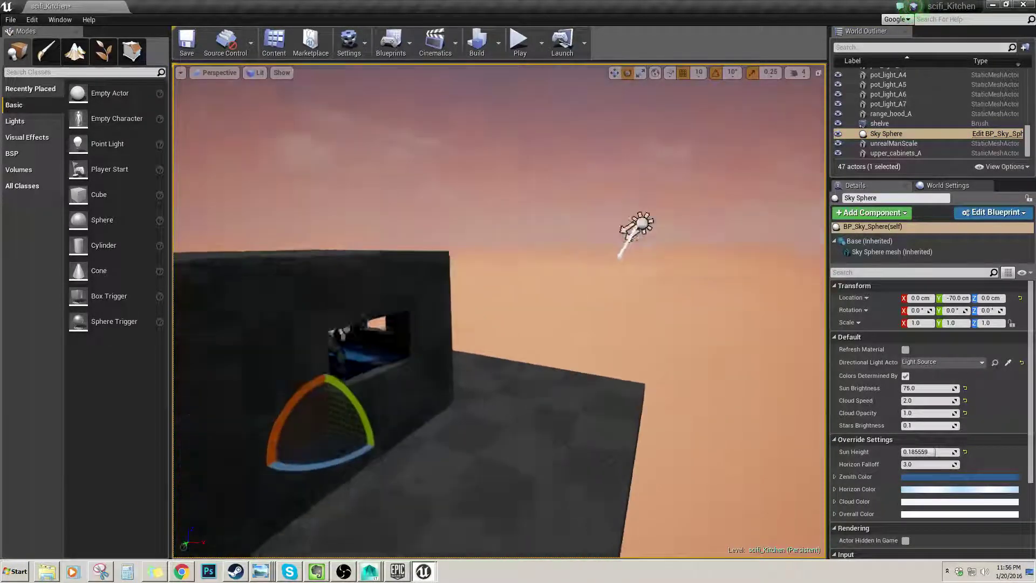
pyautogui.moveTo(397, 433); pyautogui.dragTo(464, 433)
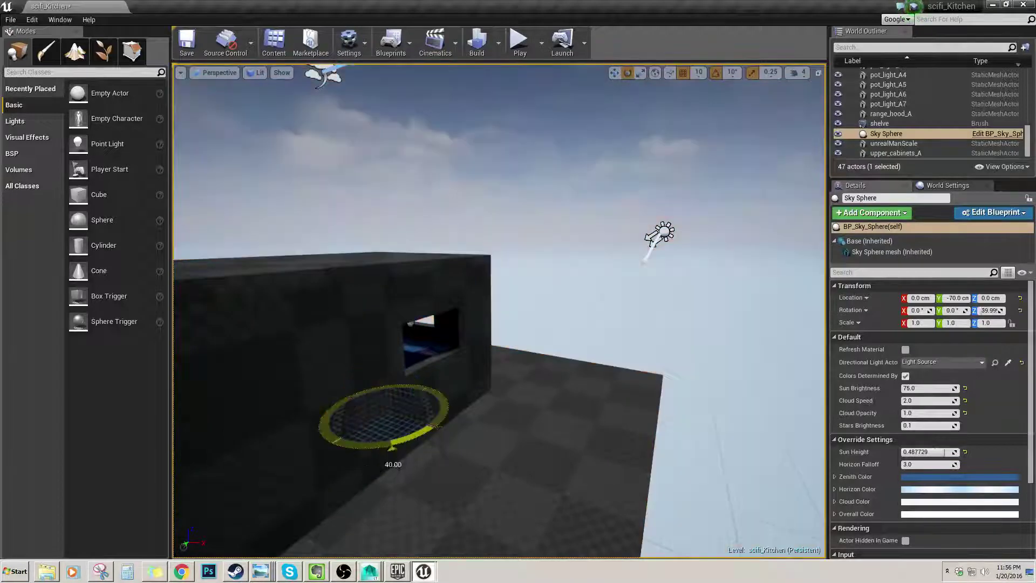
# Return to the kitchen interior, build the level's lighting, and close the Message Log.
pyautogui.moveTo(438, 426); pyautogui.dragTo(416, 452, button='right')
pyautogui.press('w')
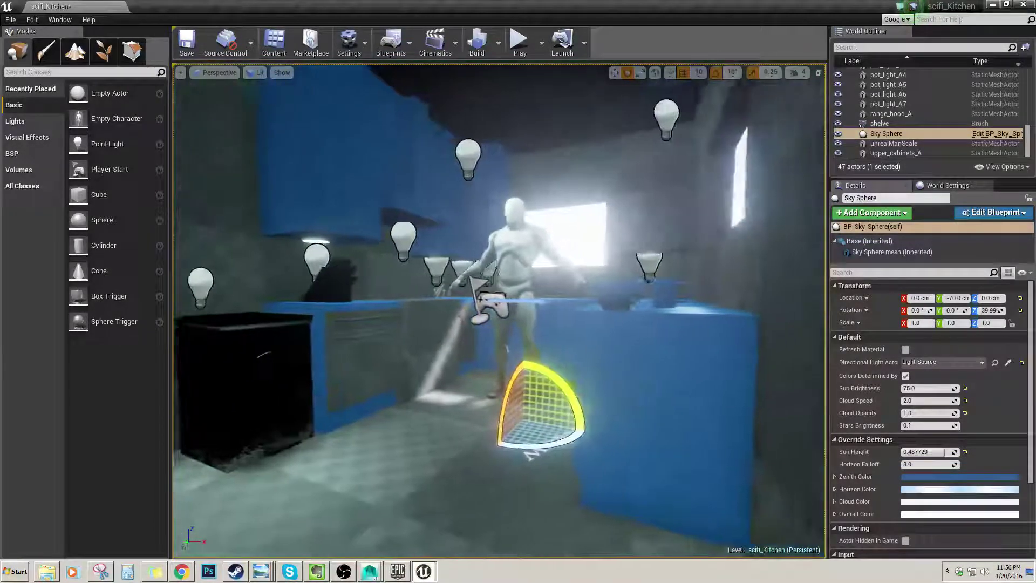
pyautogui.moveTo(635, 324); pyautogui.dragTo(635, 301, button='right')
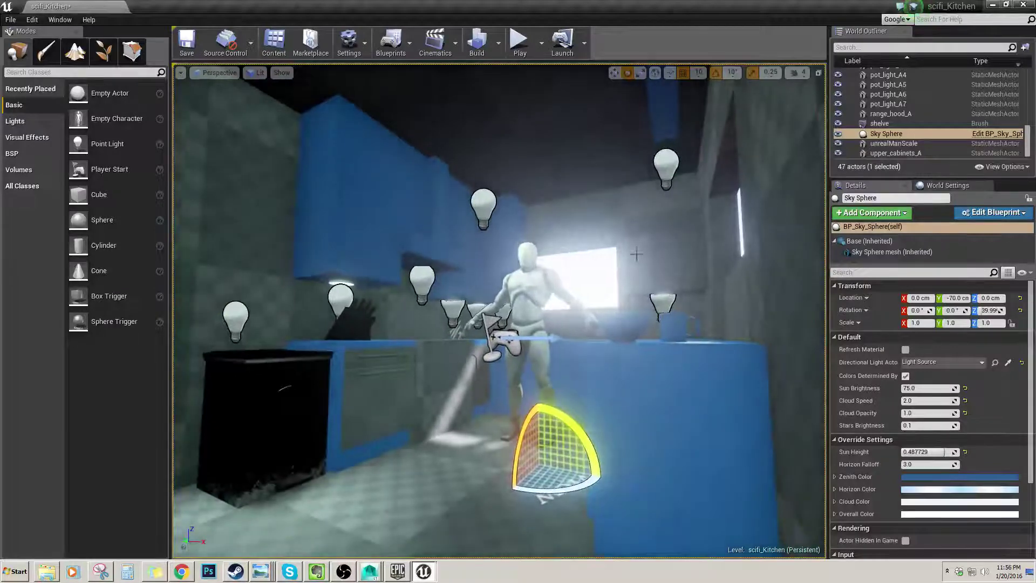
pyautogui.moveTo(594, 248); pyautogui.dragTo(594, 271, button='right')
pyautogui.moveTo(598, 229)
pyautogui.mouseDown(button='right')
pyautogui.moveTo(598, 208)
pyautogui.moveTo(606, 238)
pyautogui.moveTo(598, 242)
pyautogui.mouseUp(button='right')
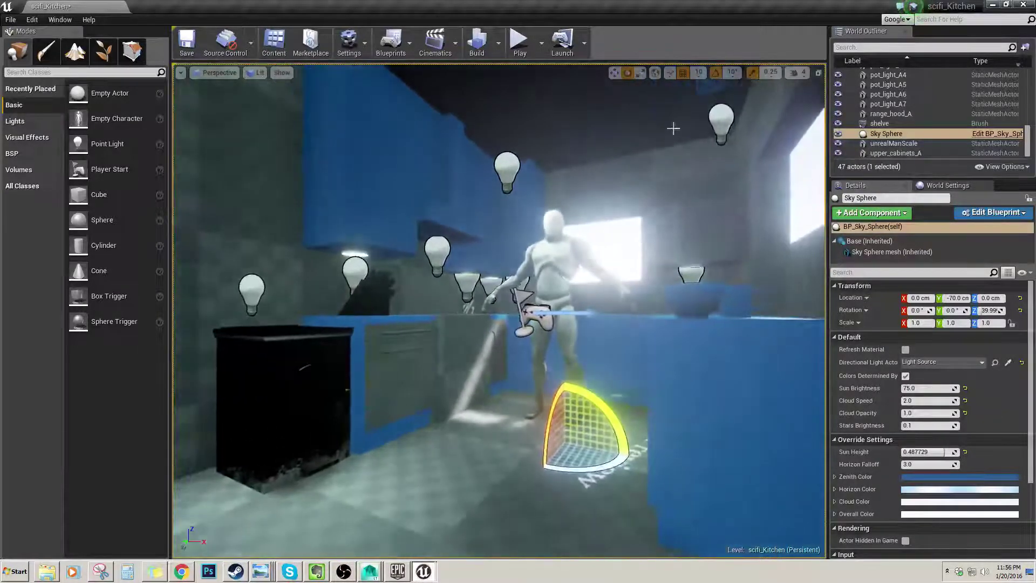
pyautogui.click(476, 43)
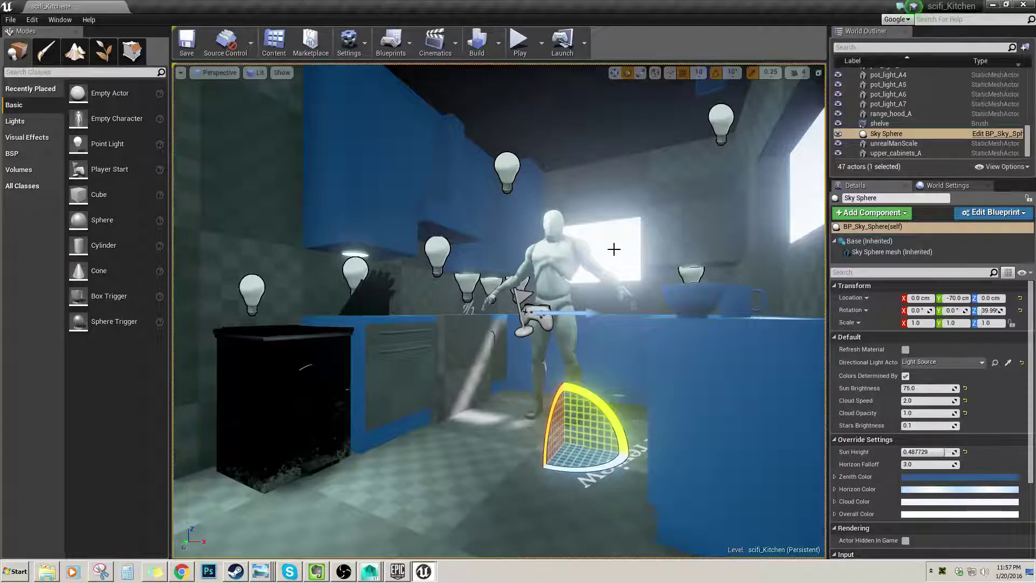
pyautogui.moveTo(590, 261); pyautogui.dragTo(605, 226, button='right')
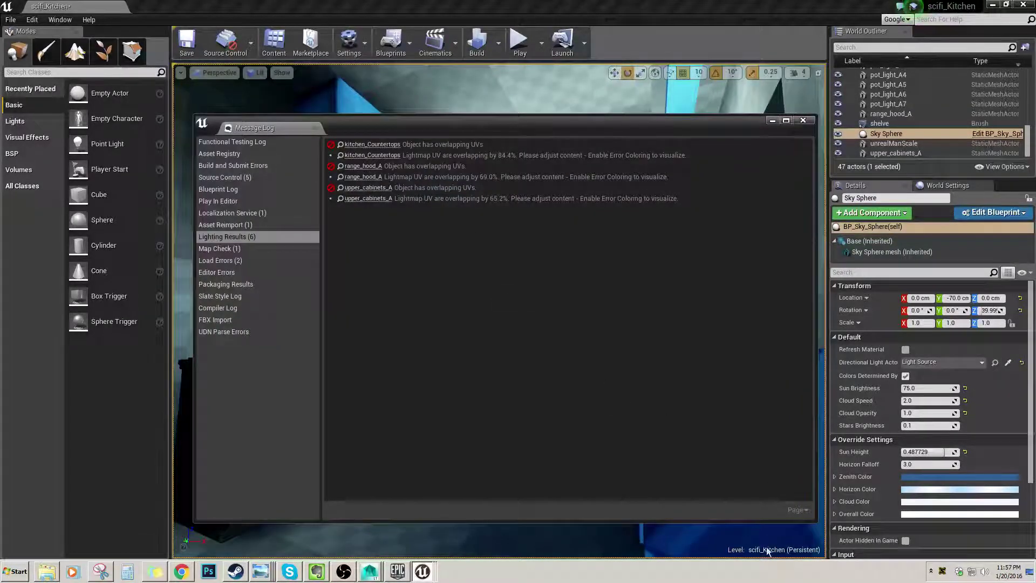
pyautogui.click(803, 120)
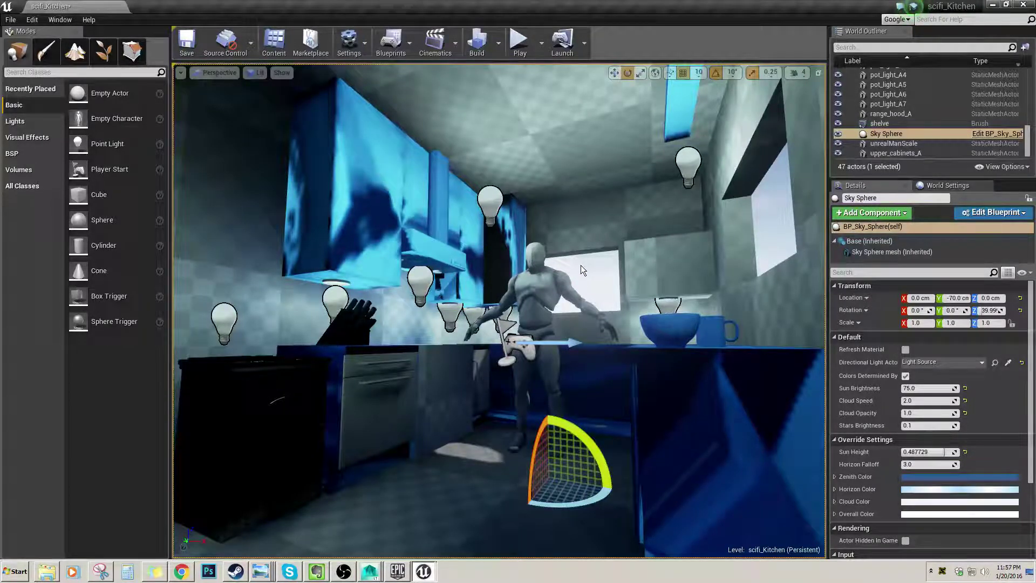
# Examine the kitchen interior with its rebuilt lighting and activate the Move tool for the Sky Sphere.
pyautogui.moveTo(581, 264); pyautogui.dragTo(547, 267, button='right')
pyautogui.press('s')
pyautogui.press('w')
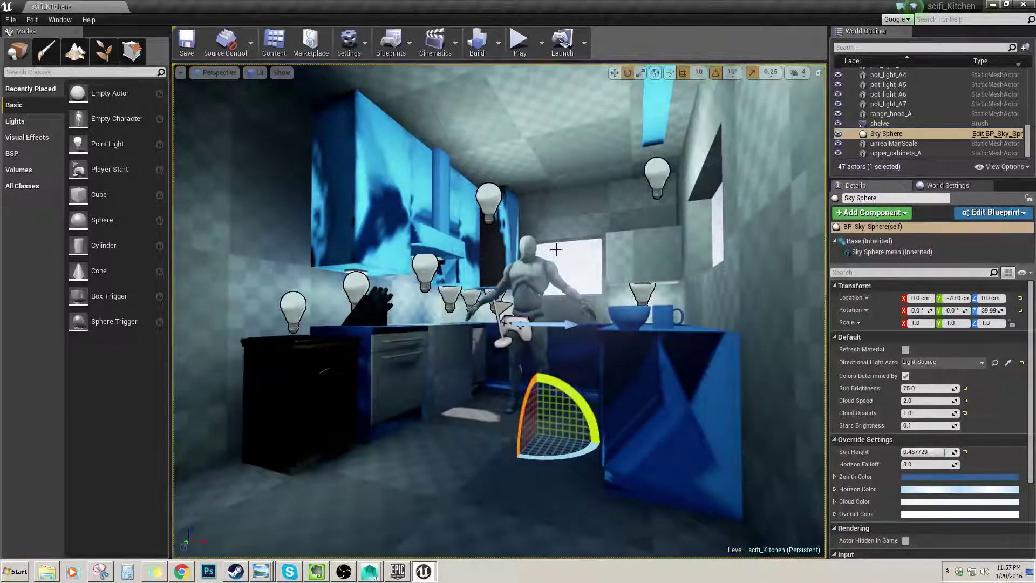
pyautogui.press('w')
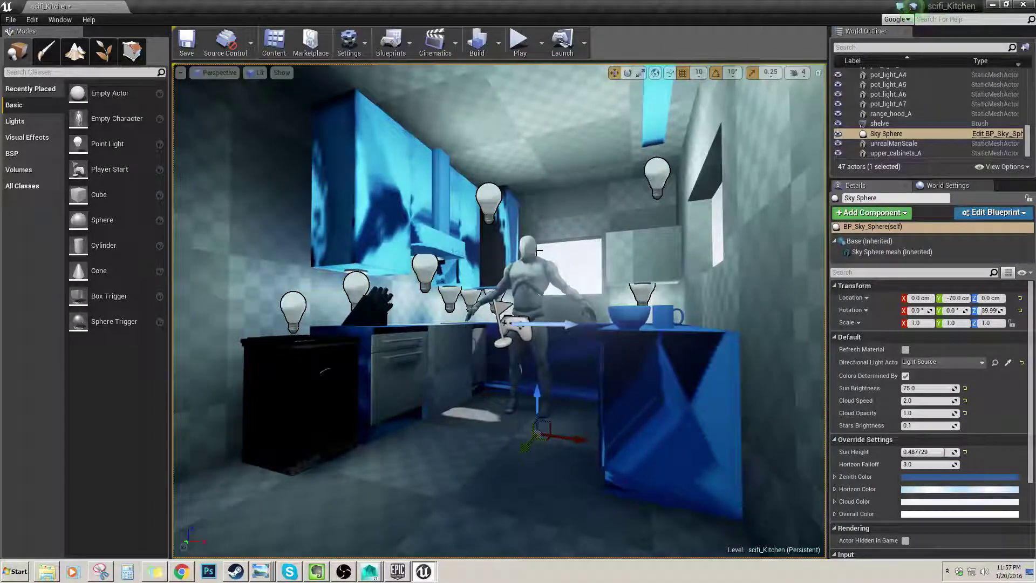